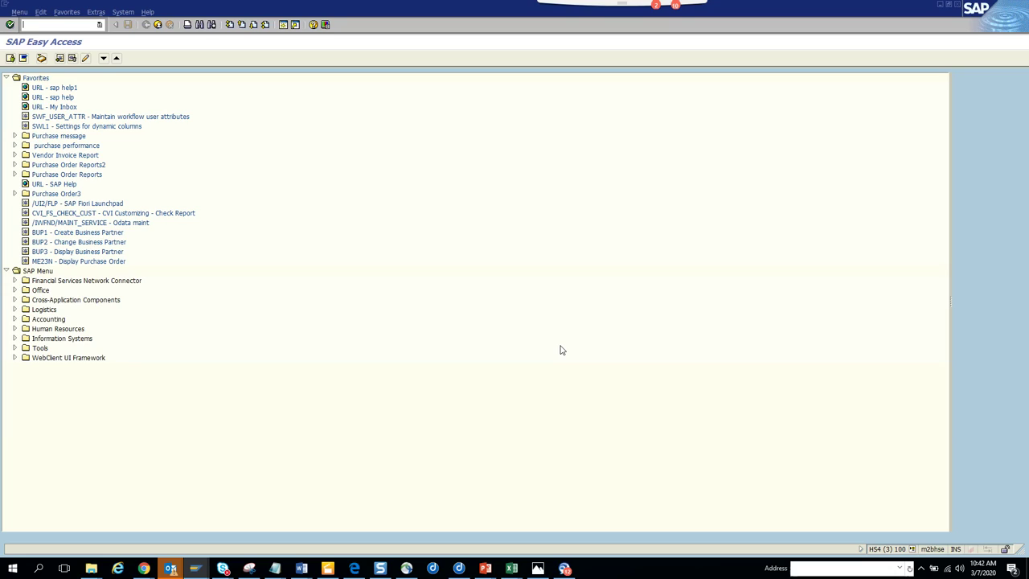
Start vendor mass maintenance with transaction XK99 and show the list of maintainable fields
text(xk99)
key(Return)
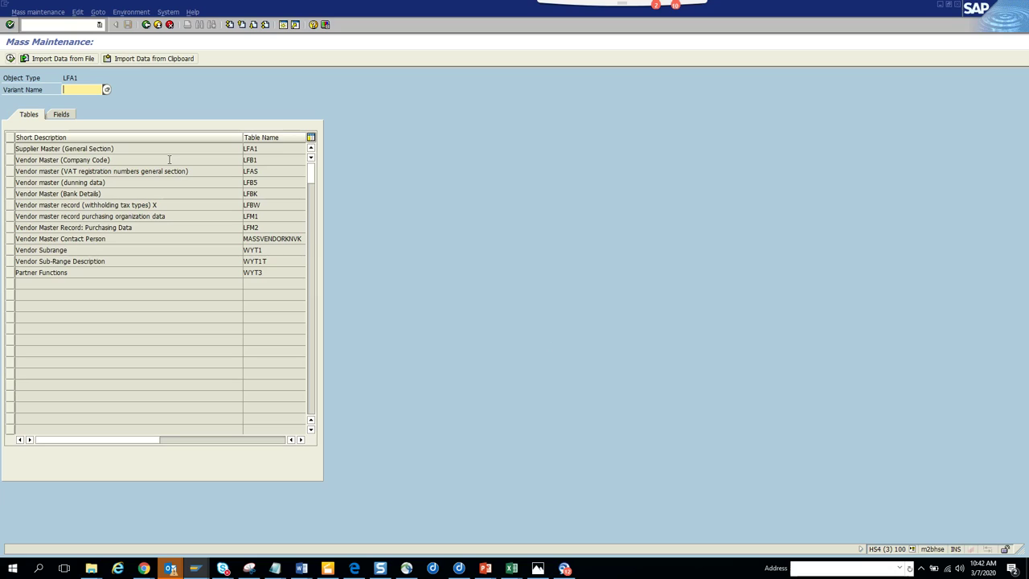
click(60, 115)
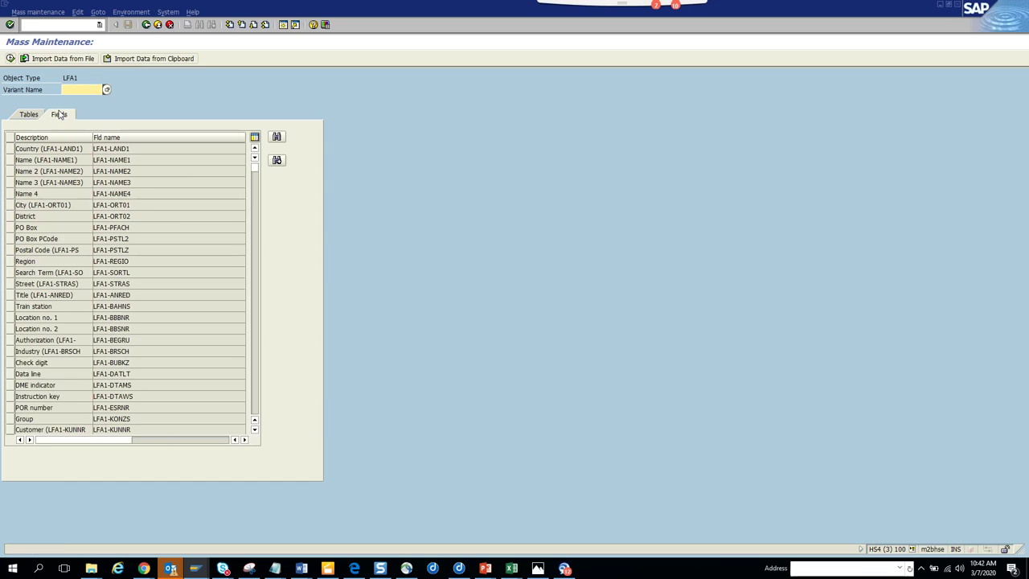
Search the fields for zterm, select the payment terms field LFB1-ZTERM and continue to the data record selection
click(277, 137)
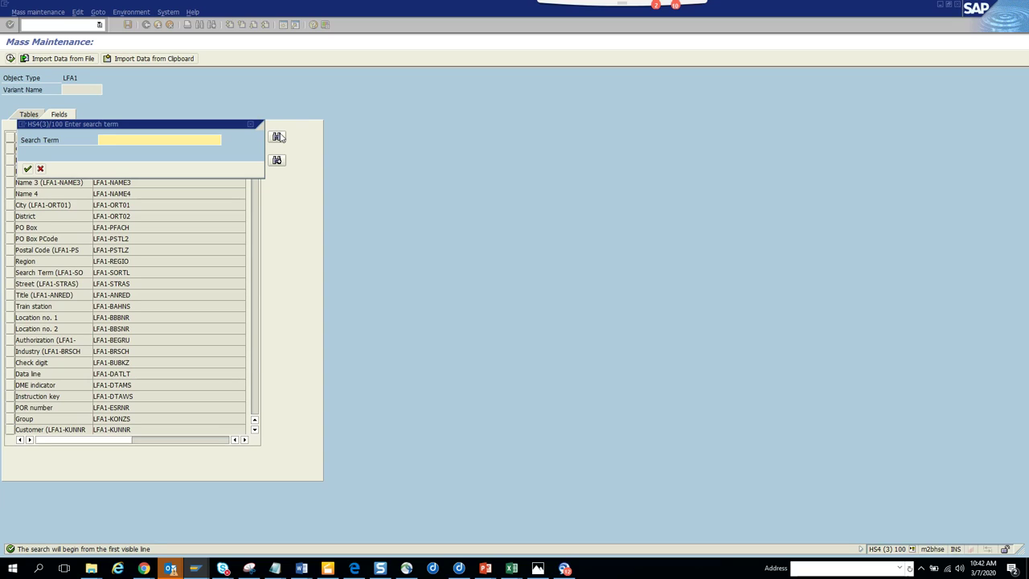
text(zt)
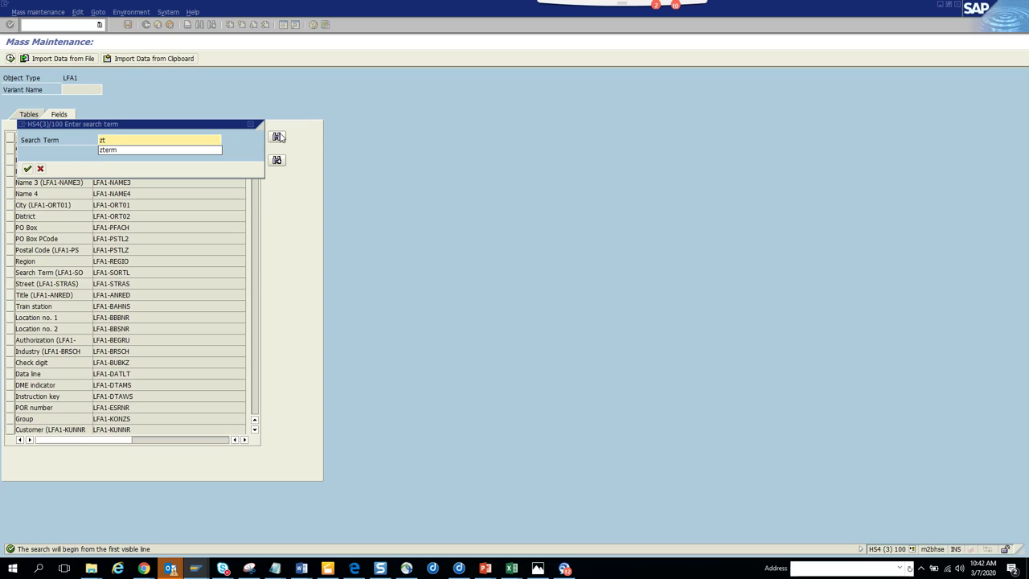
text(erm)
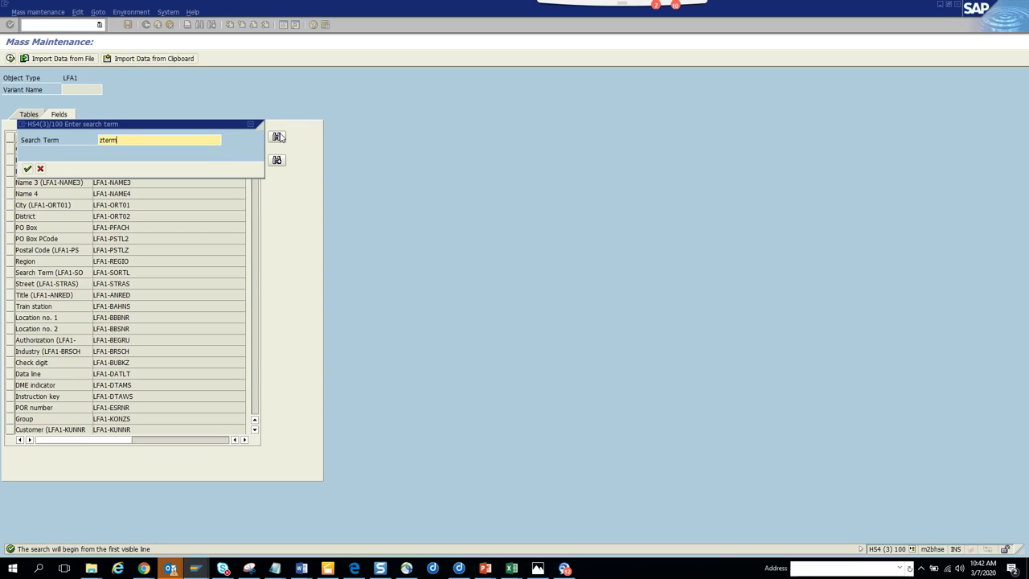
key(Return)
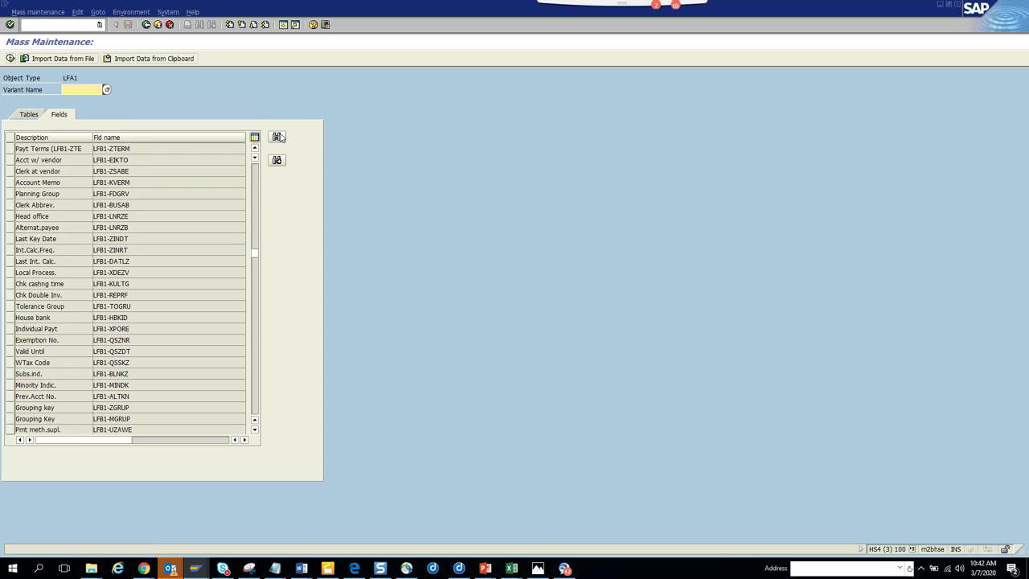
click(10, 149)
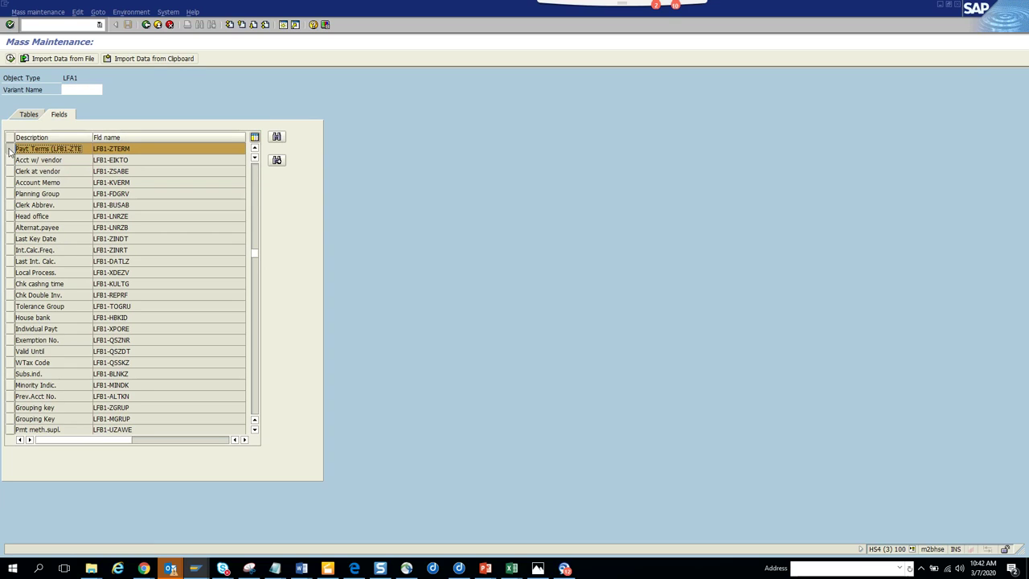
click(10, 59)
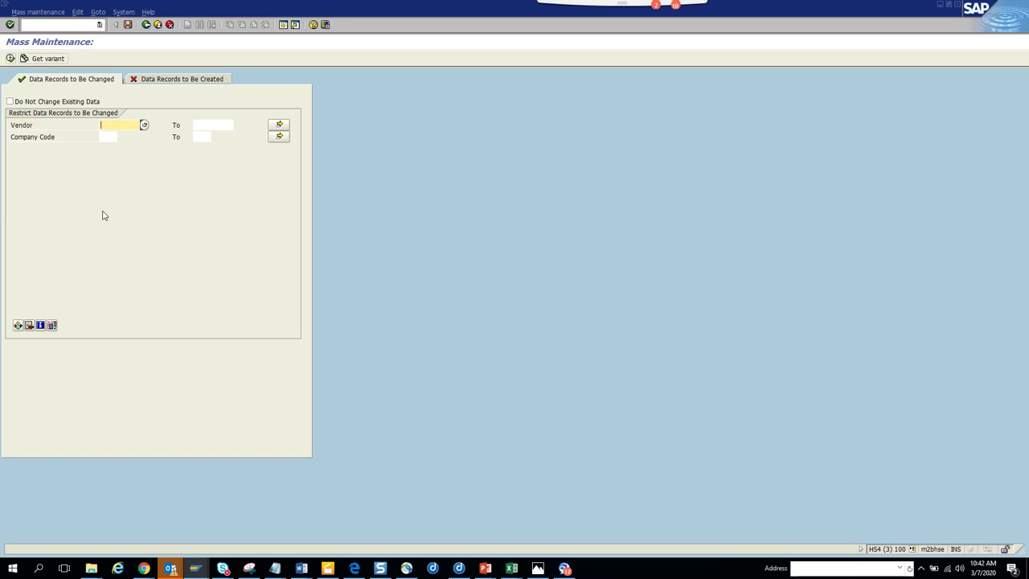
Copy the vendor numbers in rows 2 to 17 of the LFB1 Data Browser list and return to mass maintenance
key(alt+Tab)
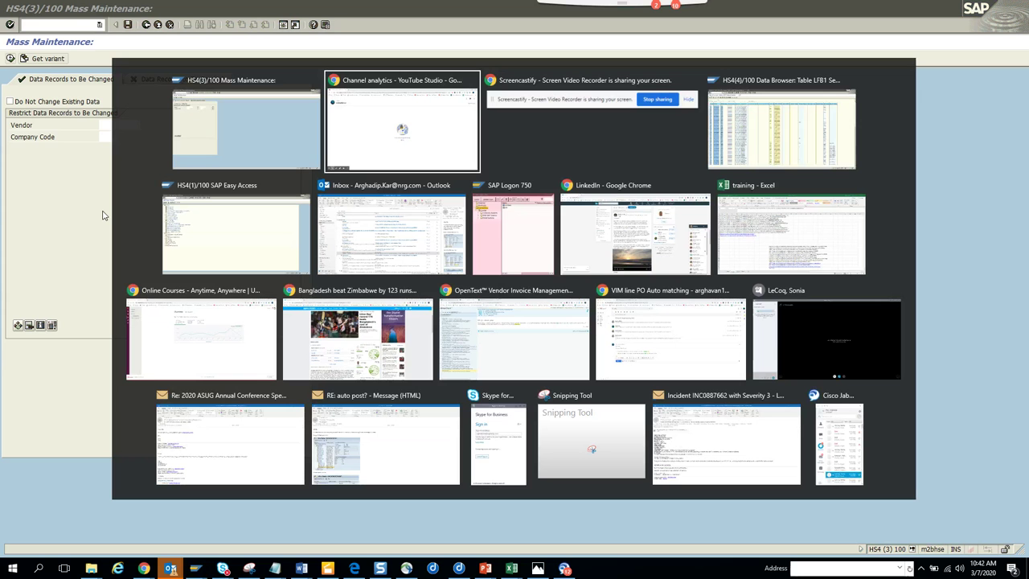
key(alt+Tab)
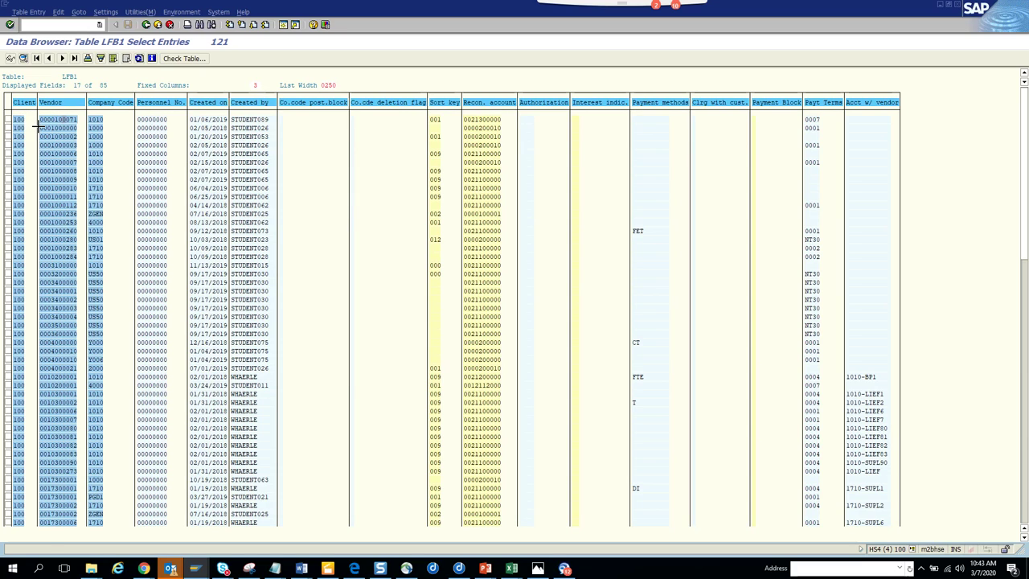
key(ctrl+y)
drag(39, 127, 81, 256)
key(ctrl+c)
key(alt+Tab)
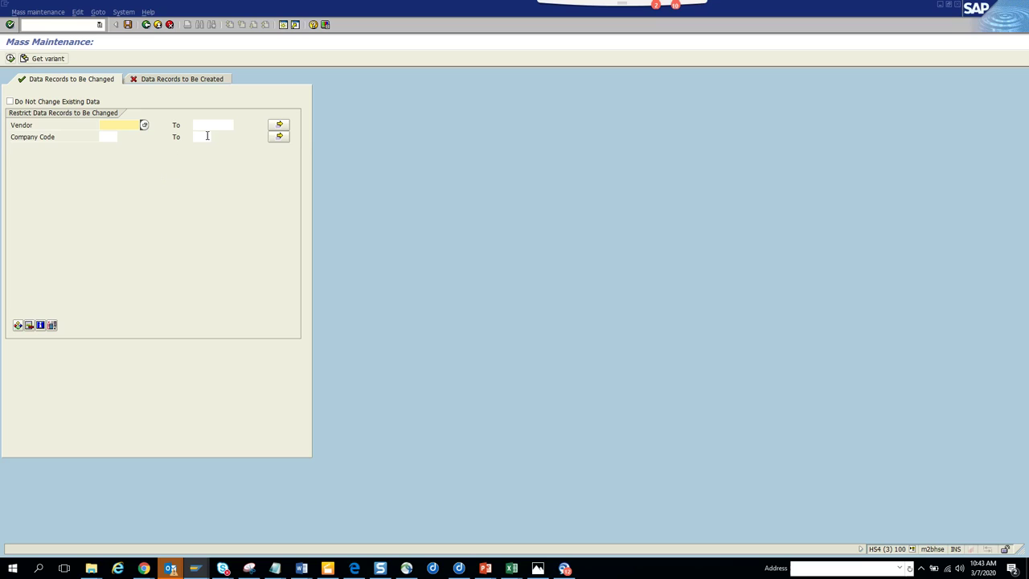
Paste the copied vendor numbers as single values into the Vendor multiple selection and load the matching records
click(279, 125)
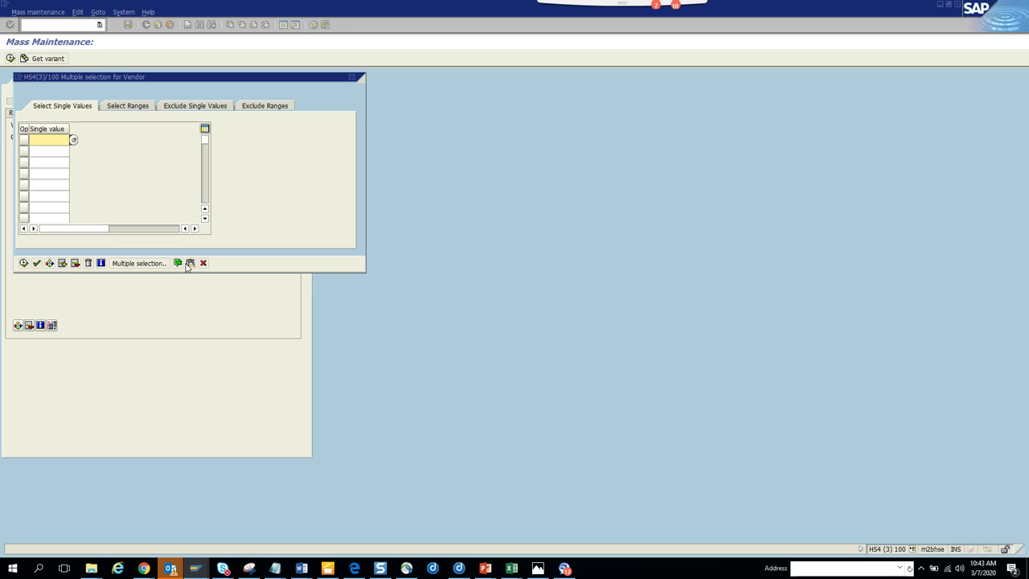
click(178, 263)
click(24, 263)
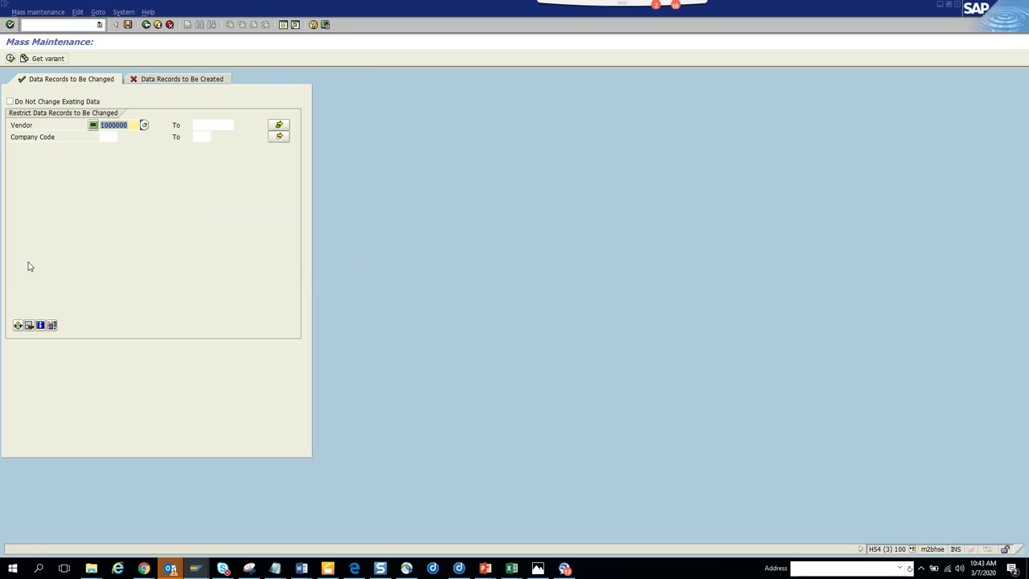
click(11, 58)
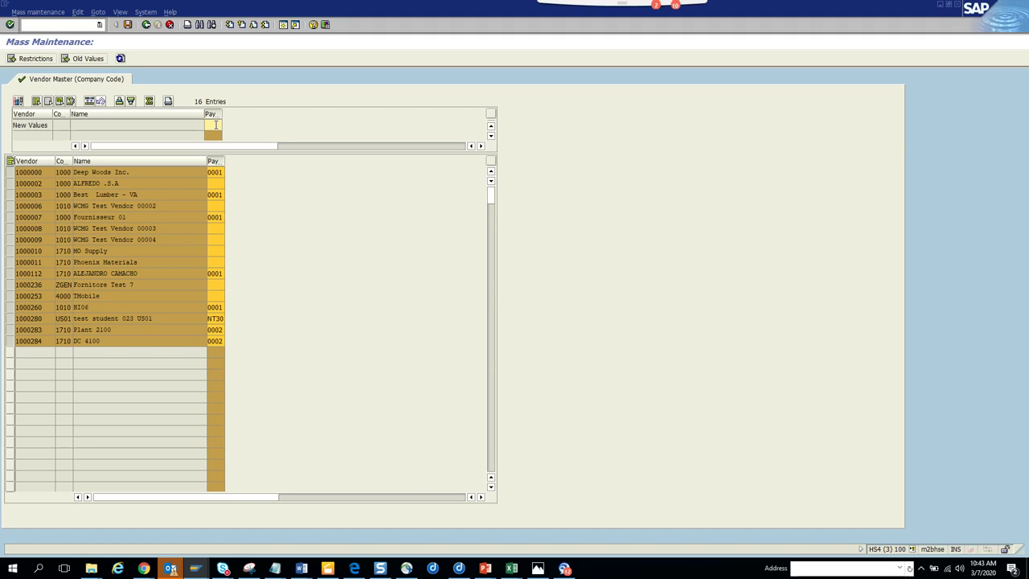
Switch to the LFB1 Data Browser list and reduce its column selection to the Vendor field
key(alt+Tab)
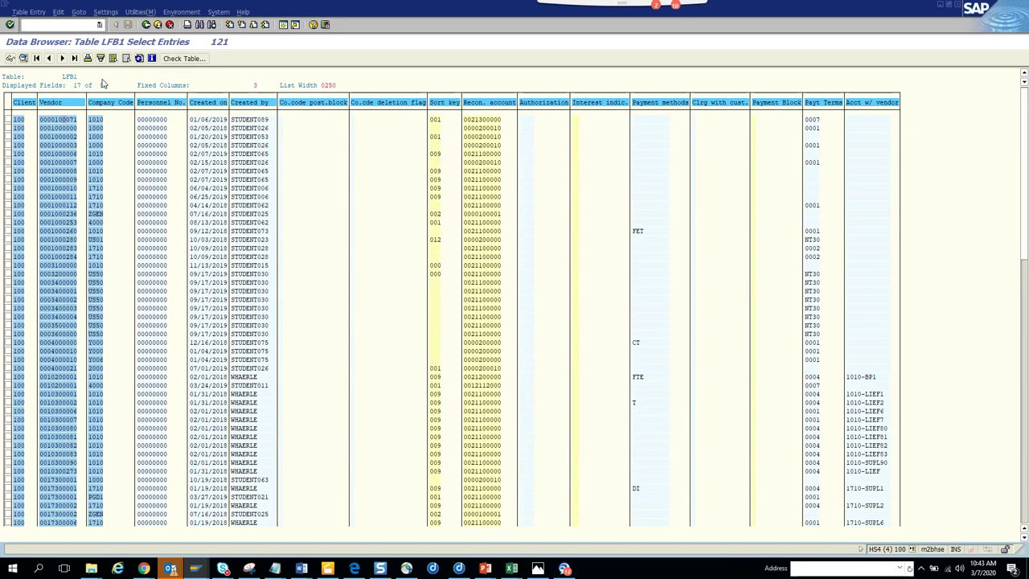
click(106, 12)
mouse_move(127, 26)
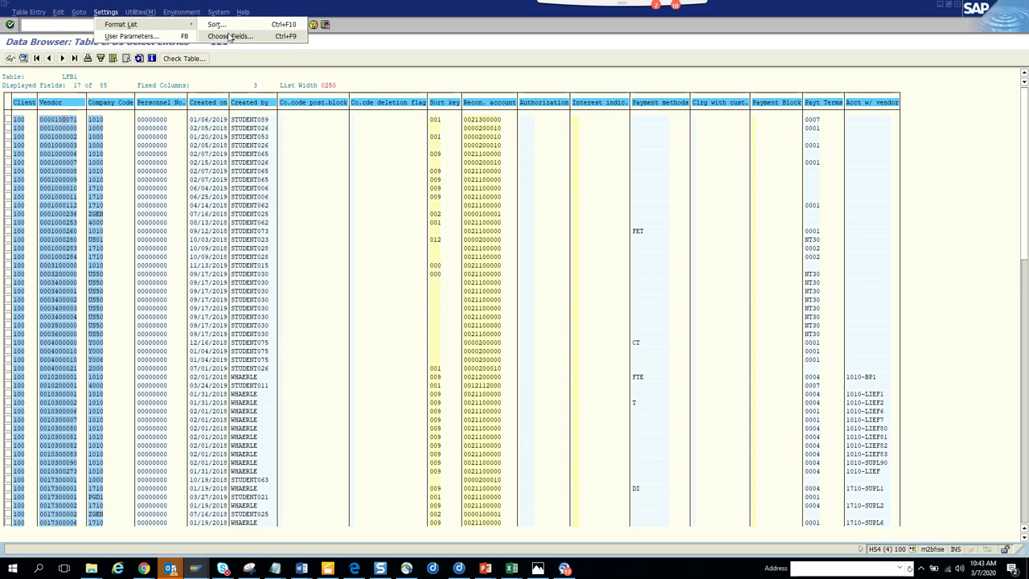
click(230, 36)
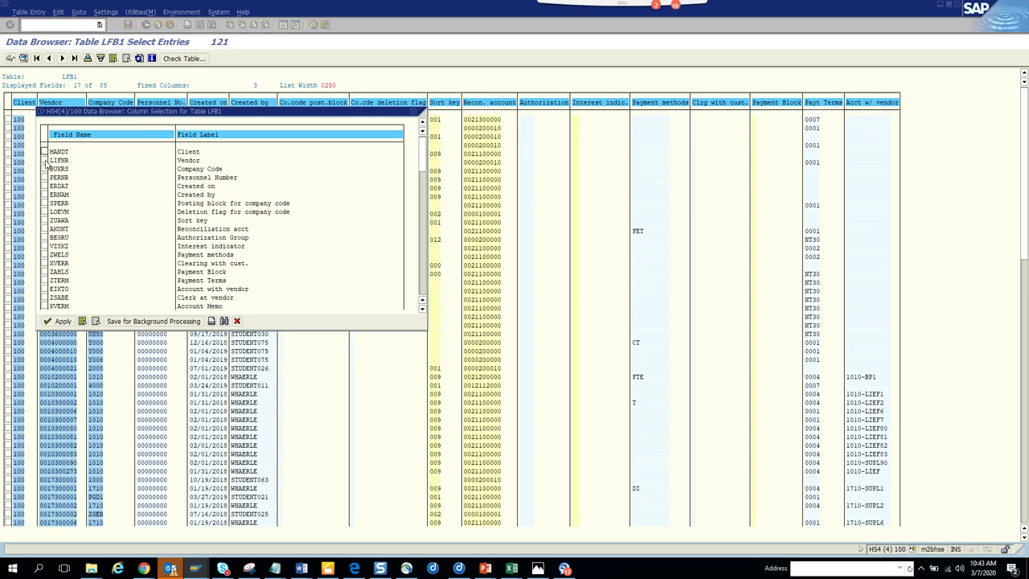
click(223, 321)
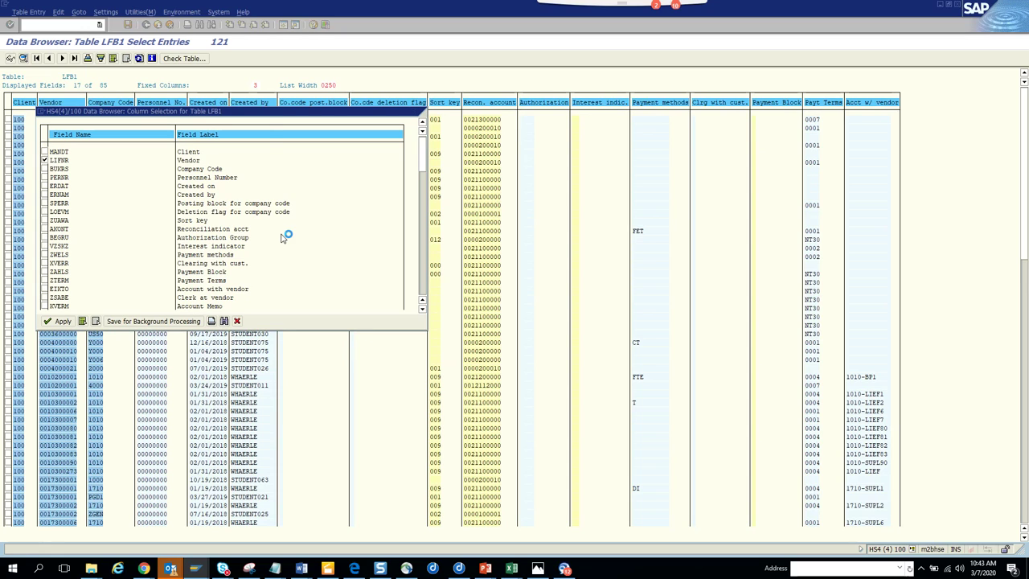
key(ctrl+f)
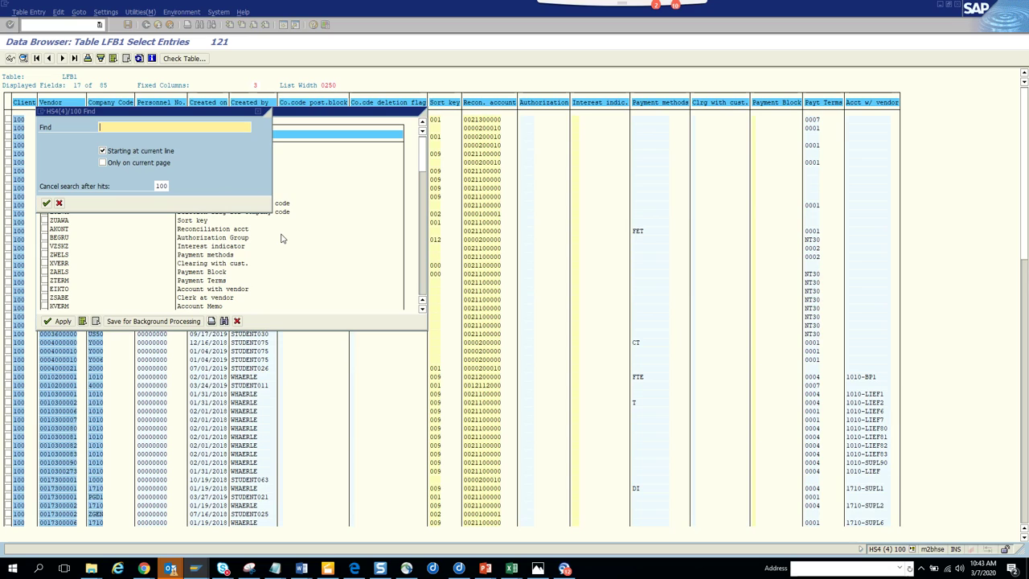
click(260, 115)
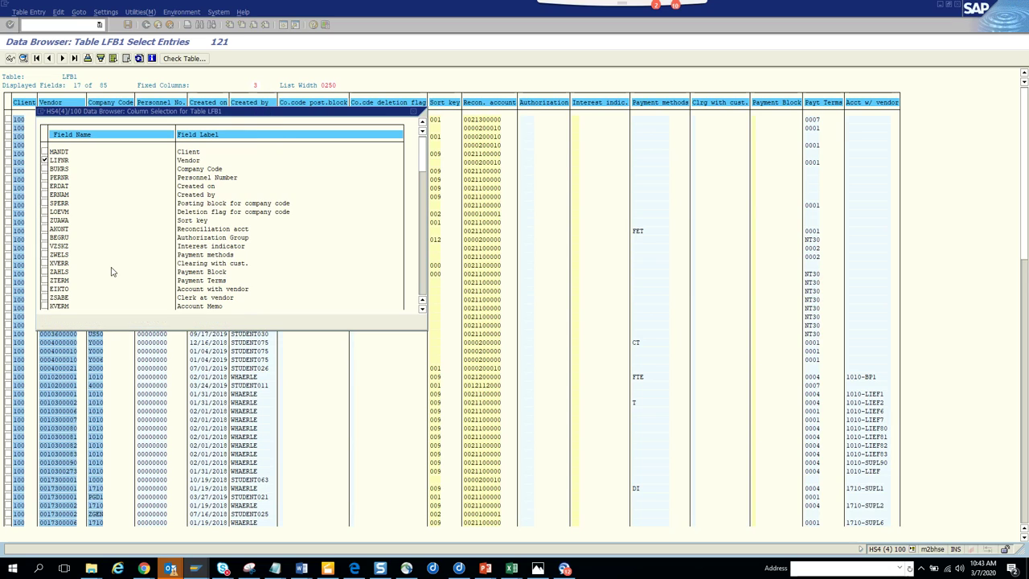
Add Payment methods, Payment Block and Payment Terms to the column selection and apply it
click(44, 280)
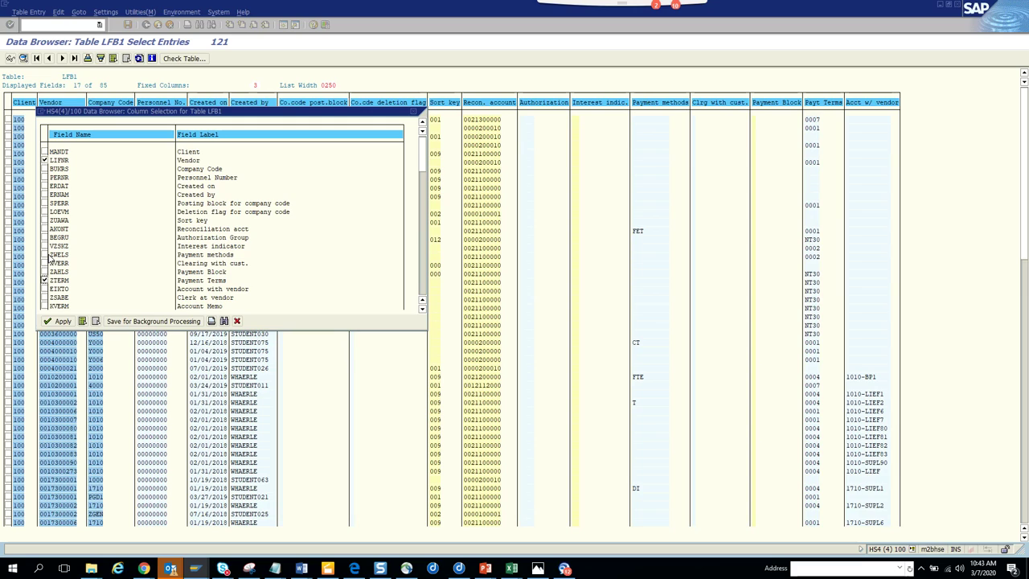
click(44, 254)
click(44, 279)
click(44, 273)
click(45, 280)
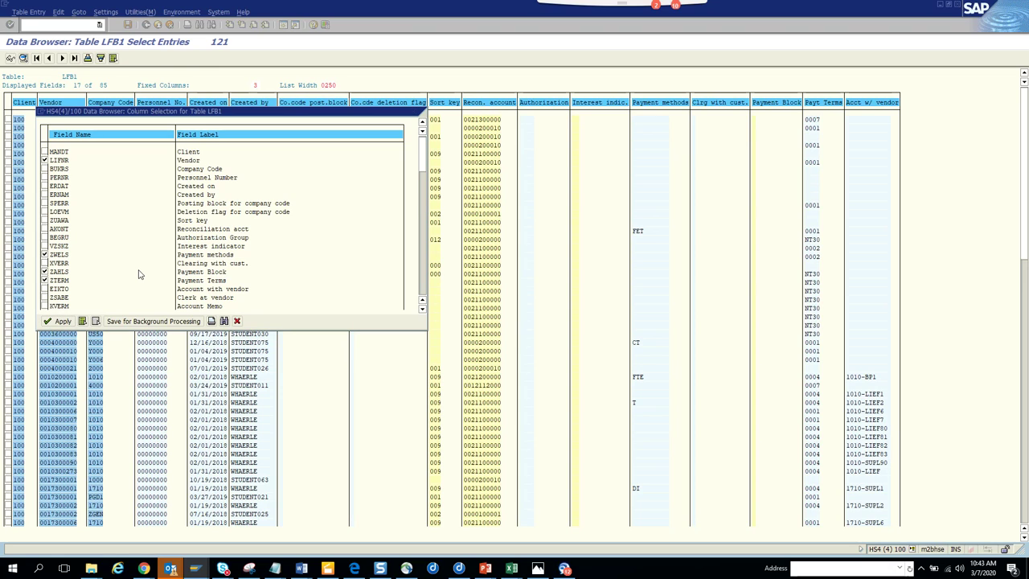
key(Return)
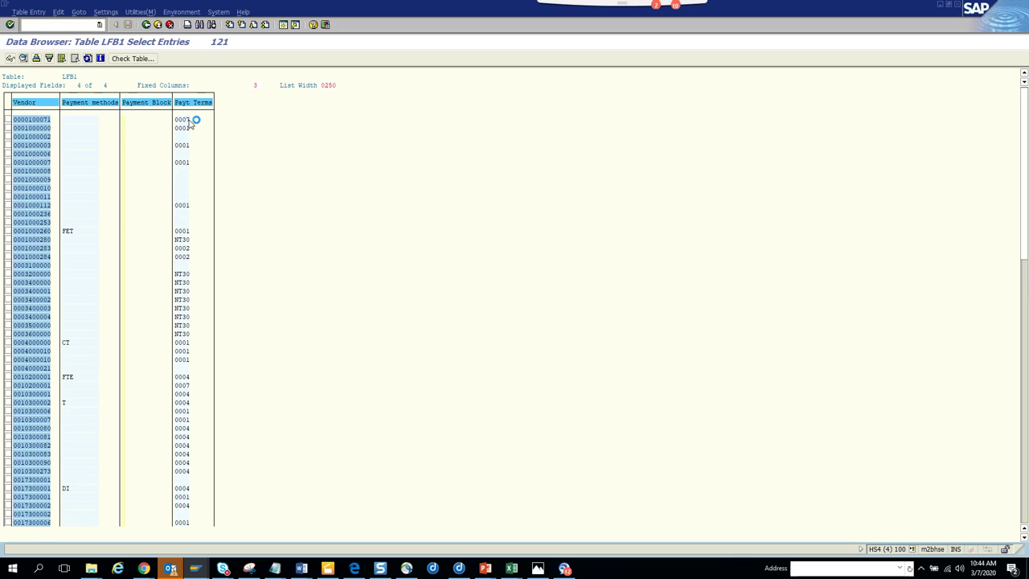
Open the first vendor's LFB1 record in detail and check its payment terms value
double_click(189, 120)
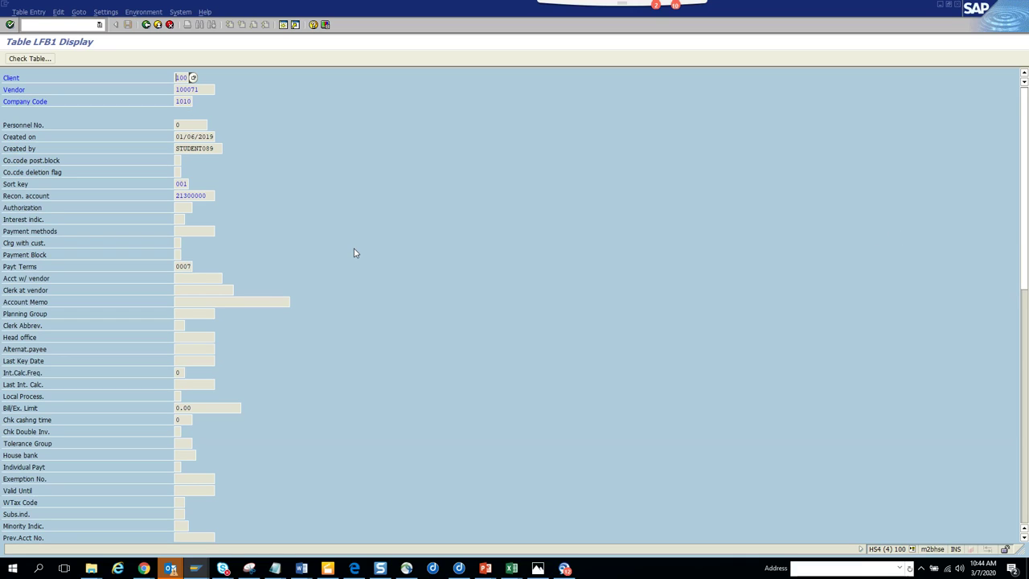
click(188, 267)
drag(177, 268, 271, 271)
In mass maintenance, enter 0007 as the new payment terms value and carry it over to all listed vendors
key(alt+Tab)
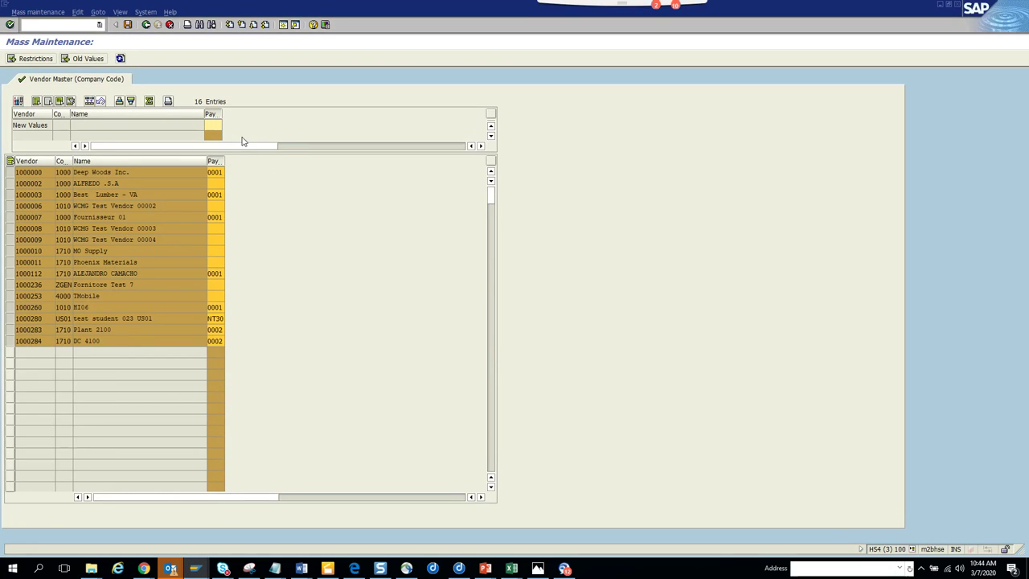
text(0007)
click(91, 102)
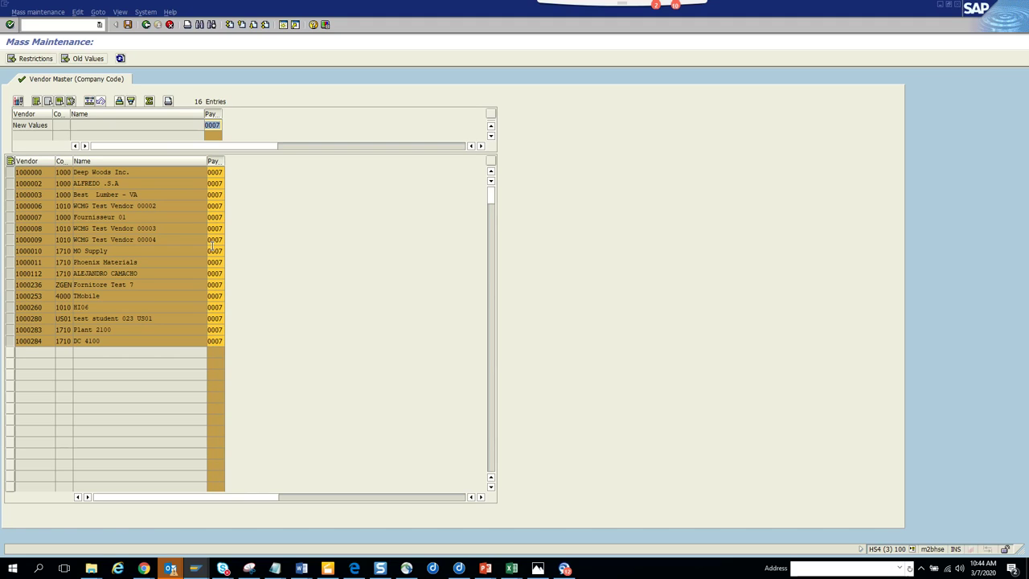
Rerun the LFB1 Data Browser selection for only the copied vendor numbers to review their stored payment terms
click(129, 25)
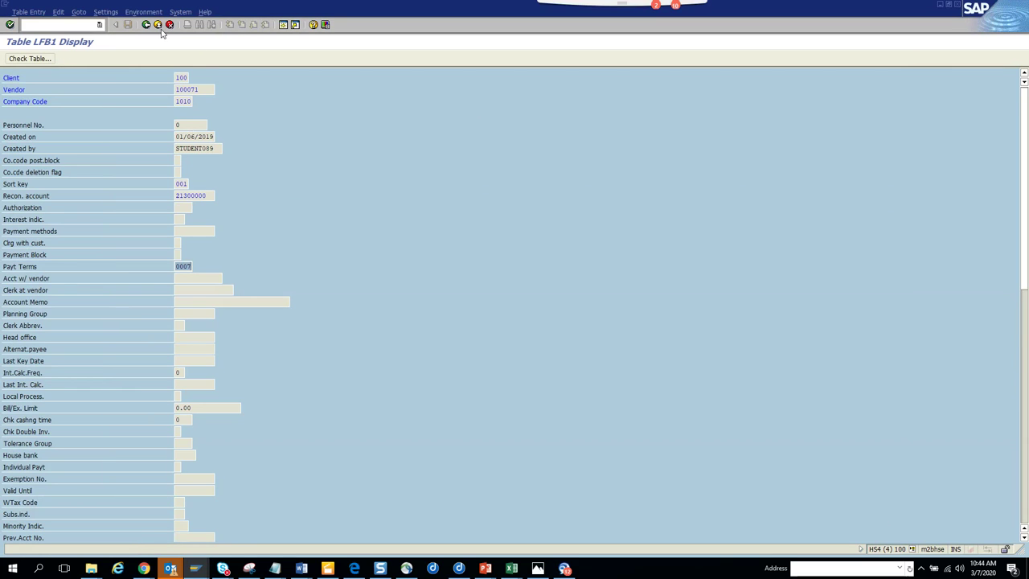
click(145, 25)
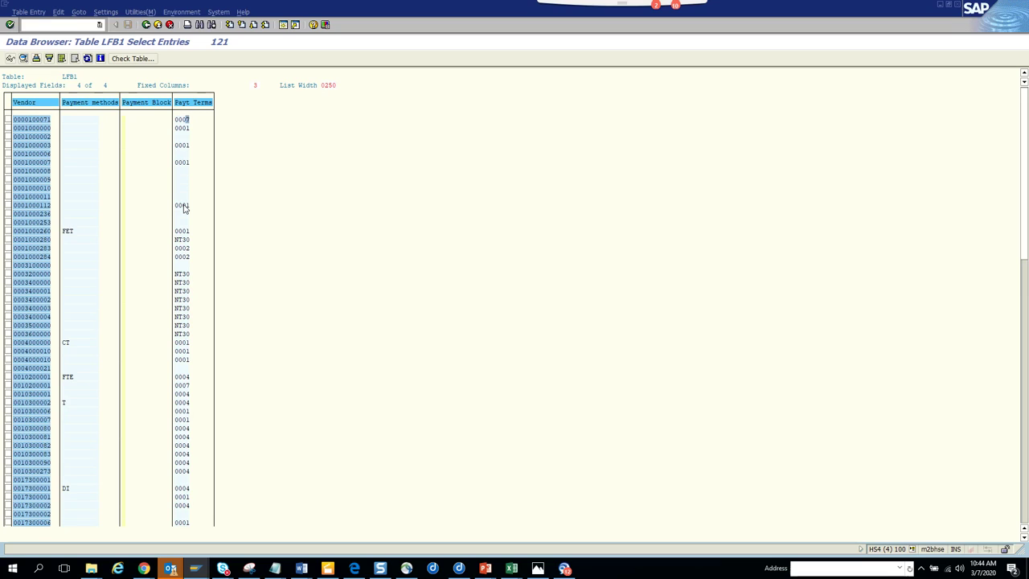
key(alt+Tab)
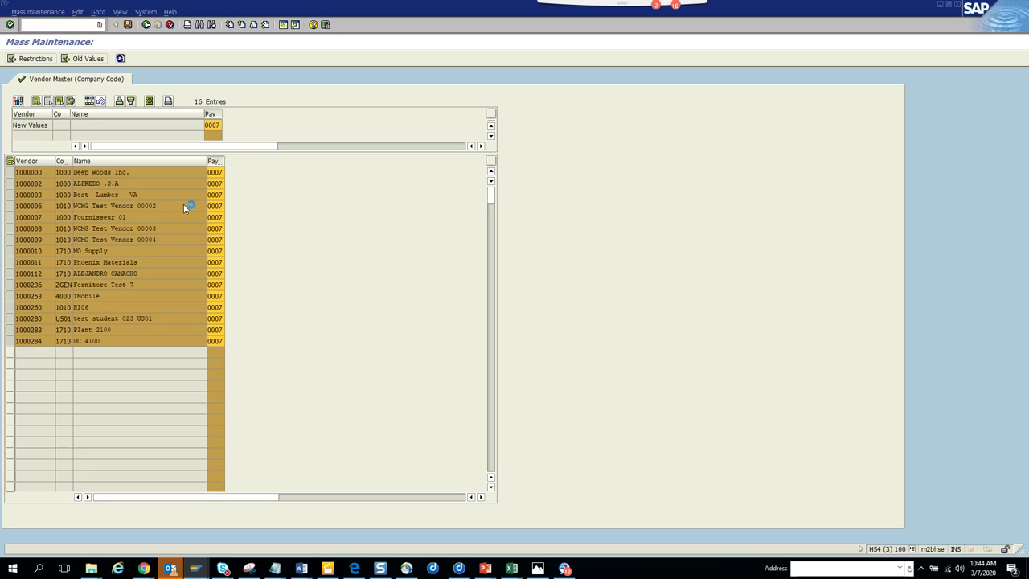
key(alt+Tab)
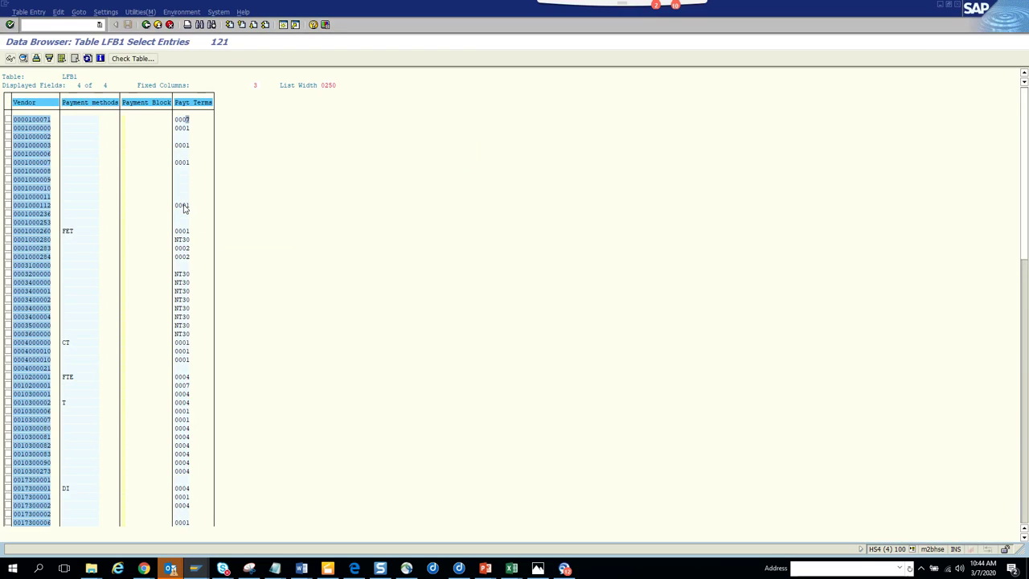
click(147, 25)
click(301, 89)
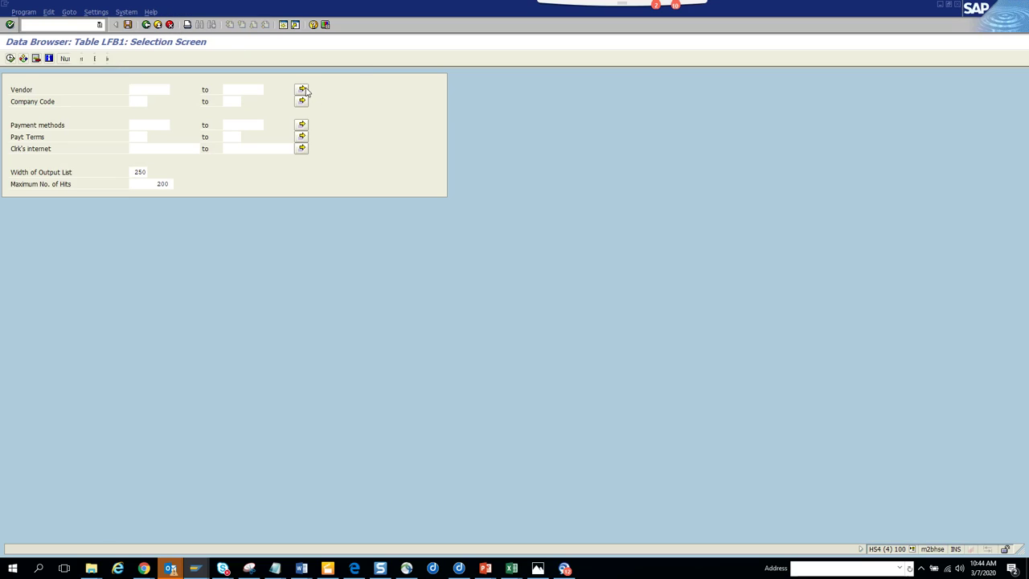
click(190, 263)
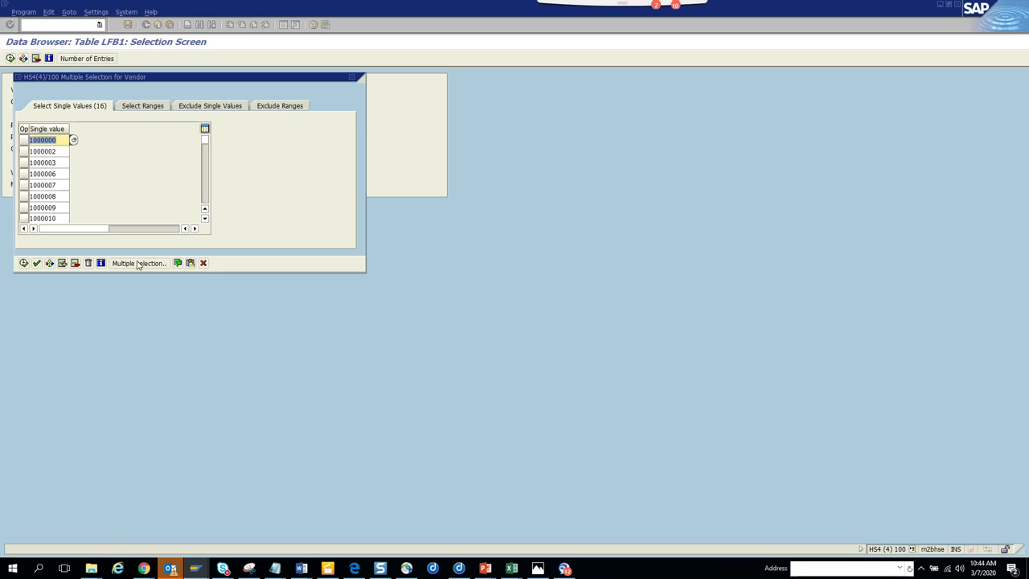
click(24, 263)
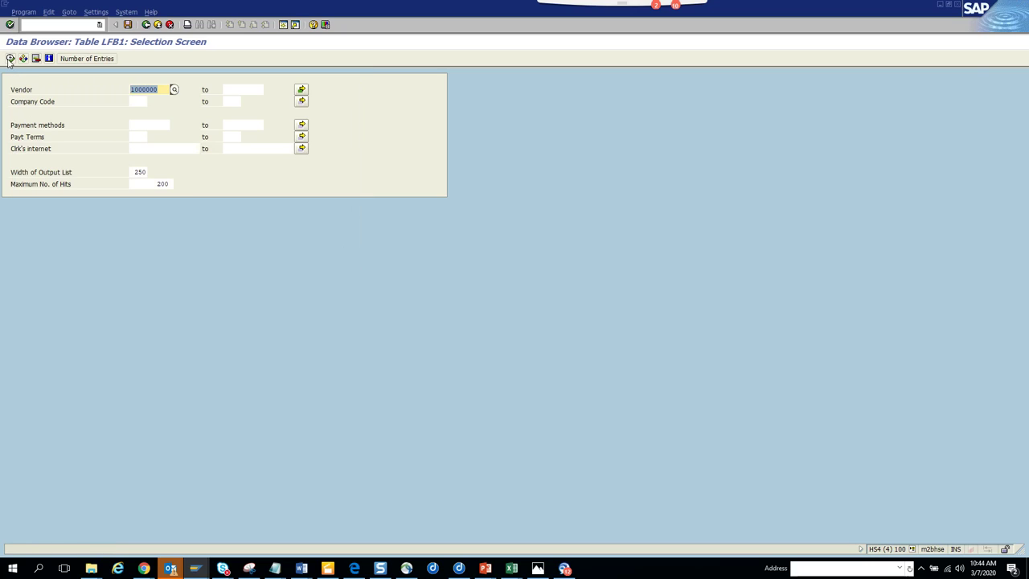
click(10, 57)
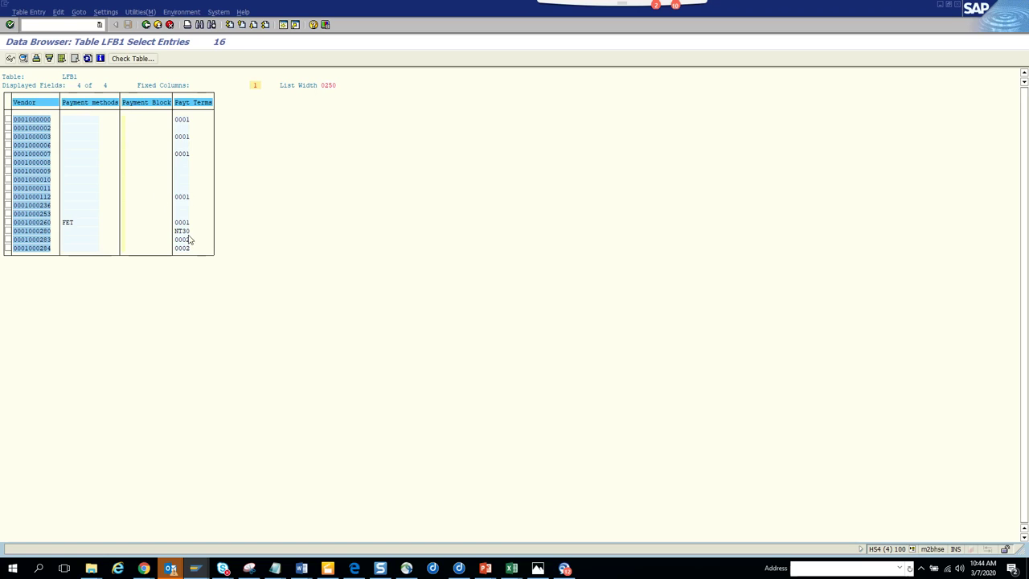
Switch back to mass maintenance and save the new payment terms for the listed vendors
key(alt+Tab)
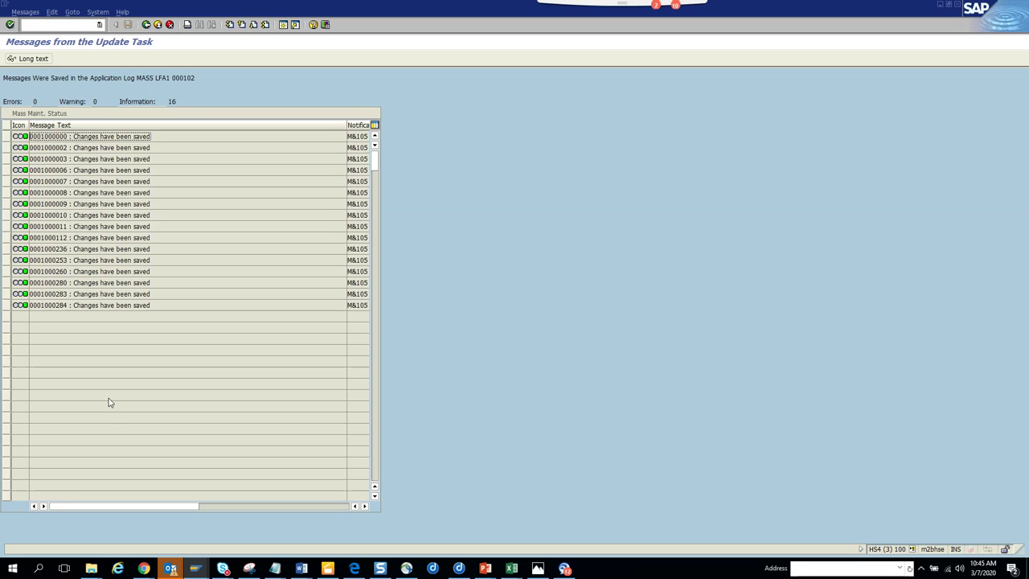
Refresh the LFB1 entries in the Data Browser and compare the vendors' stored payment terms with the mass maintenance save messages
key(F3)
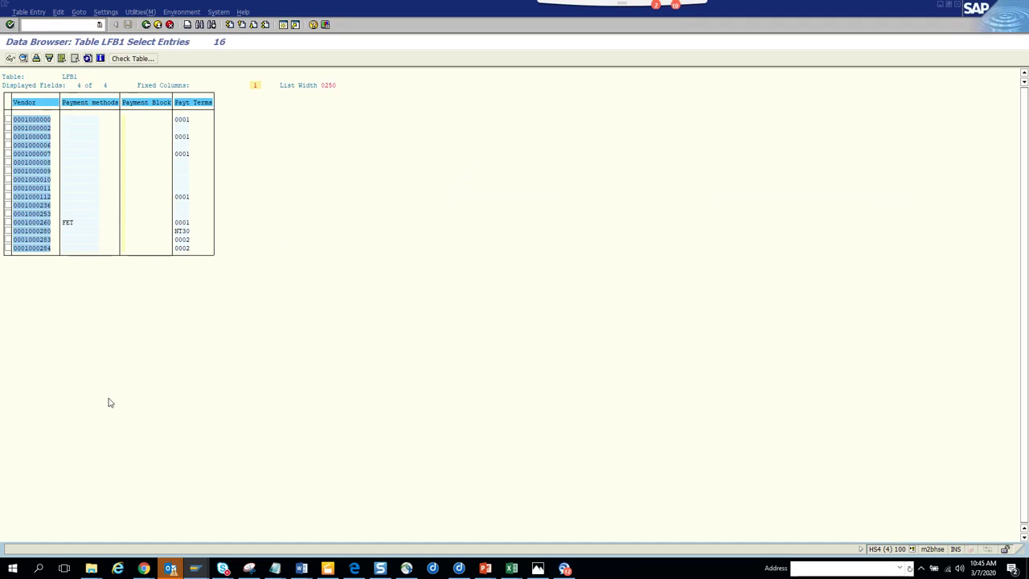
click(87, 59)
key(ctrl+s)
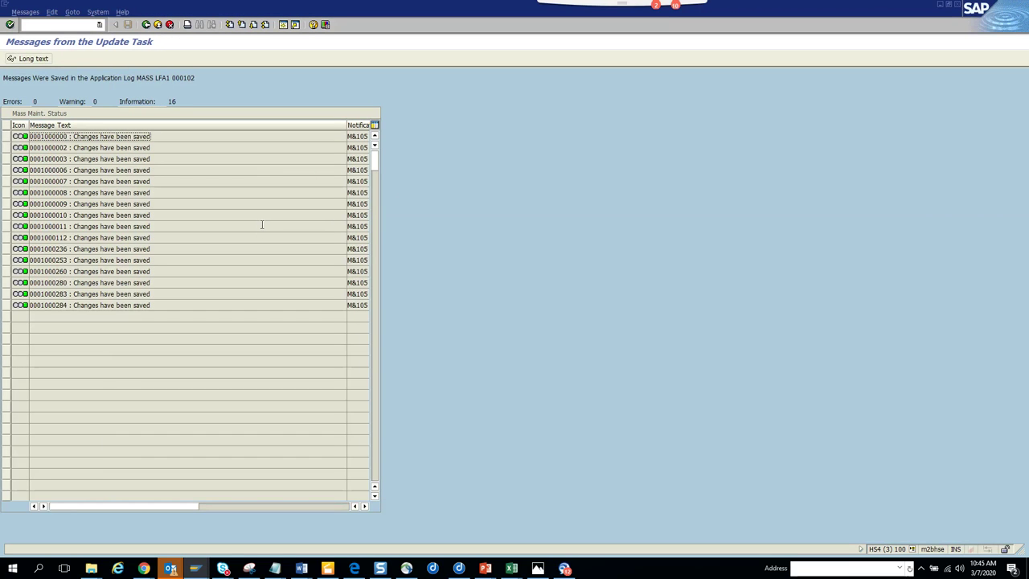
key(alt+Tab)
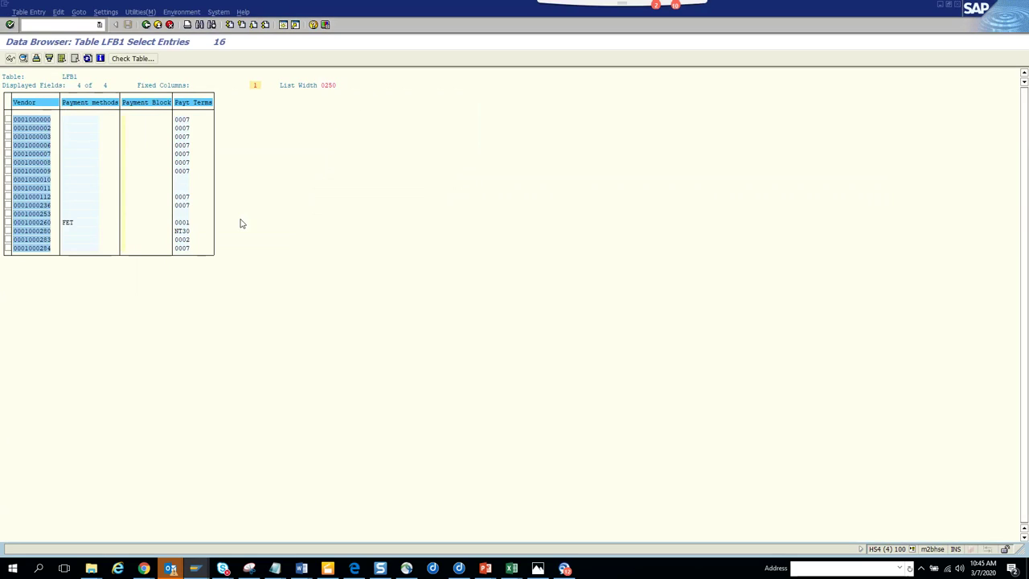
key(alt+Tab)
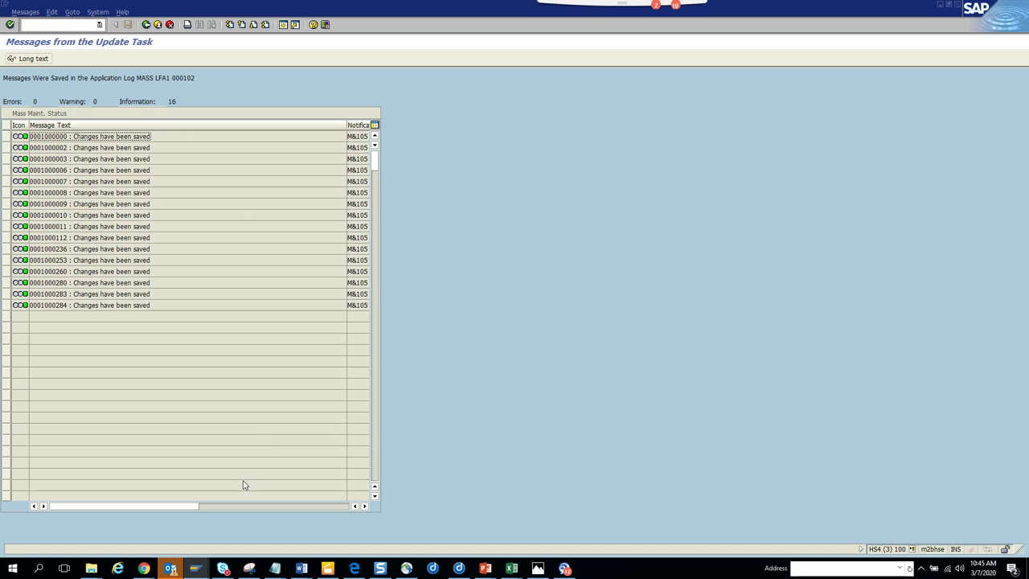
key(alt+Tab)
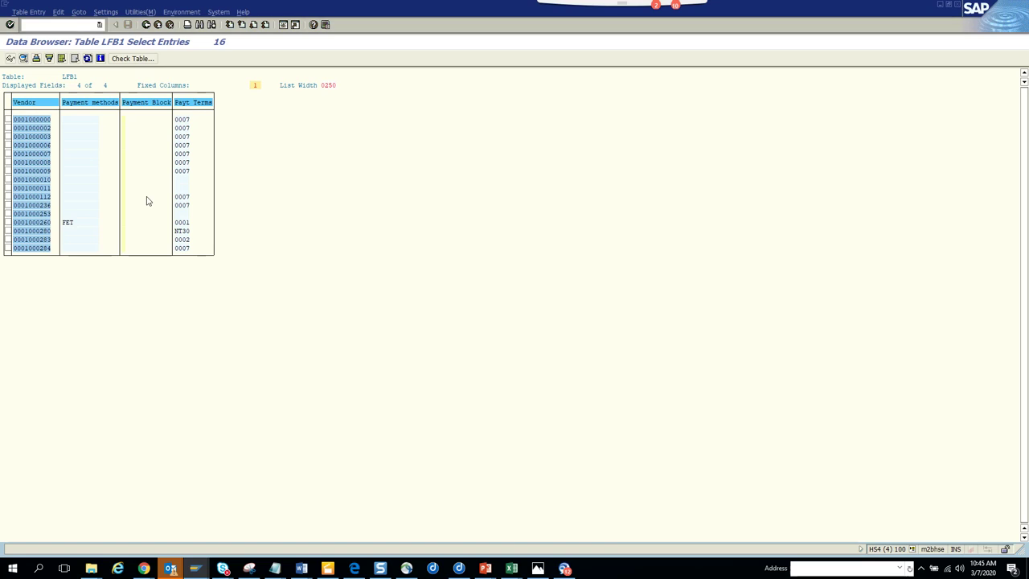
key(alt+Tab)
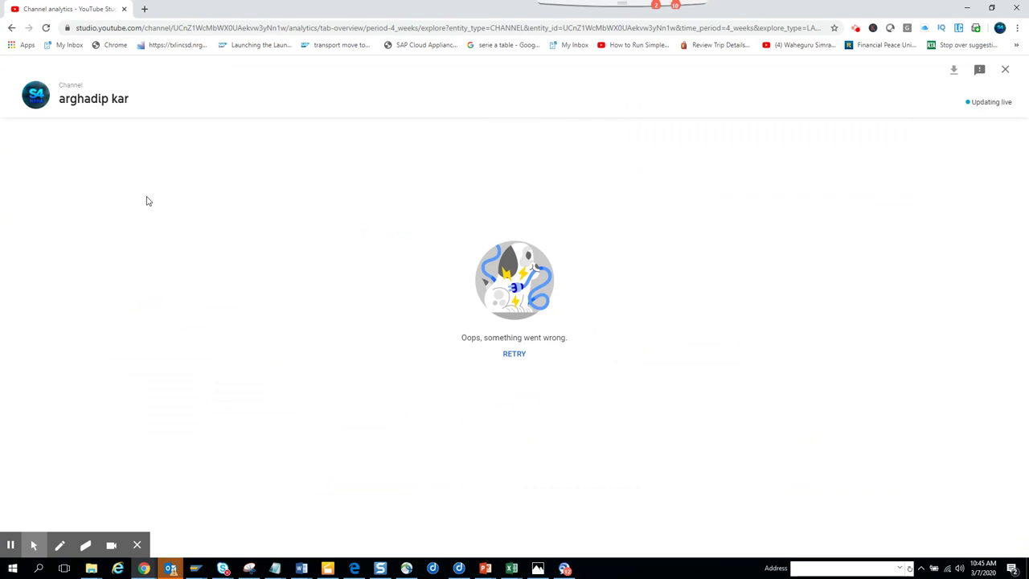
key(alt+Tab)
key(alt+Tab)
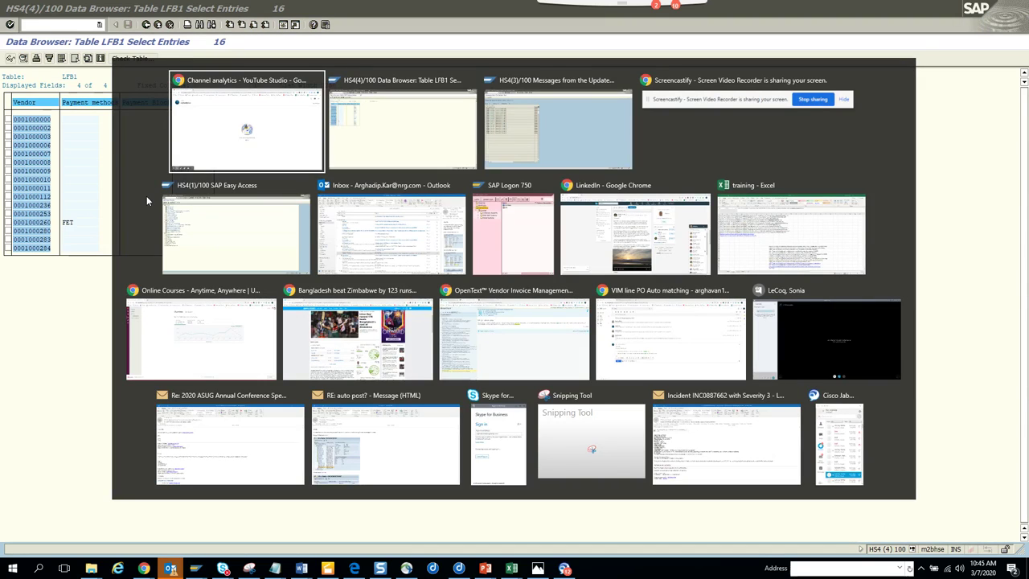
key(alt+Tab)
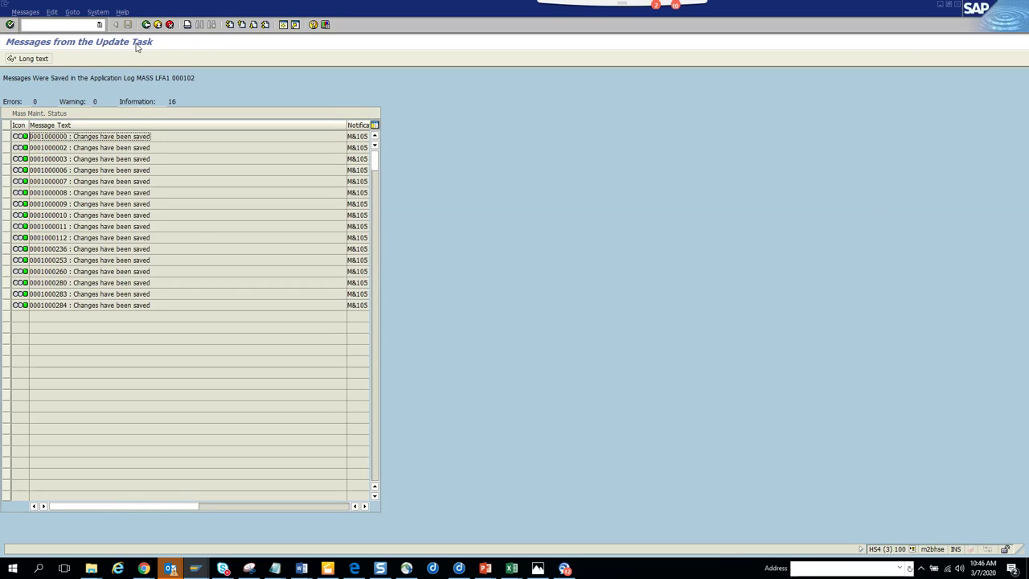
Go back from the update messages and suppress any further display of the data buffer warning
click(147, 25)
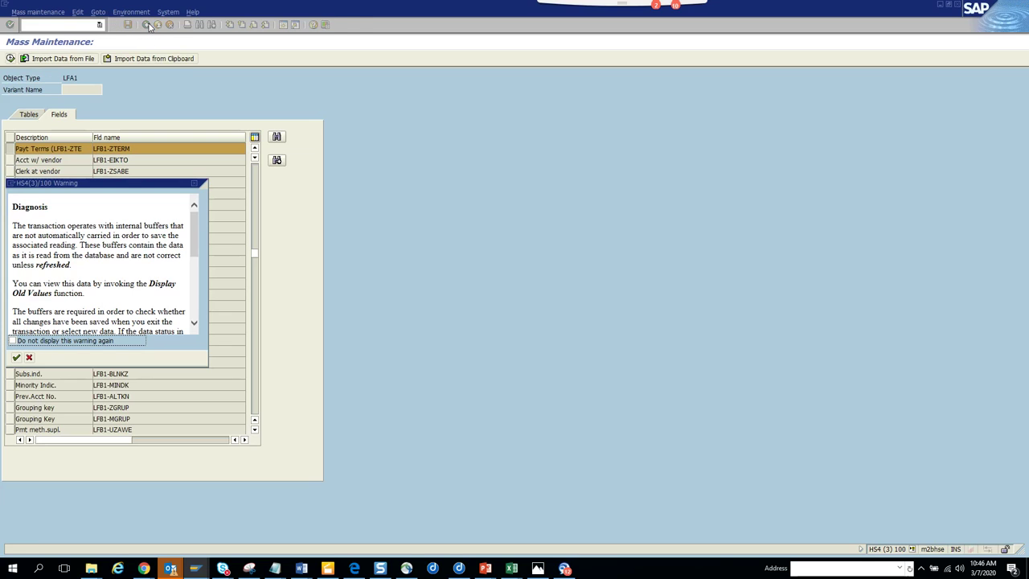
click(13, 341)
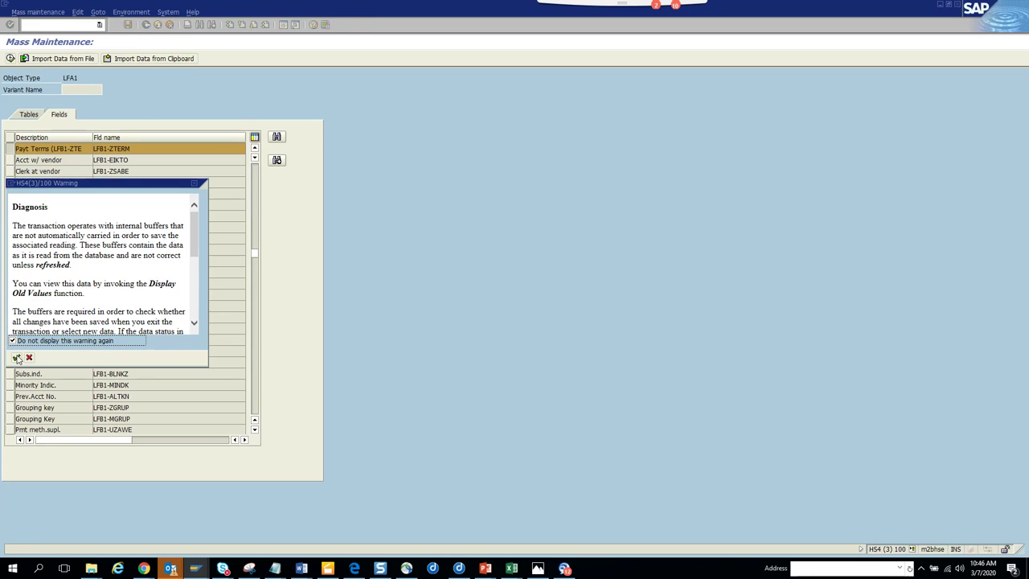
click(16, 357)
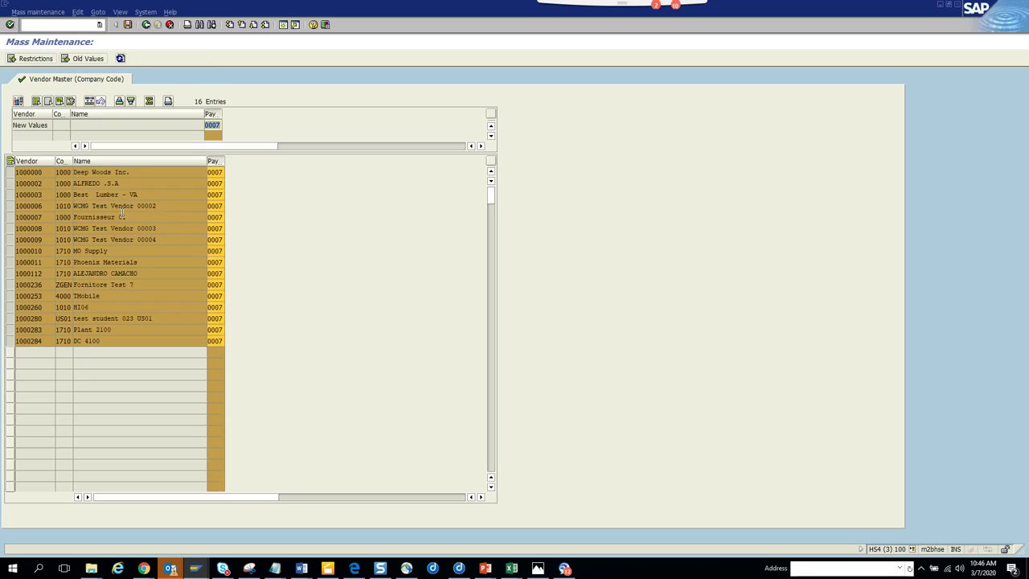
Exit mass maintenance to the SAP Easy Access screen and start transaction XK99 again
click(147, 25)
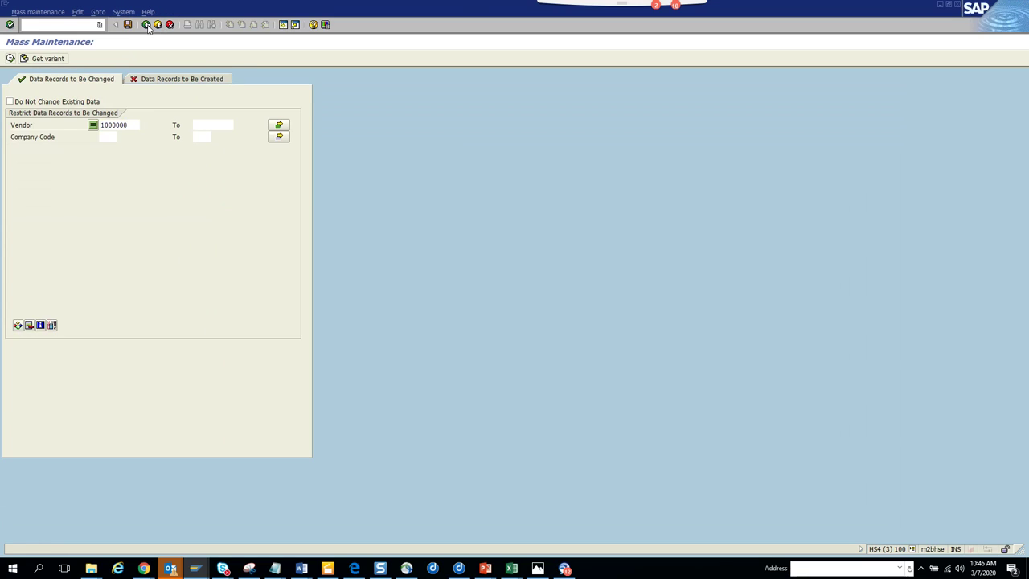
click(147, 25)
click(146, 25)
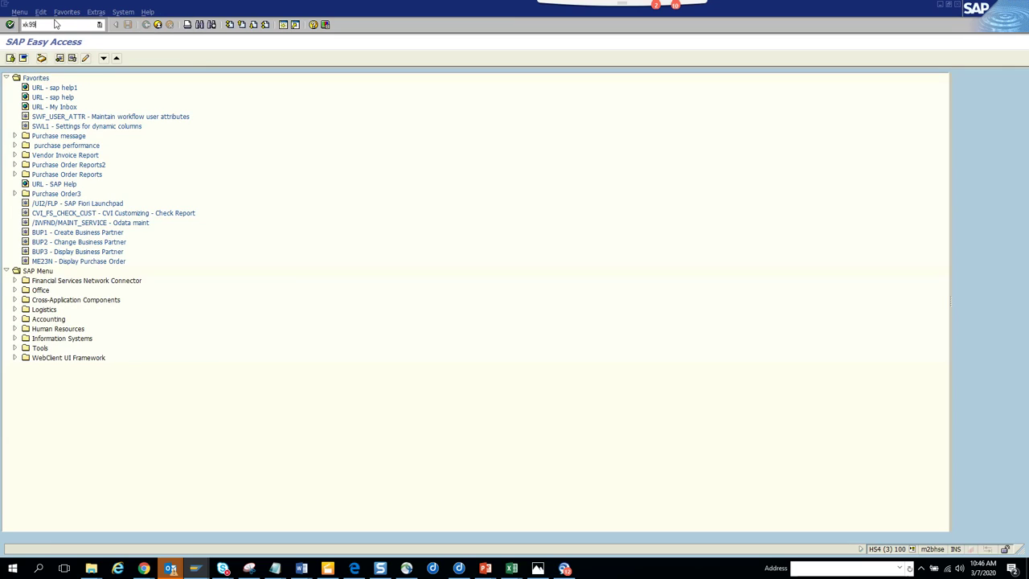
key(Return)
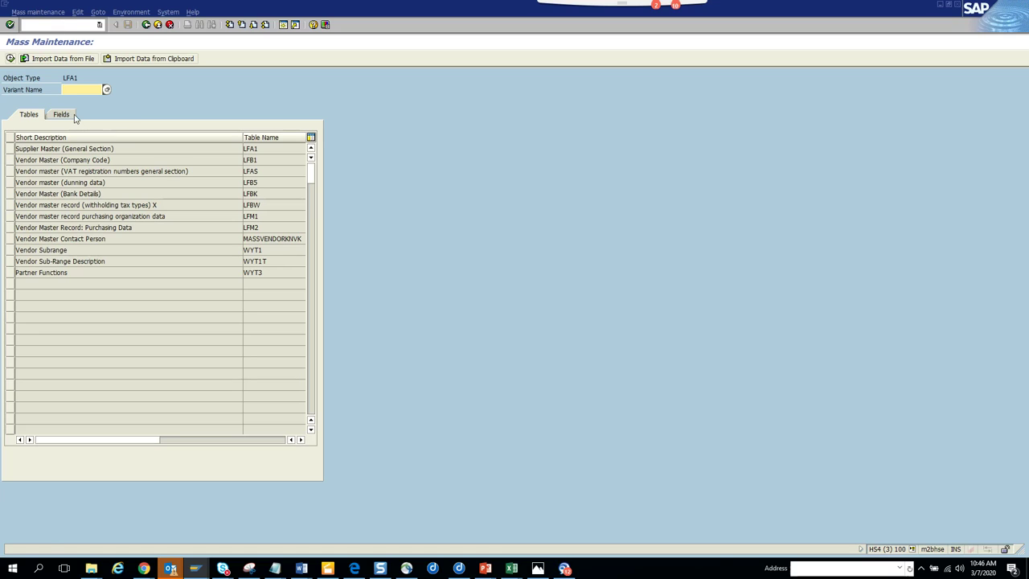
Search the mass maintenance fields for zwels, select Payment methods (LFB1-ZWELS) and continue to the data record selection
click(73, 116)
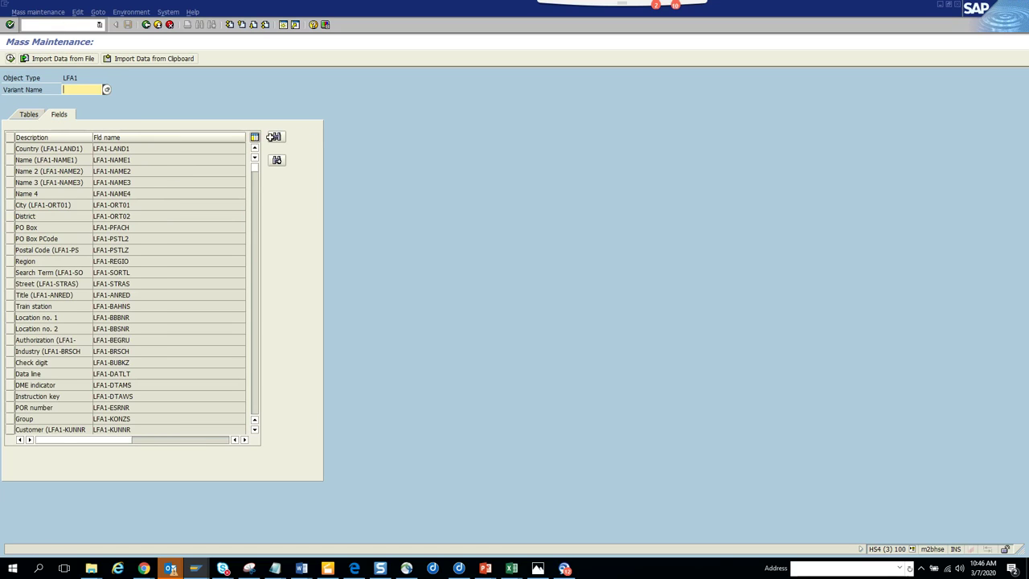
click(273, 136)
text(z)
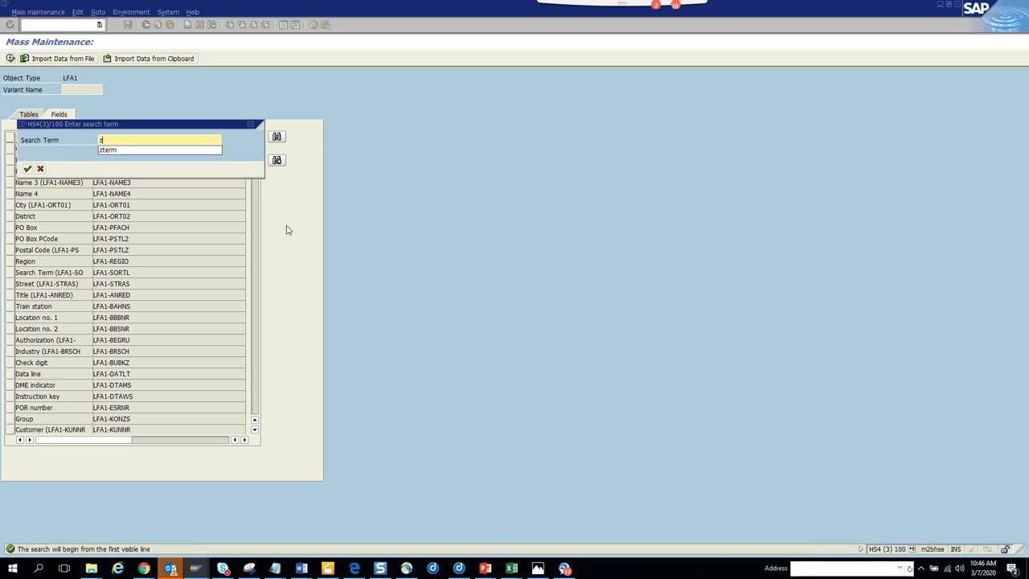
text(wels)
key(Return)
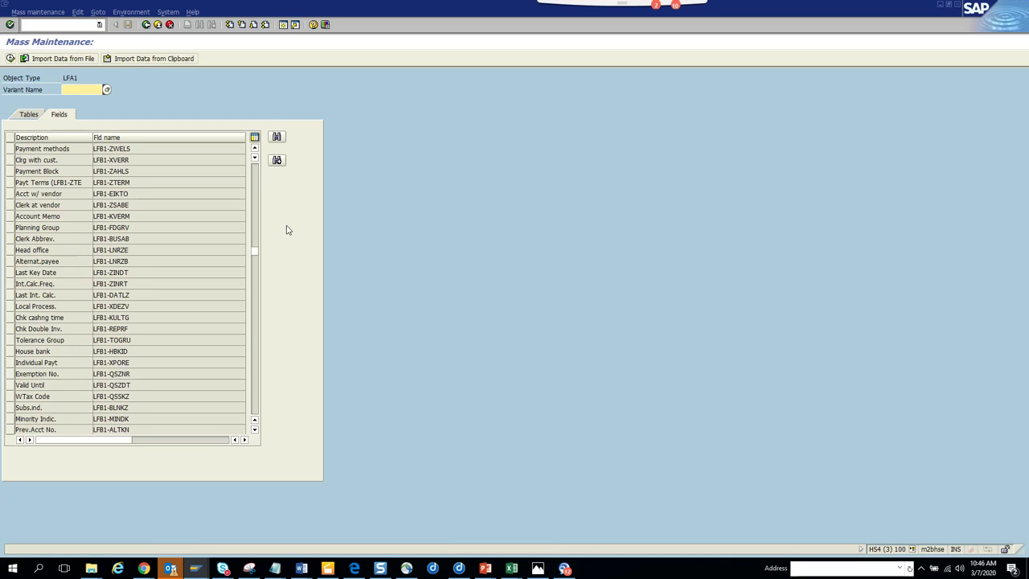
click(25, 150)
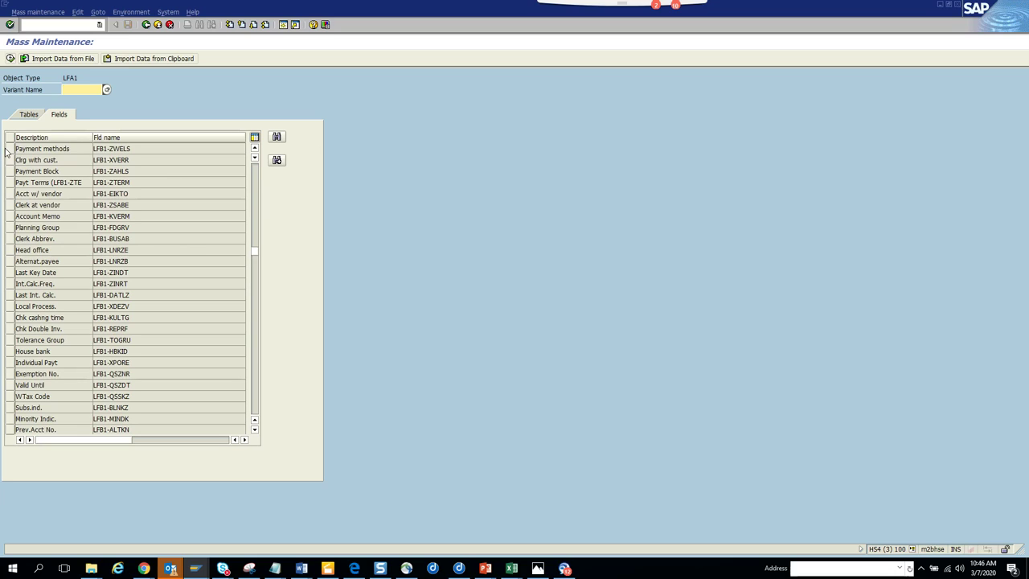
click(10, 148)
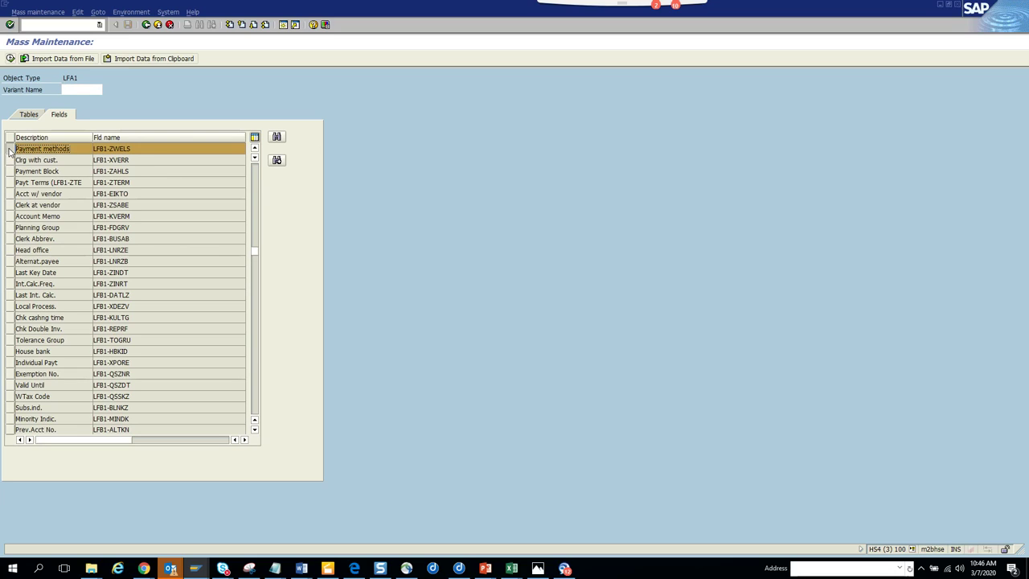
click(11, 58)
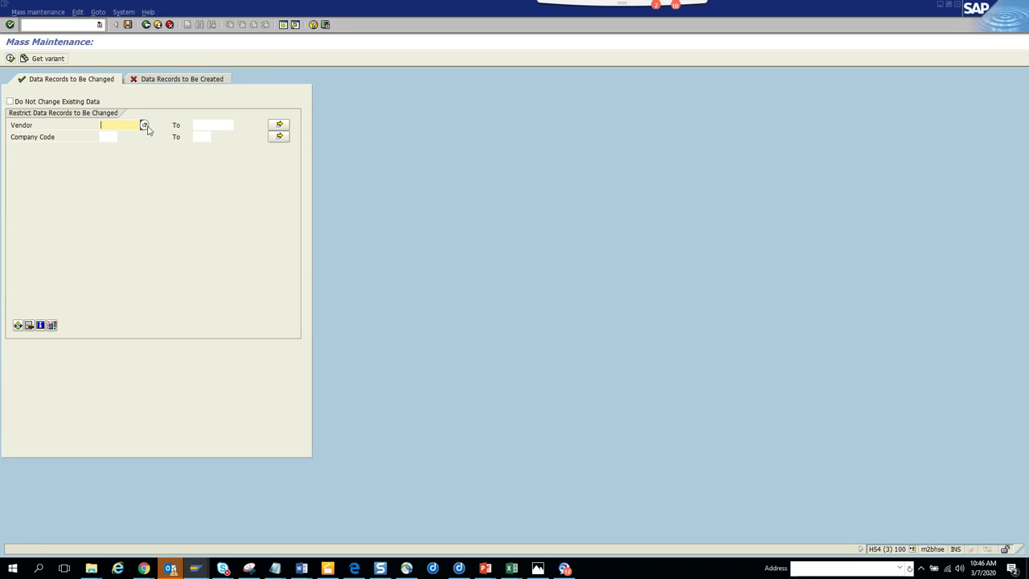
Restrict the records to the copied list of vendor numbers and load them for mass maintenance
click(280, 125)
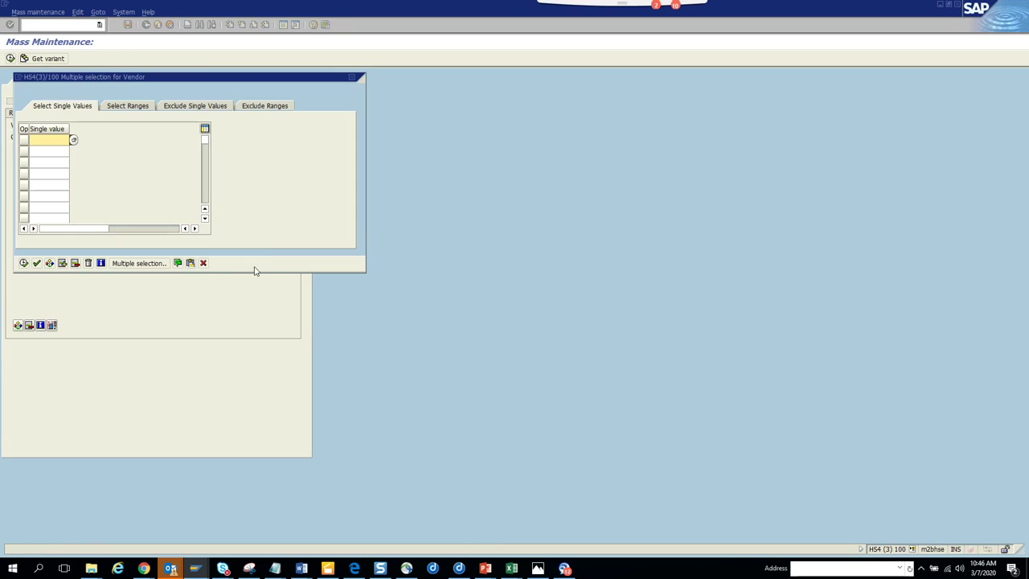
click(190, 263)
click(28, 266)
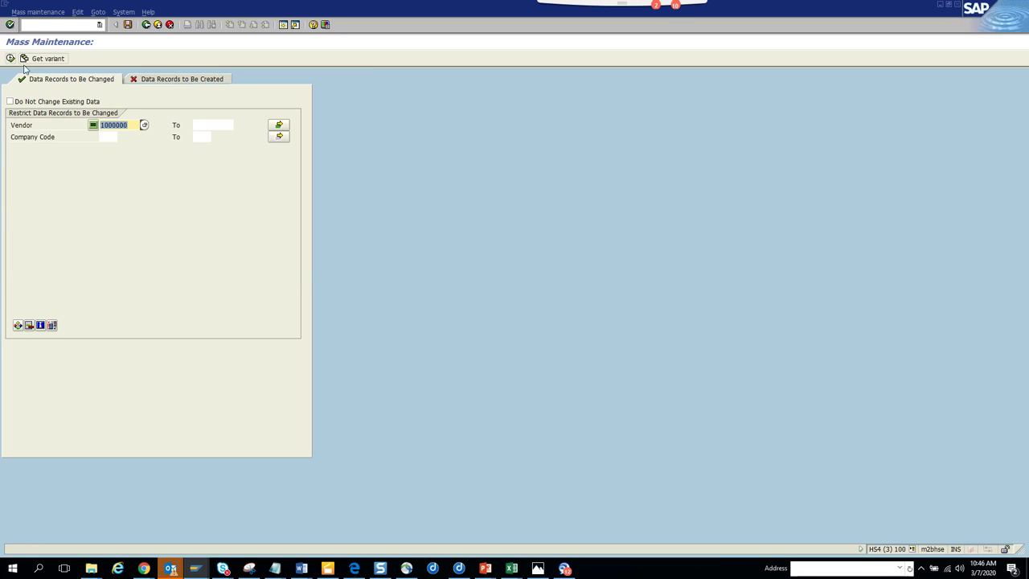
key(F8)
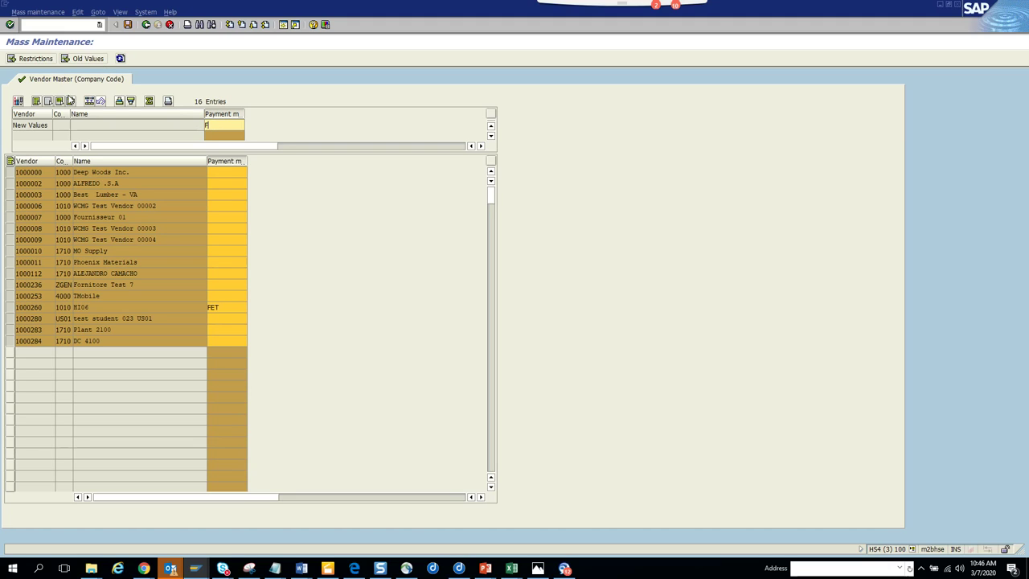
Set the new payment method value F for all listed vendors and save the mass change
click(89, 102)
click(128, 25)
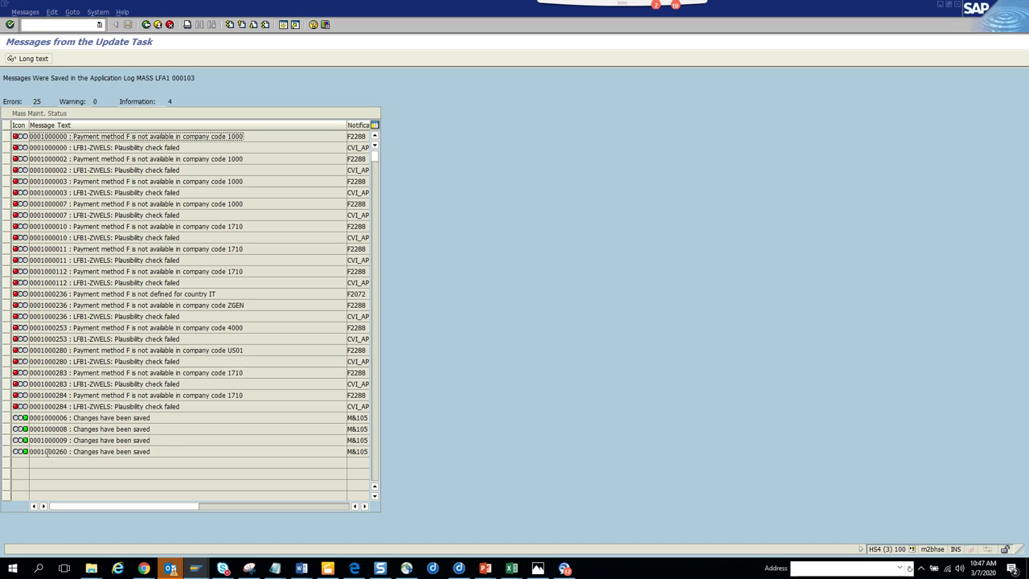
Refresh the LFB1 list in the Data Browser to check the vendors' payment methods, then return to the update messages
key(alt+Tab)
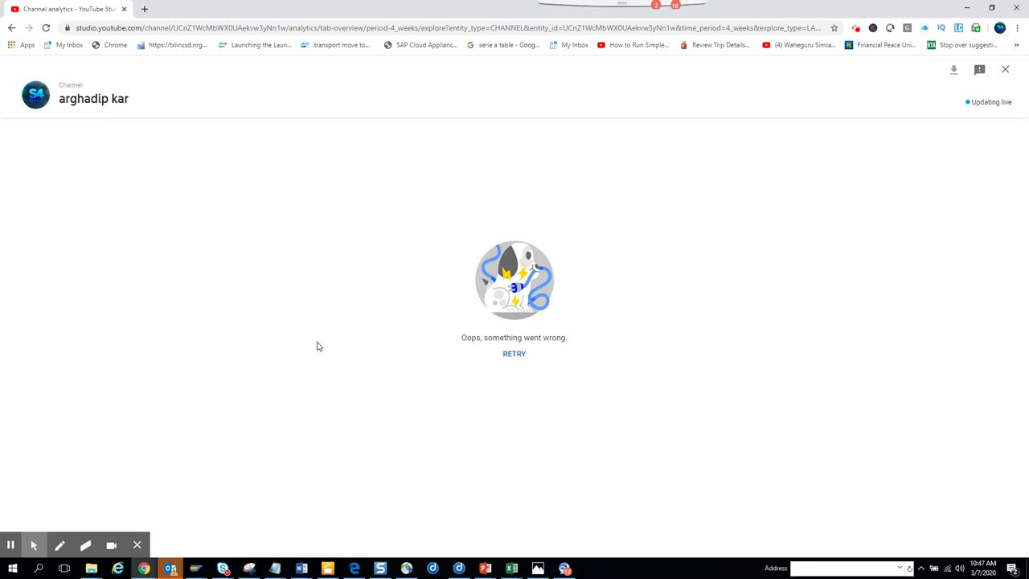
key(alt+Tab)
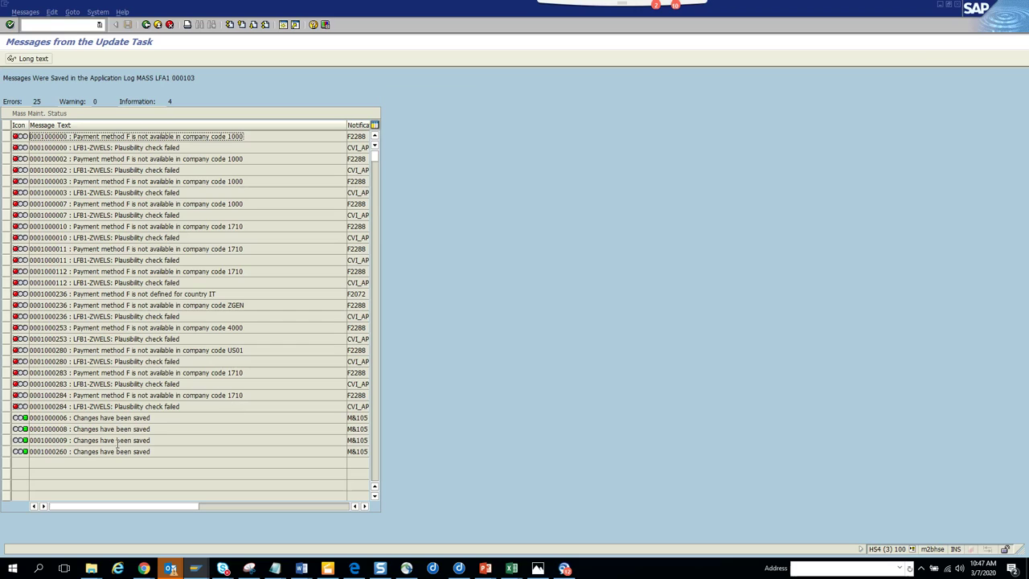
key(alt+Tab)
key(alt+Tab)
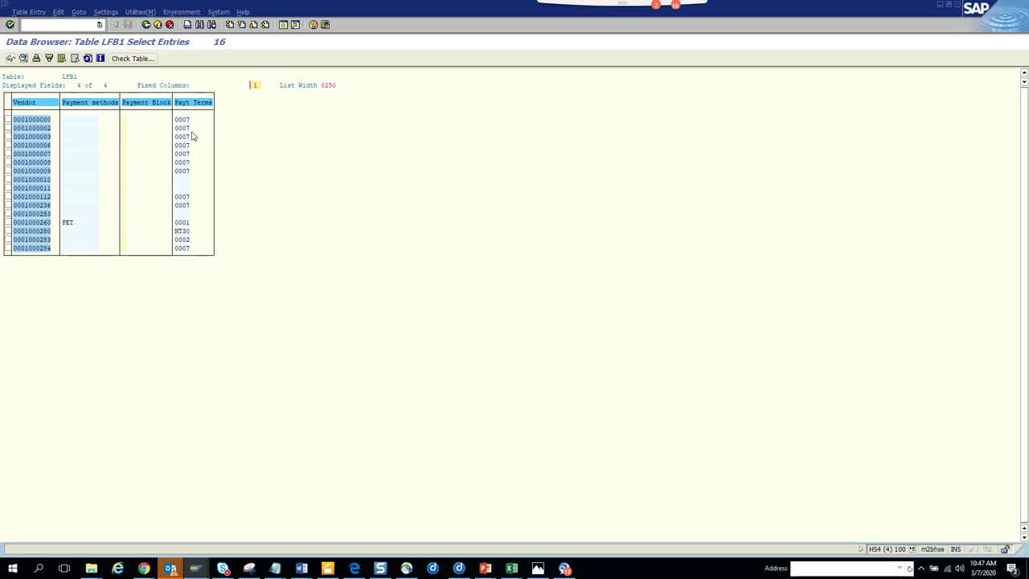
click(87, 59)
key(ctrl+s)
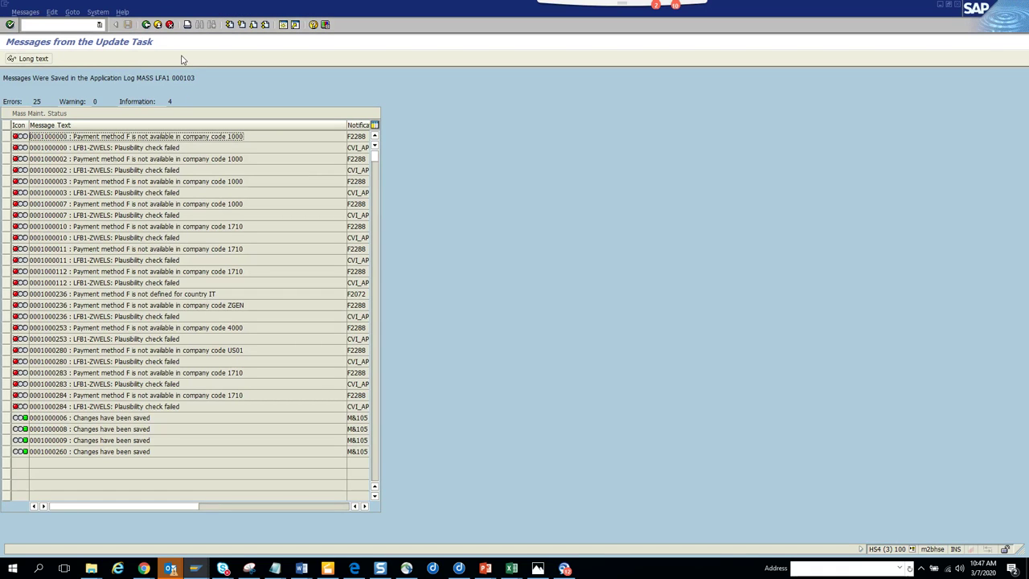
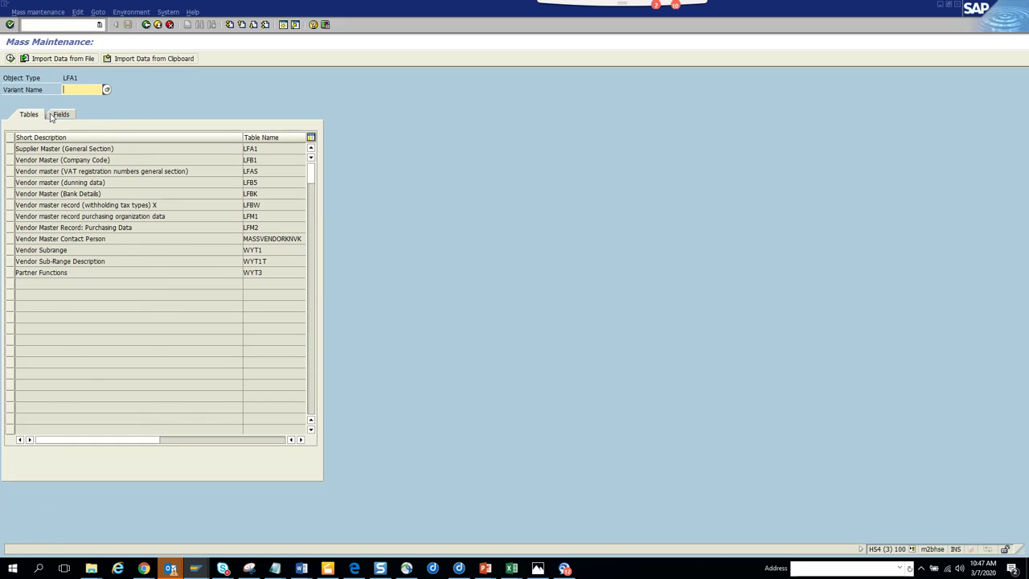
Search the mass maintenance fields for payment, select Payment Block (LFB1-ZAHLS) and continue to the data record selection
click(60, 114)
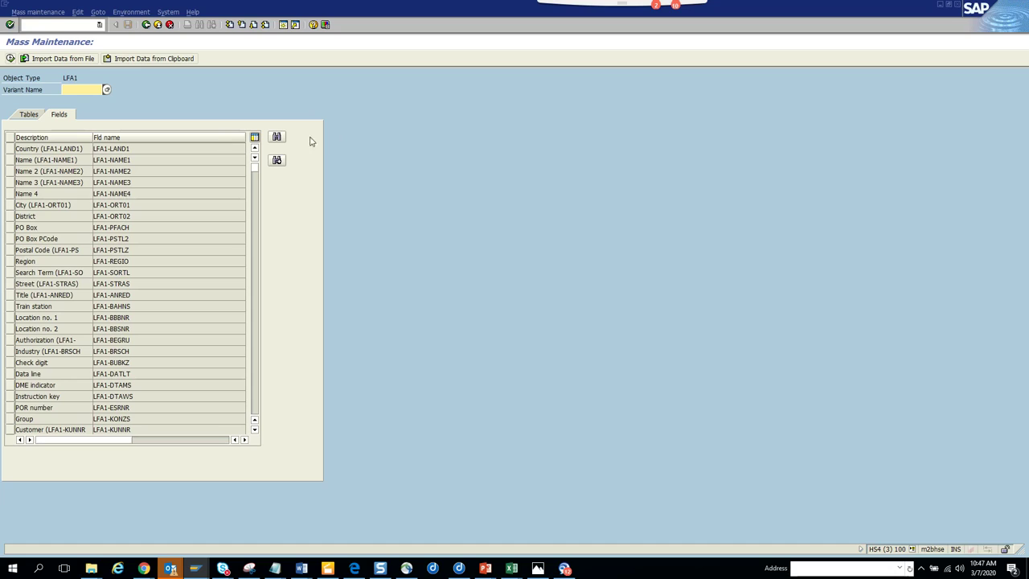
click(277, 137)
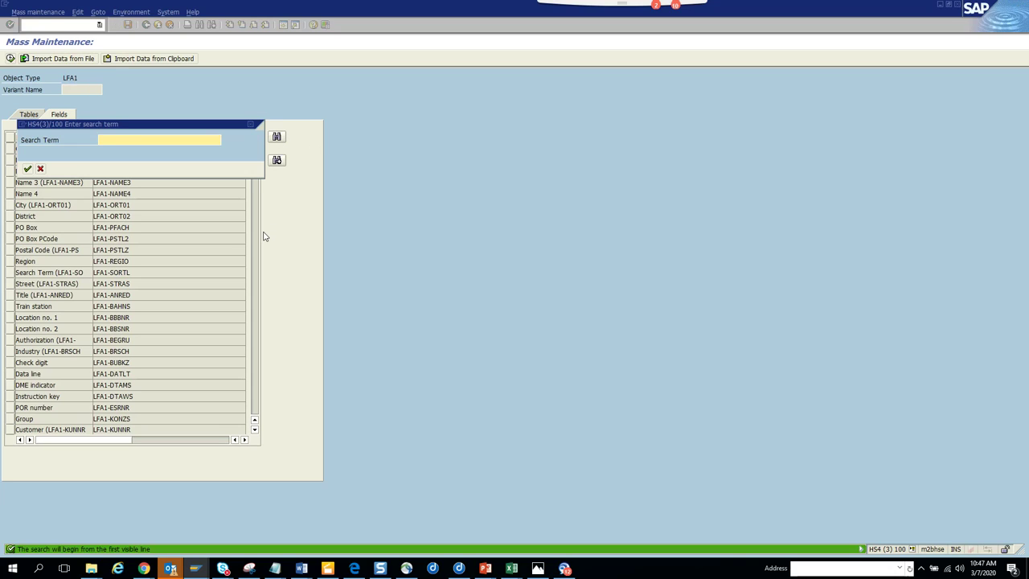
text(payment)
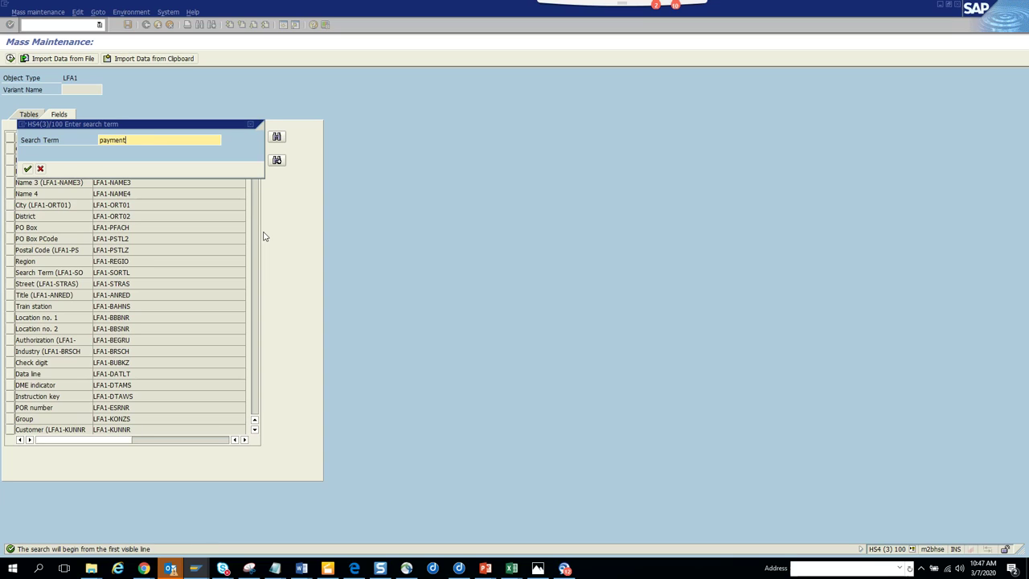
key(Return)
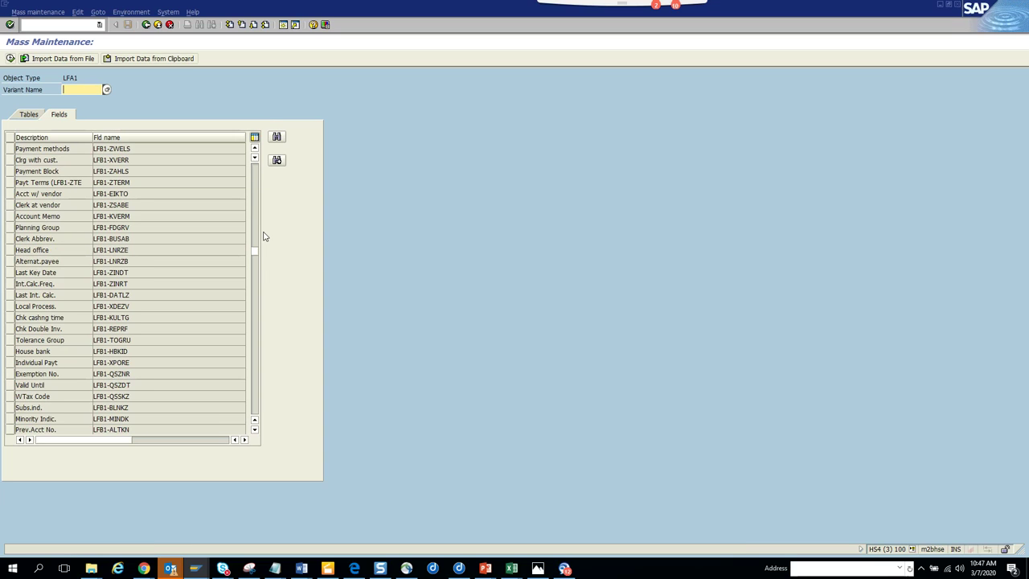
click(10, 172)
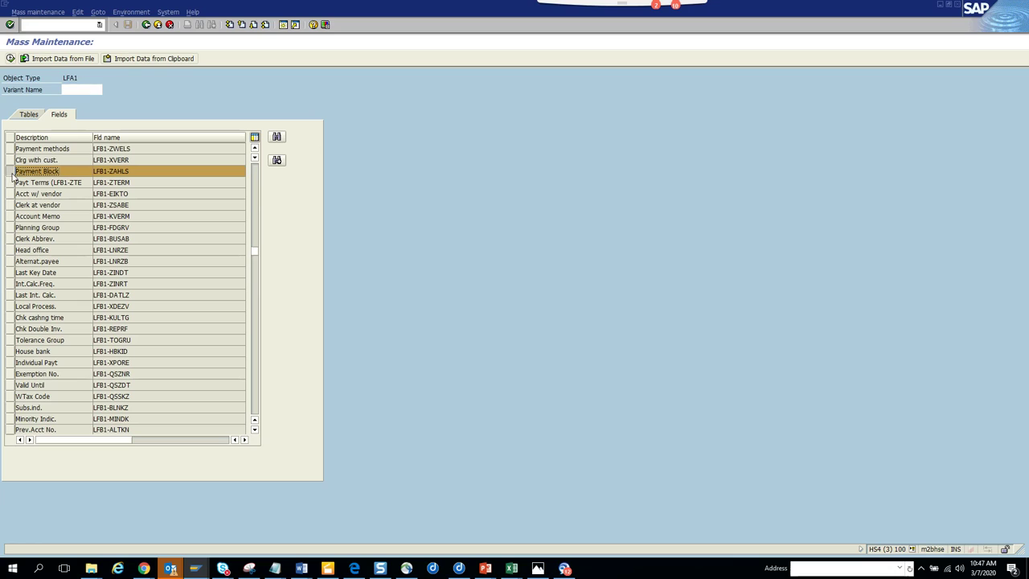
click(10, 59)
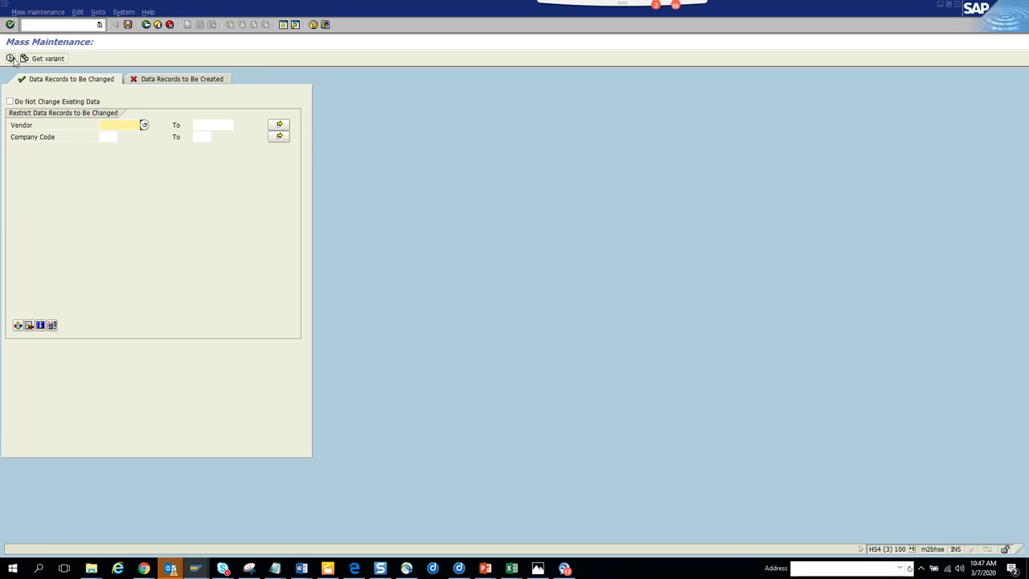
Restrict the records to the copied vendor numbers and load them for mass maintenance of the payment block
click(279, 125)
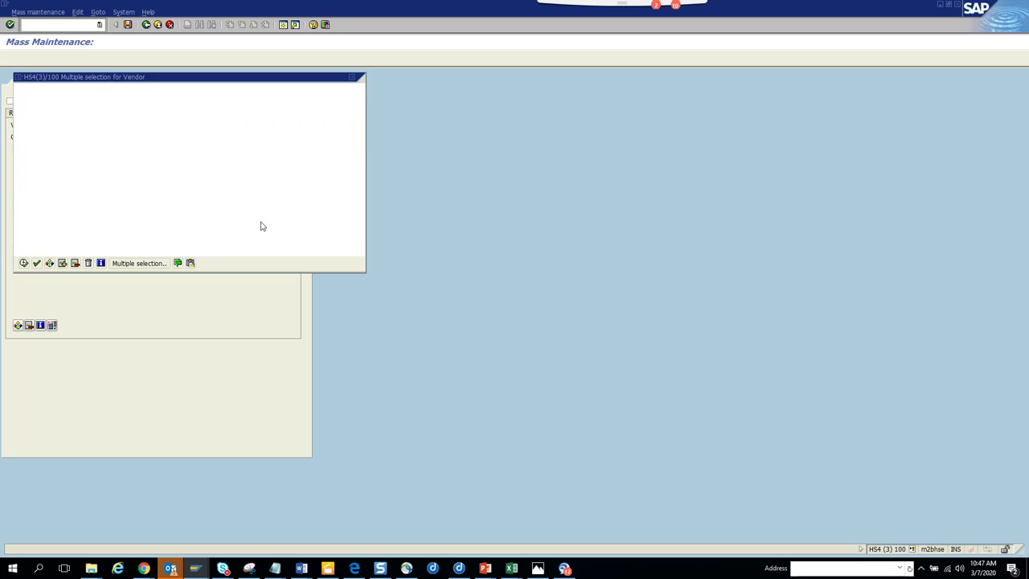
click(190, 263)
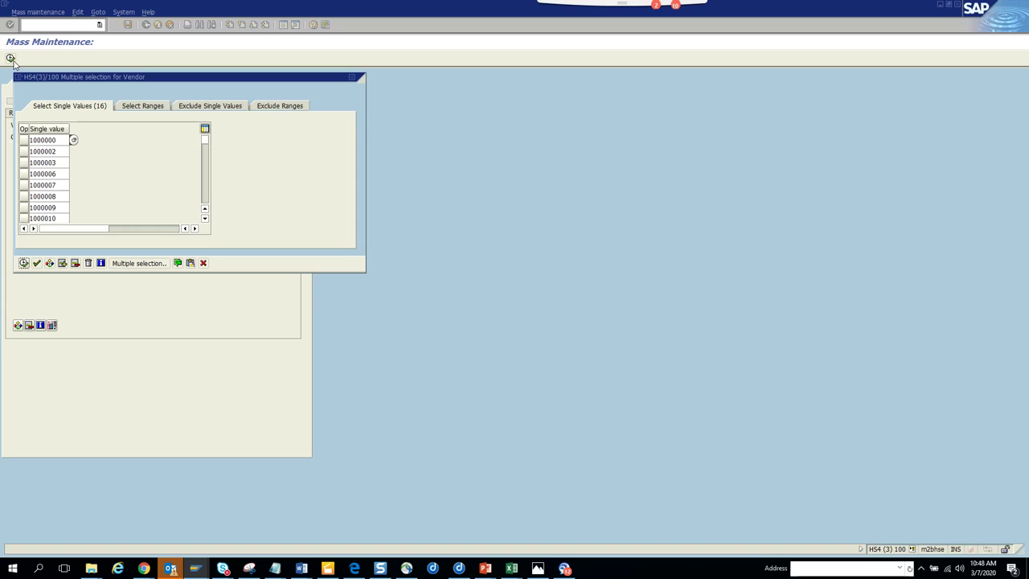
click(36, 263)
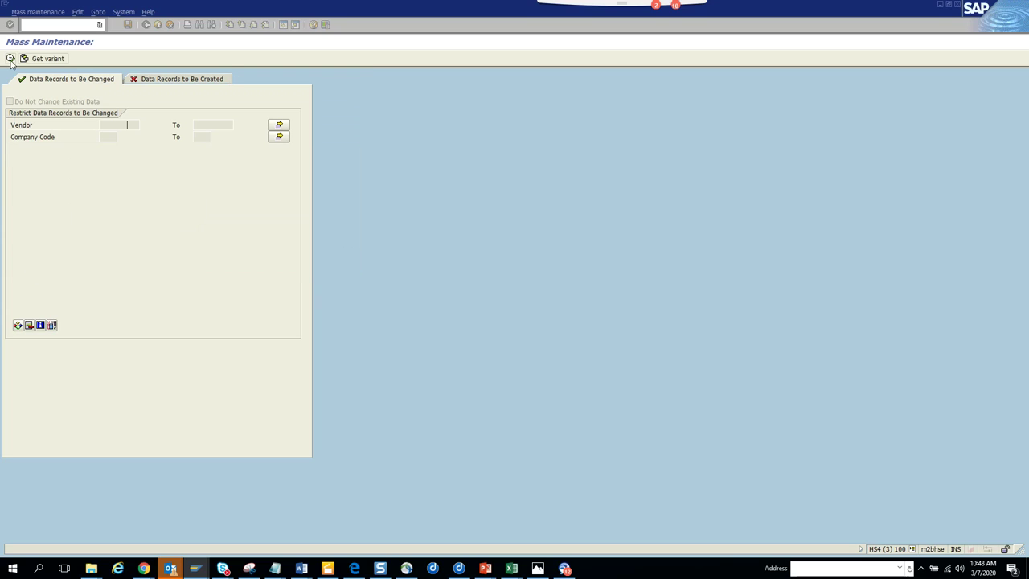
click(11, 59)
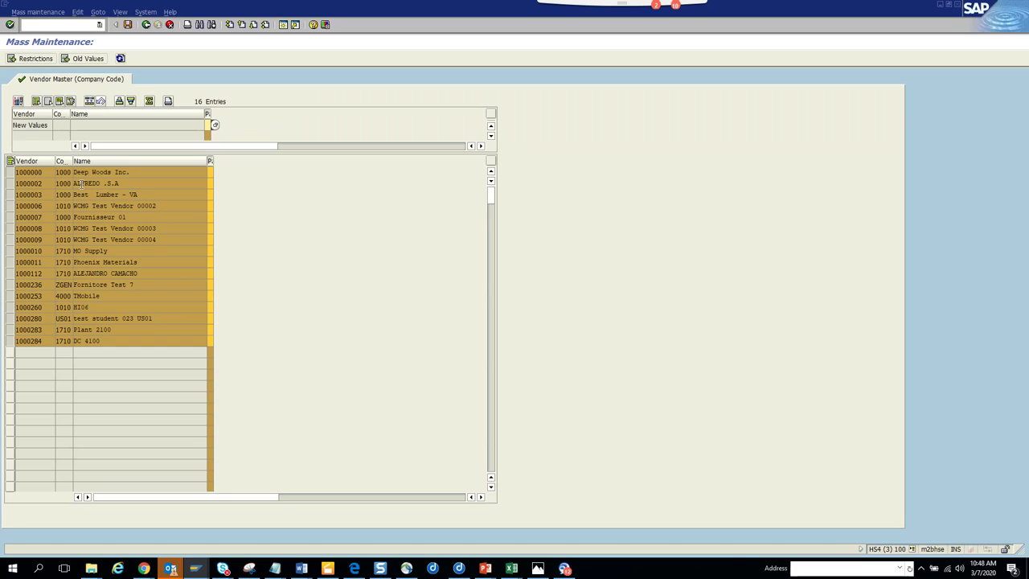
Set the new payment block value A (Blocked for payment) for all listed vendors and save the mass change
click(214, 127)
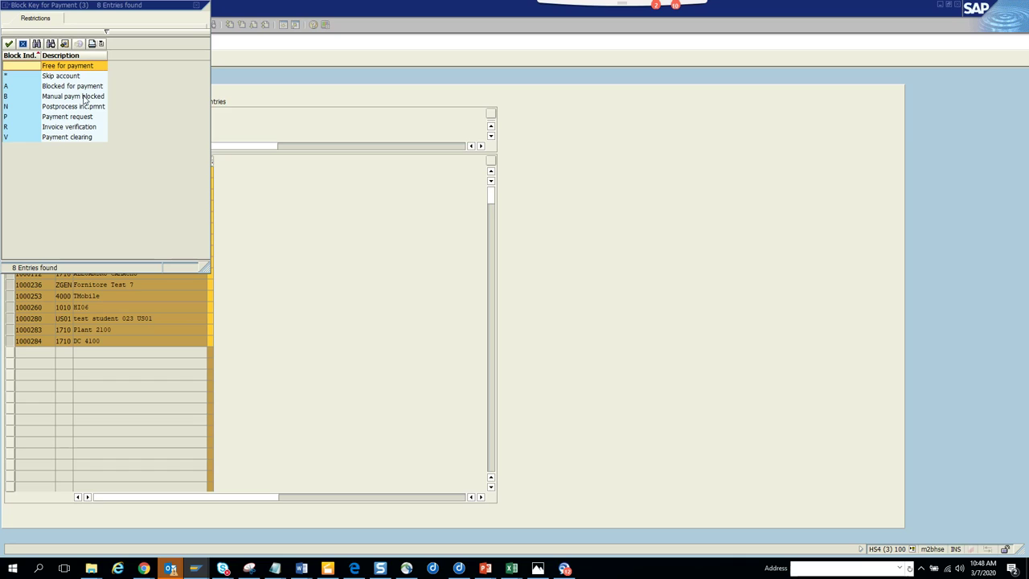
double_click(84, 90)
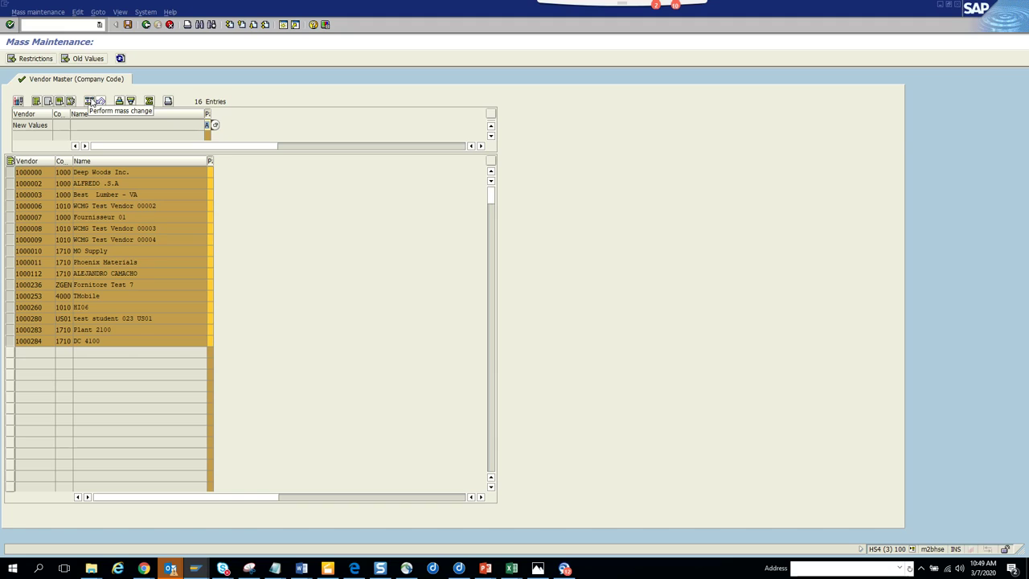
click(214, 125)
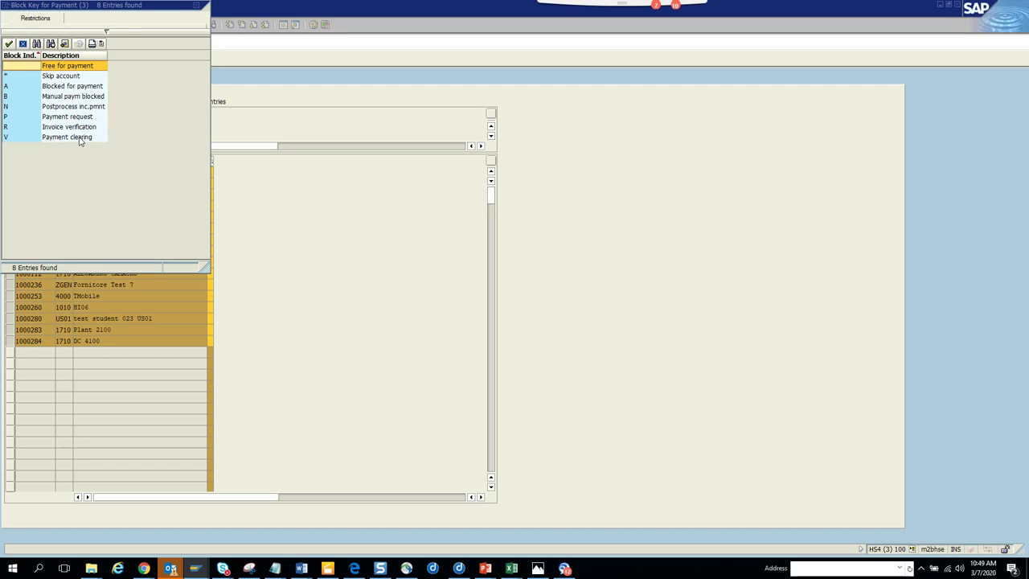
double_click(77, 86)
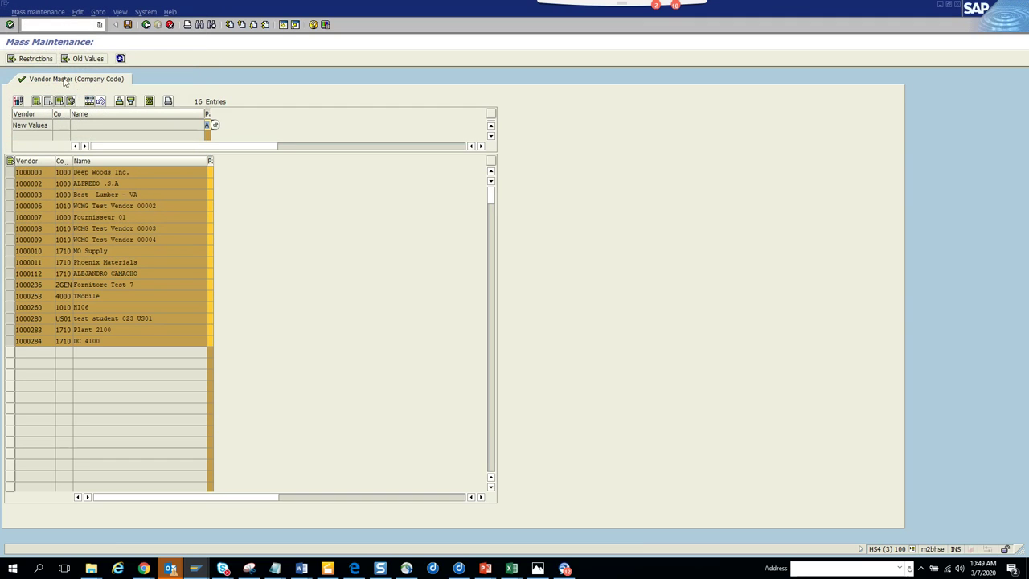
click(90, 101)
click(127, 25)
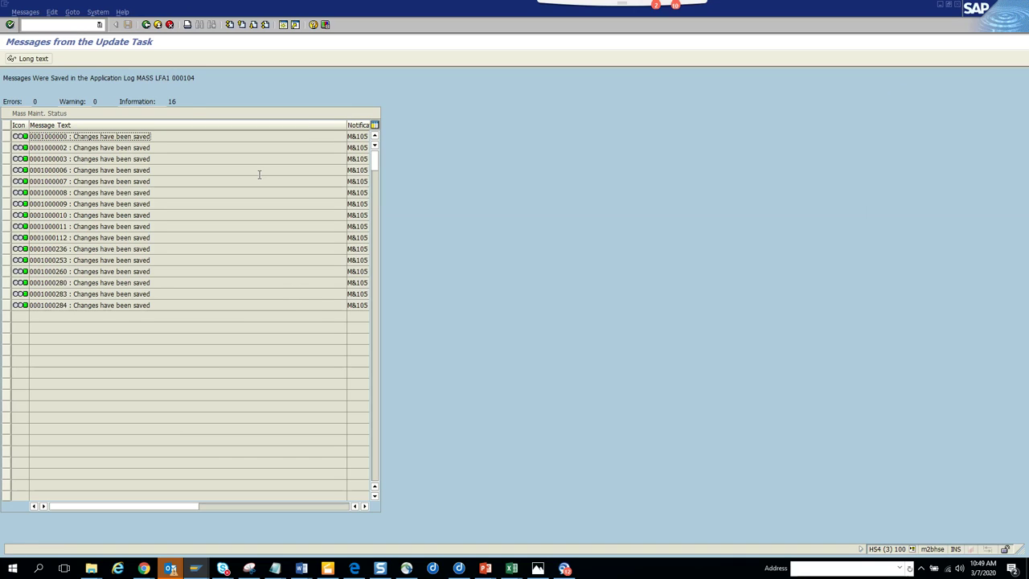
Refresh the LFB1 list in the Data Browser to check the vendors' payment block, then return to the update messages
key(alt+Tab)
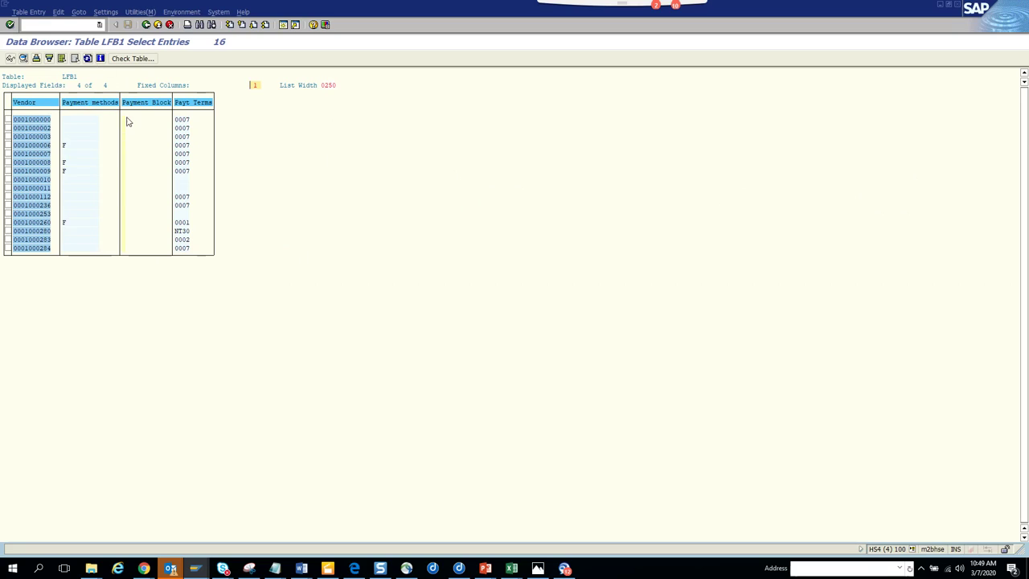
click(87, 60)
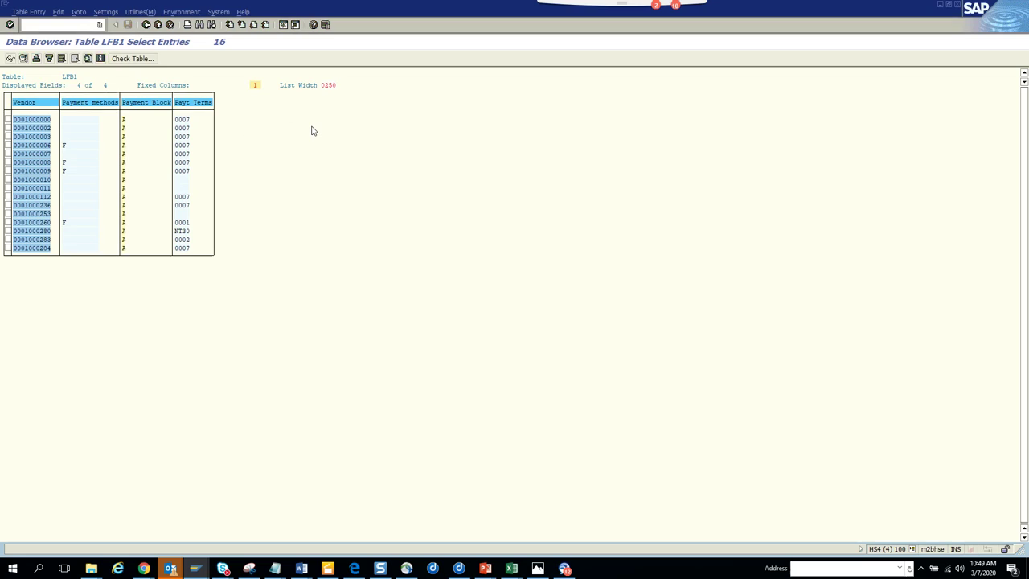
key(alt+Tab)
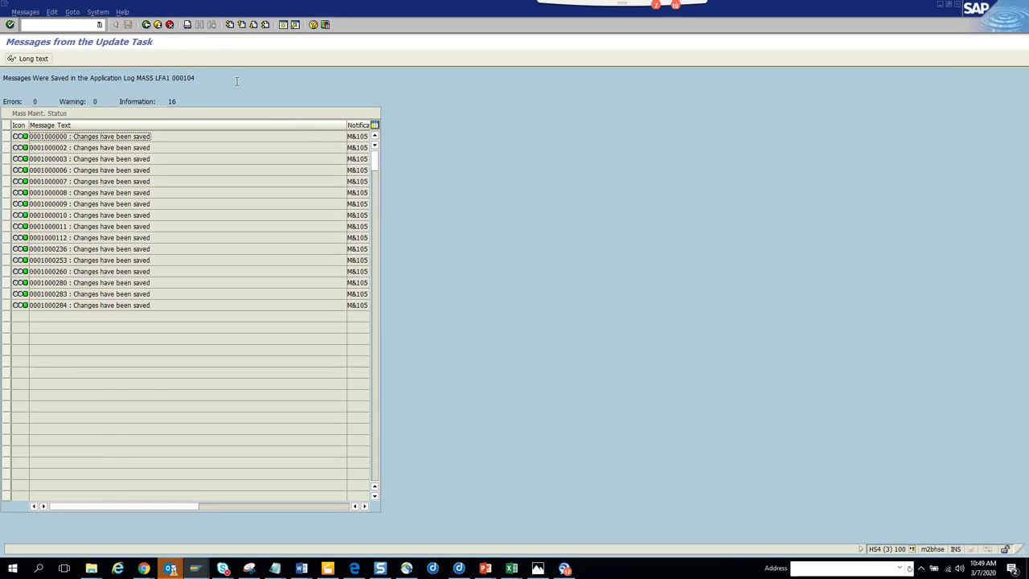
Leave the LFB1 list in the Data Browser and open the selection screen of table LFM1
click(145, 24)
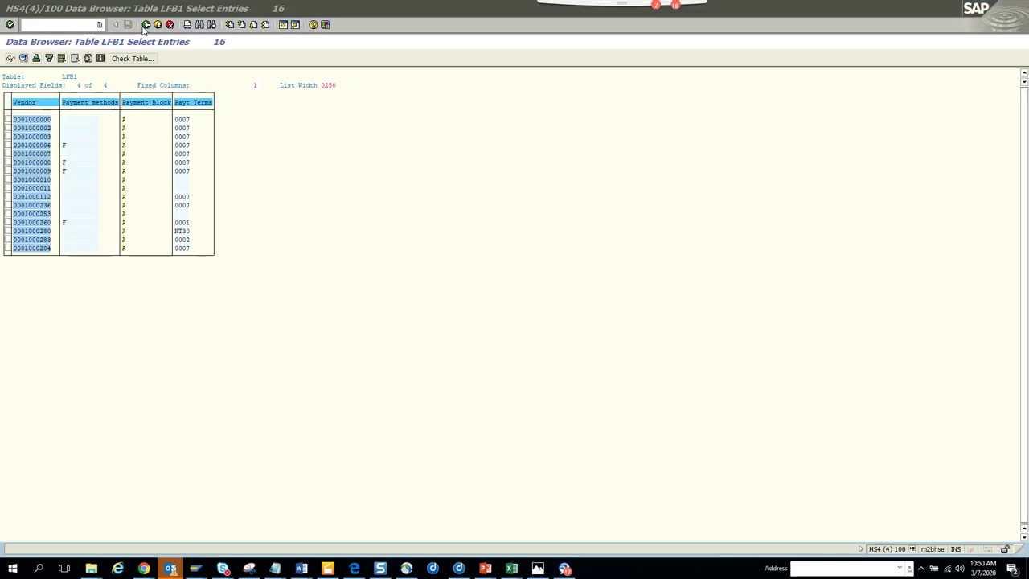
click(145, 25)
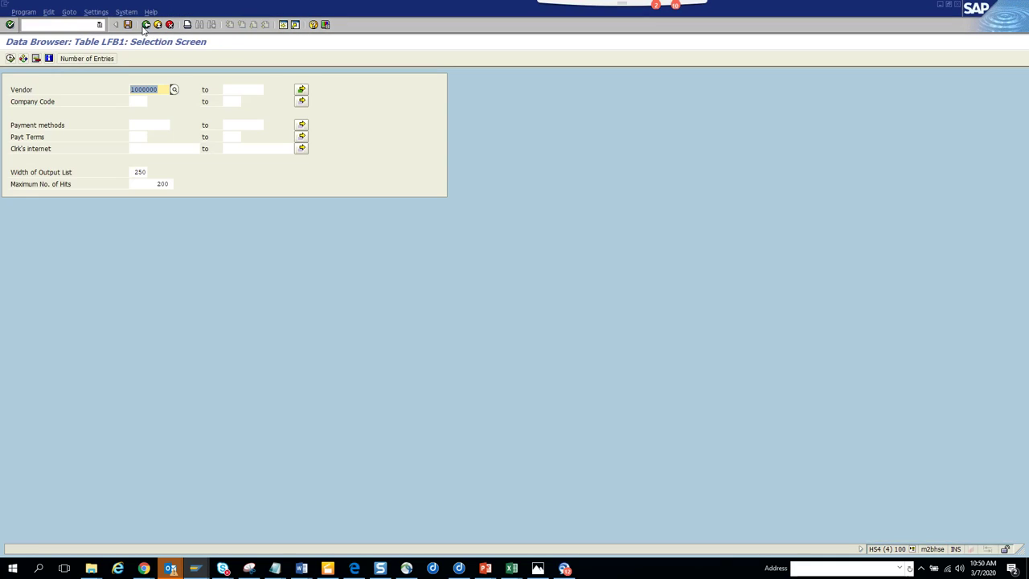
click(147, 25)
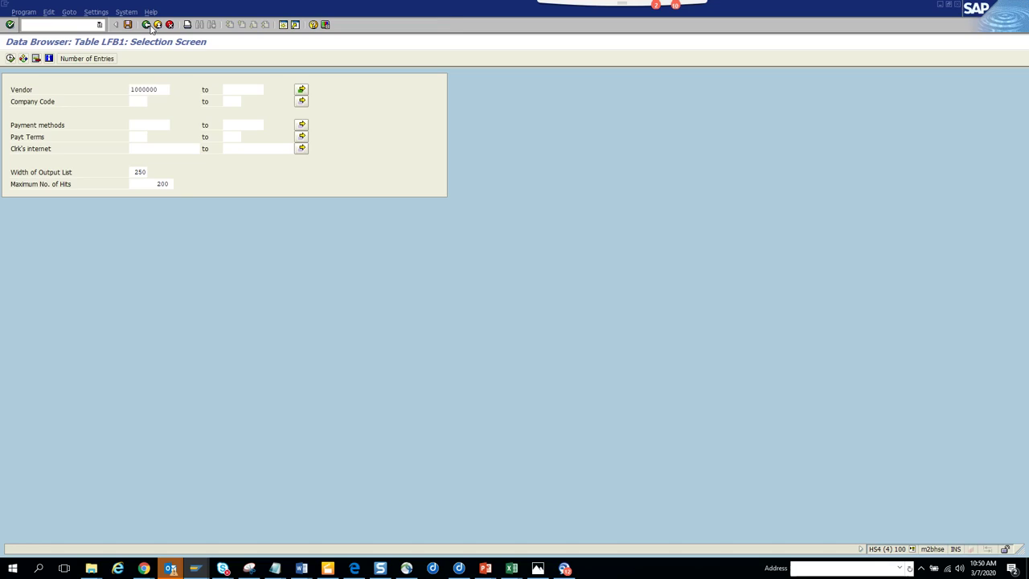
click(109, 101)
key(BackSpace)
key(BackSpace)
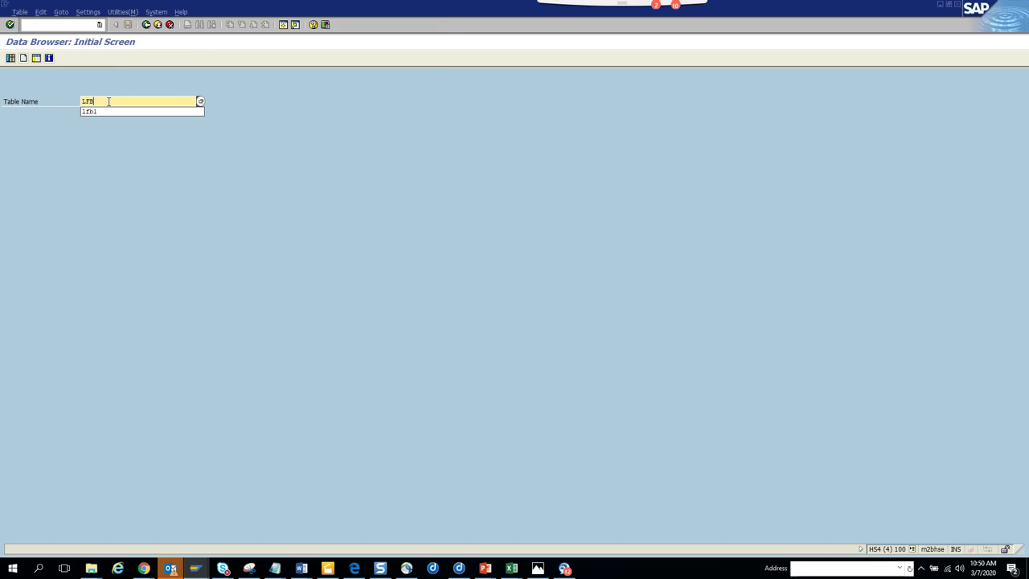
text(M1)
key(Return)
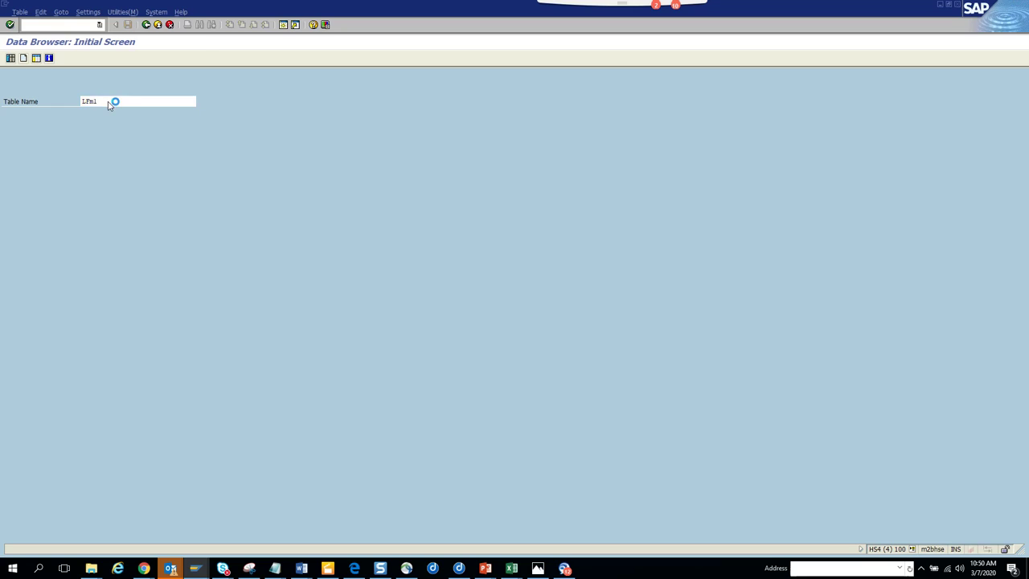
List the LFM1 entries for the copied vendor numbers and look through one entry's fields before returning to the list
click(302, 88)
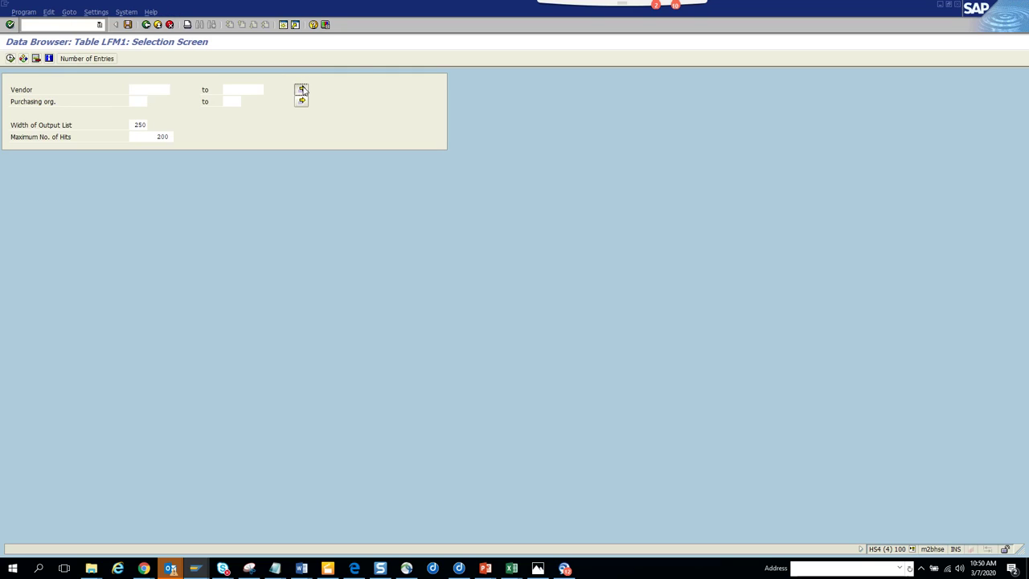
click(179, 263)
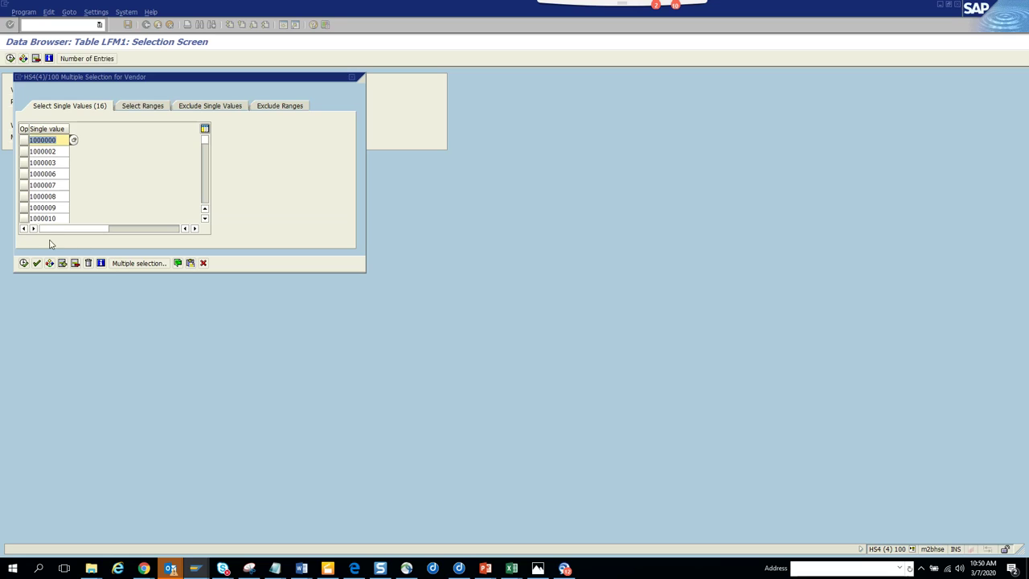
click(24, 263)
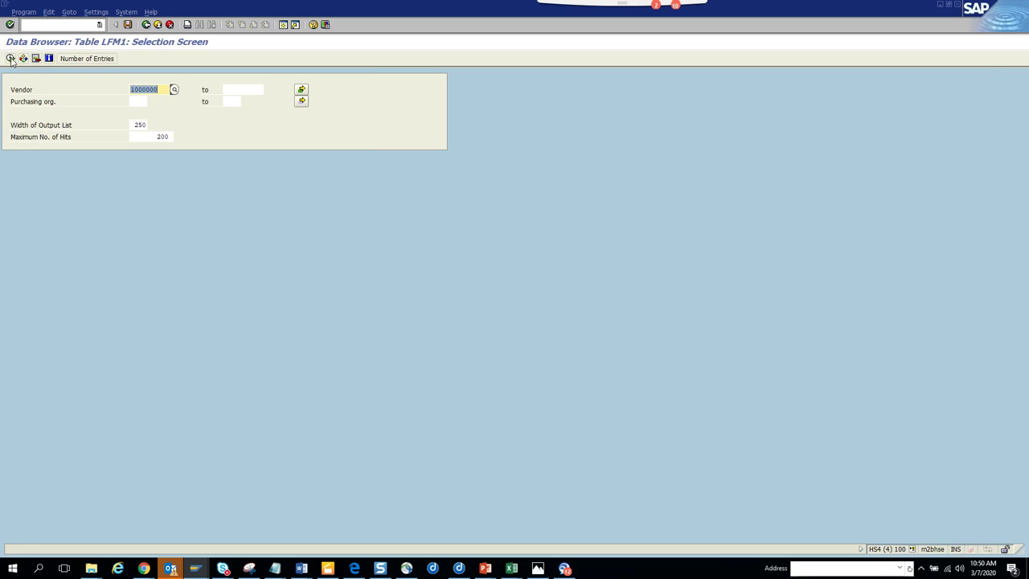
click(11, 59)
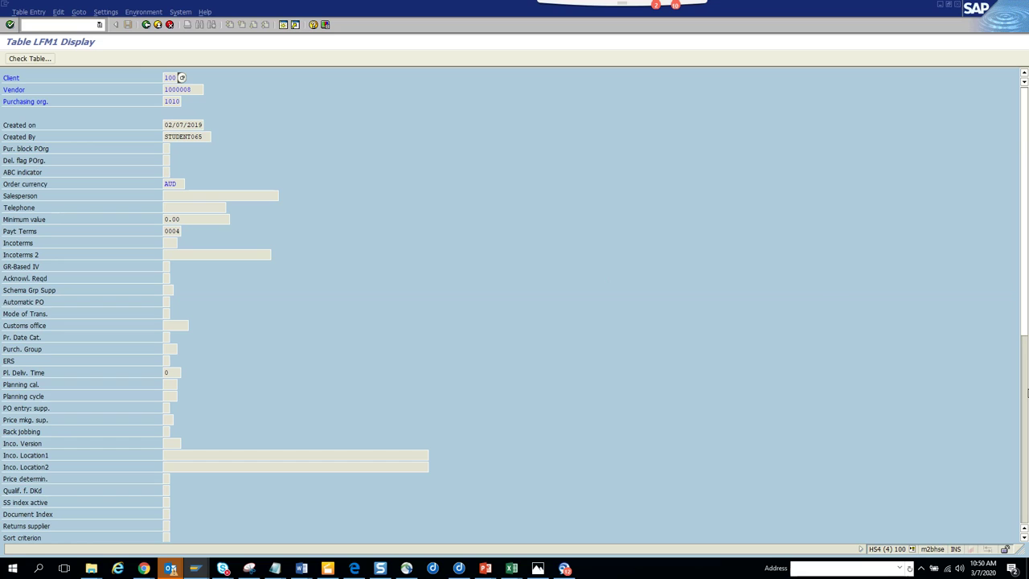
drag(1025, 307, 1025, 332)
click(146, 25)
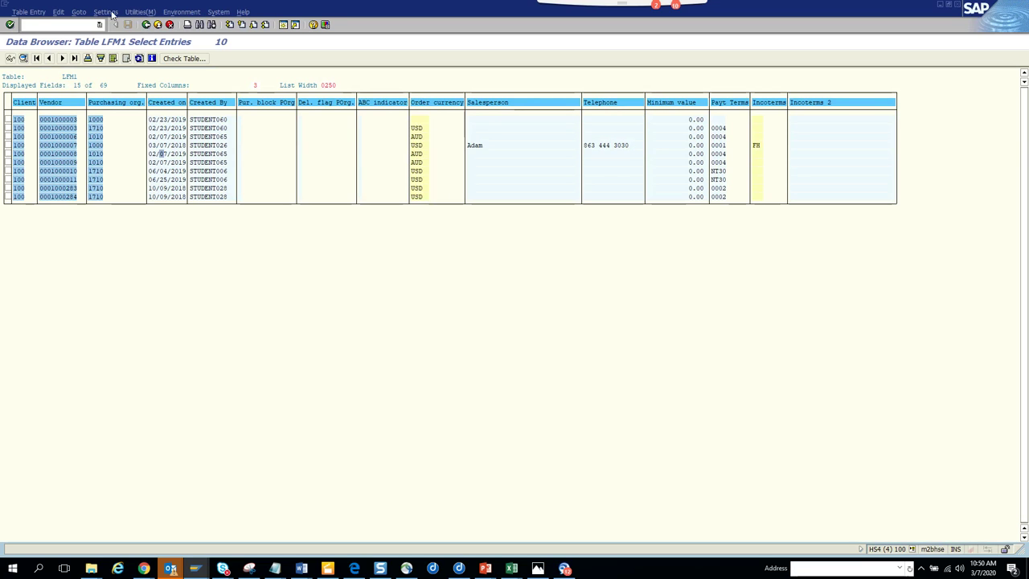
Clear the column selection for the LFM1 list and choose only Vendor (LIFNR) and Purch. block for purchasing organization (SPERM)
click(107, 12)
mouse_move(197, 25)
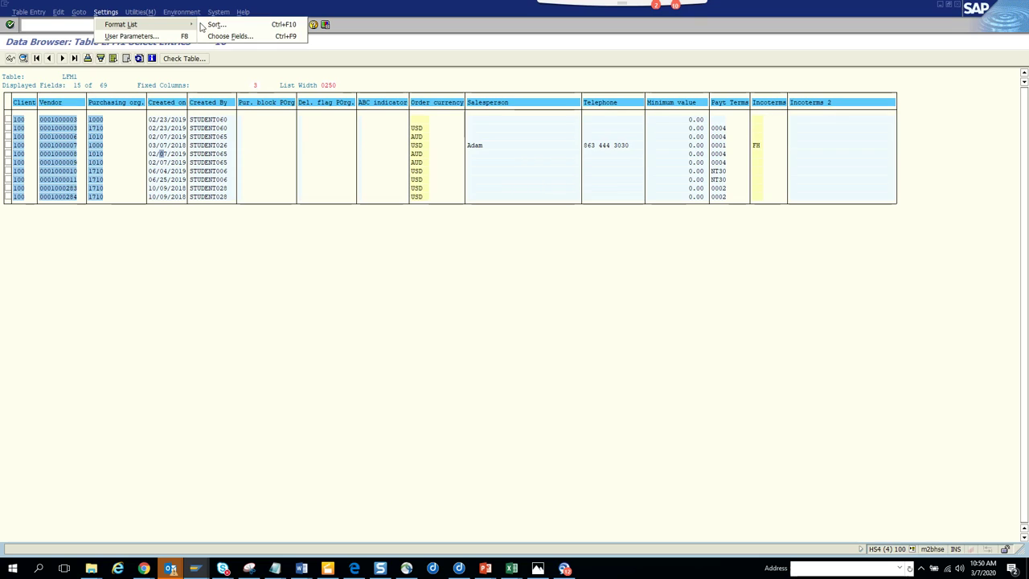
click(229, 36)
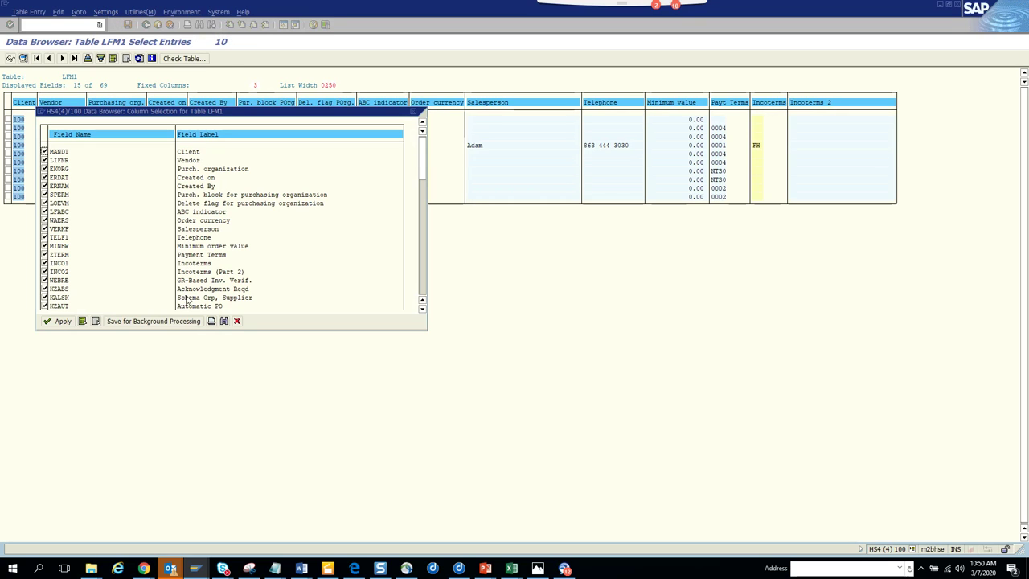
click(95, 321)
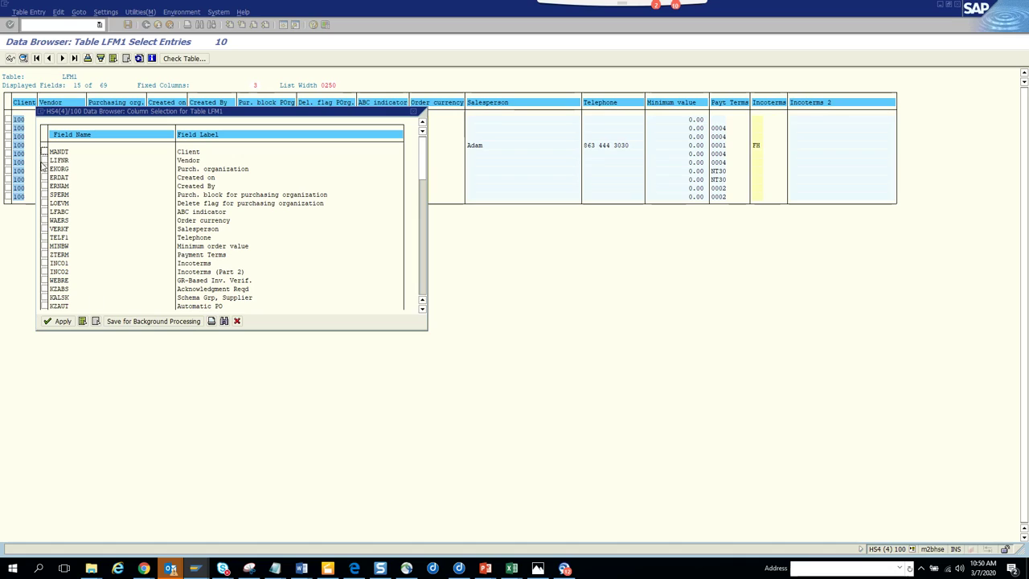
click(44, 160)
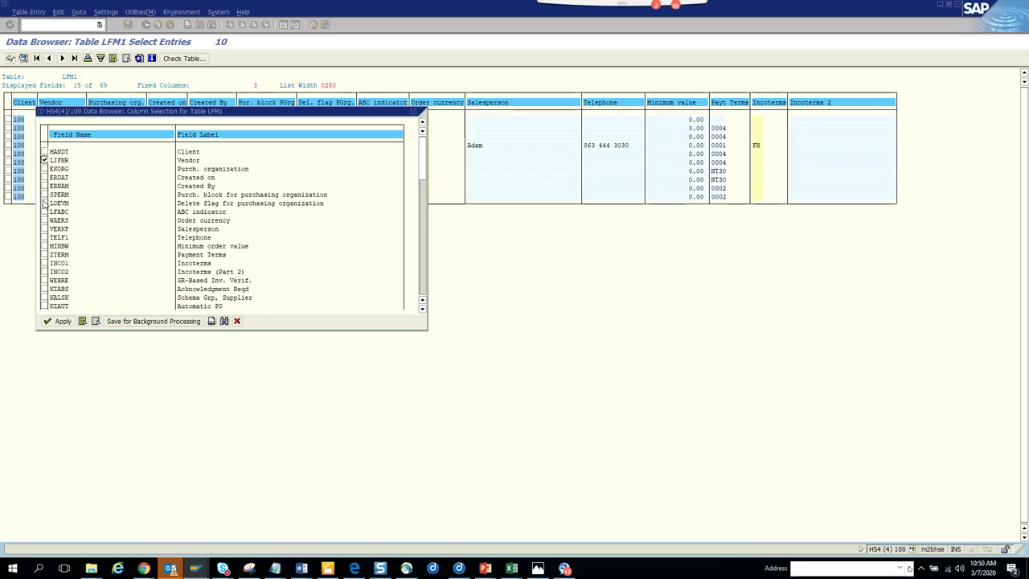
click(44, 194)
Find eval in the column selection, add the Eval. receipt sett. (XERSY) column and apply the selection to the LFM1 list
click(224, 320)
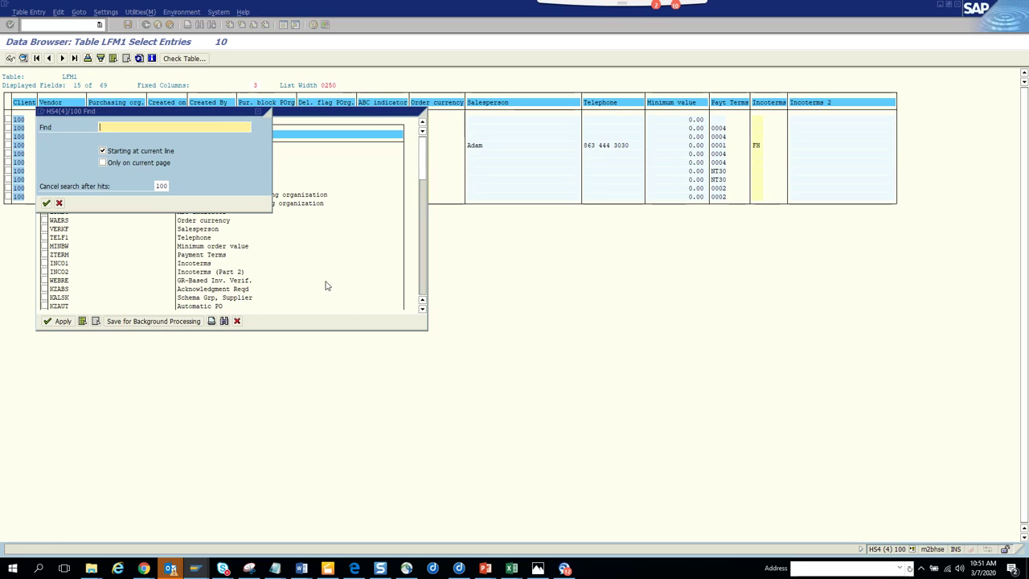
text(eval)
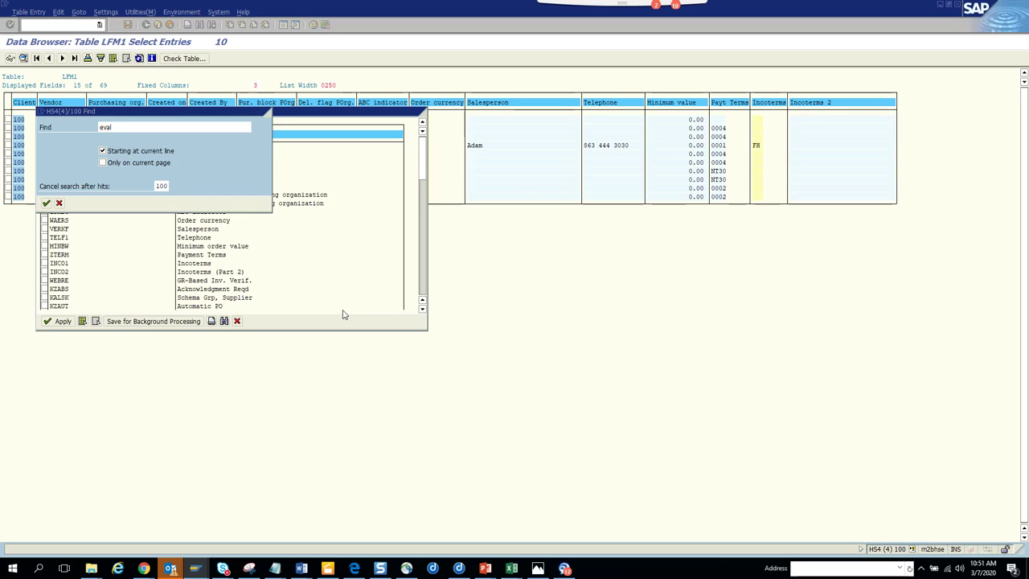
key(Return)
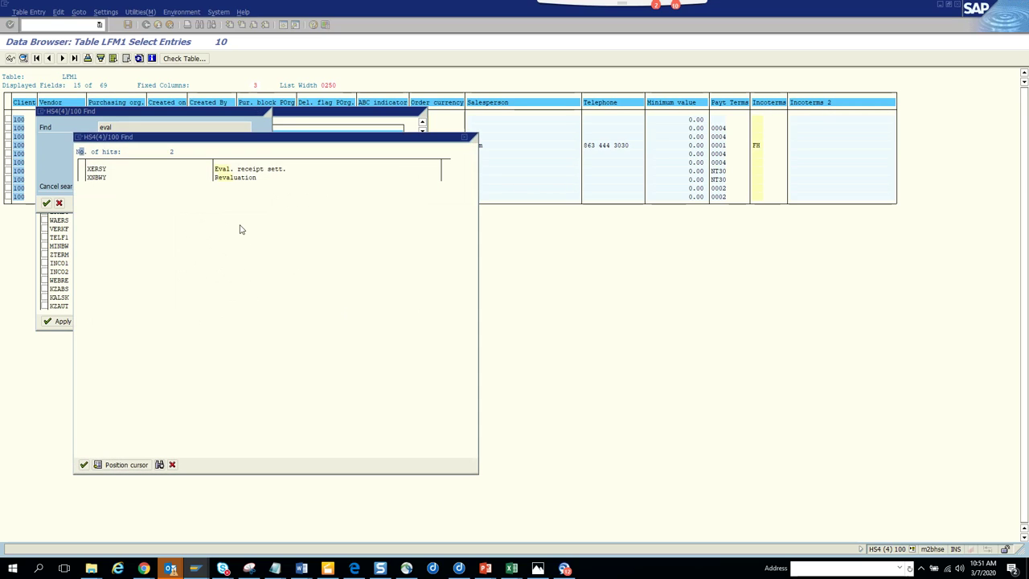
double_click(257, 169)
click(45, 151)
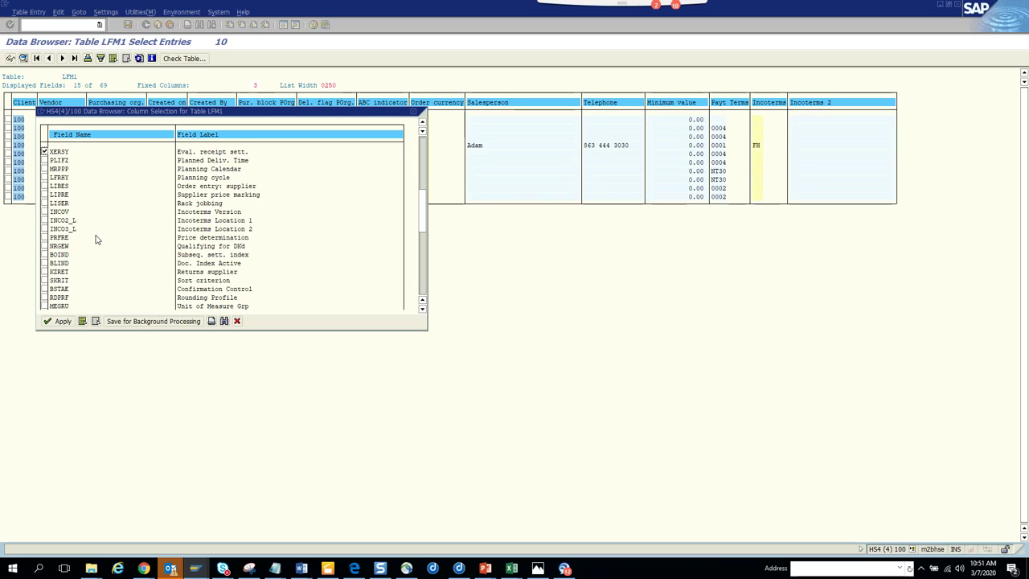
click(62, 321)
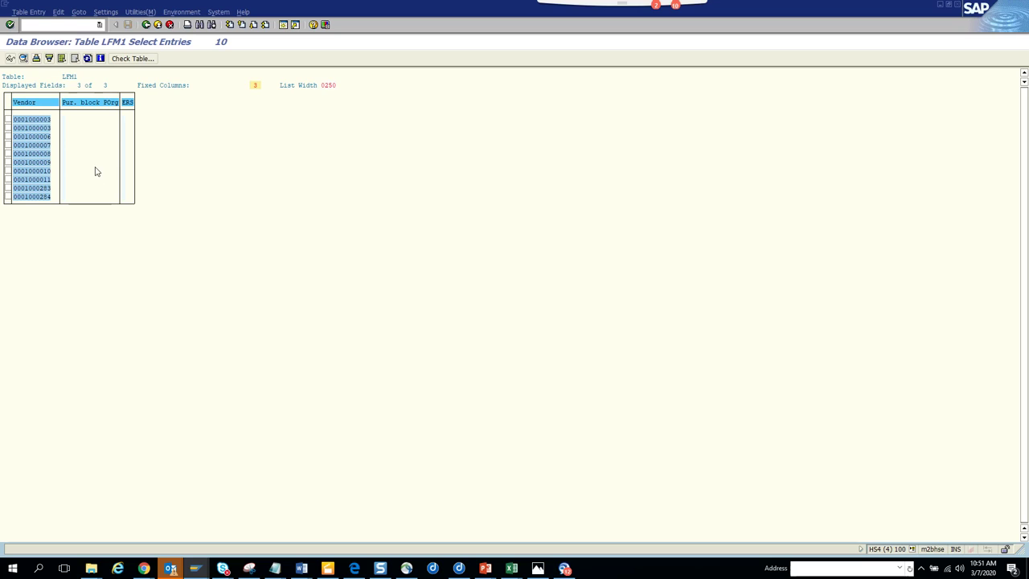
Leave the update messages of the company code change, restart XK99 and show the list of changeable vendor fields
key(ctrl+s)
click(58, 25)
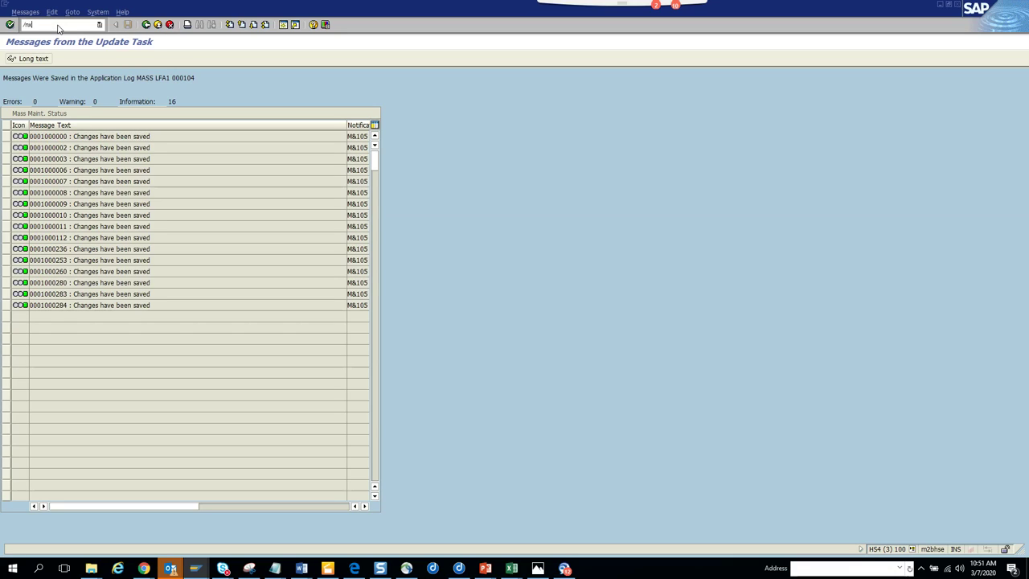
key(Return)
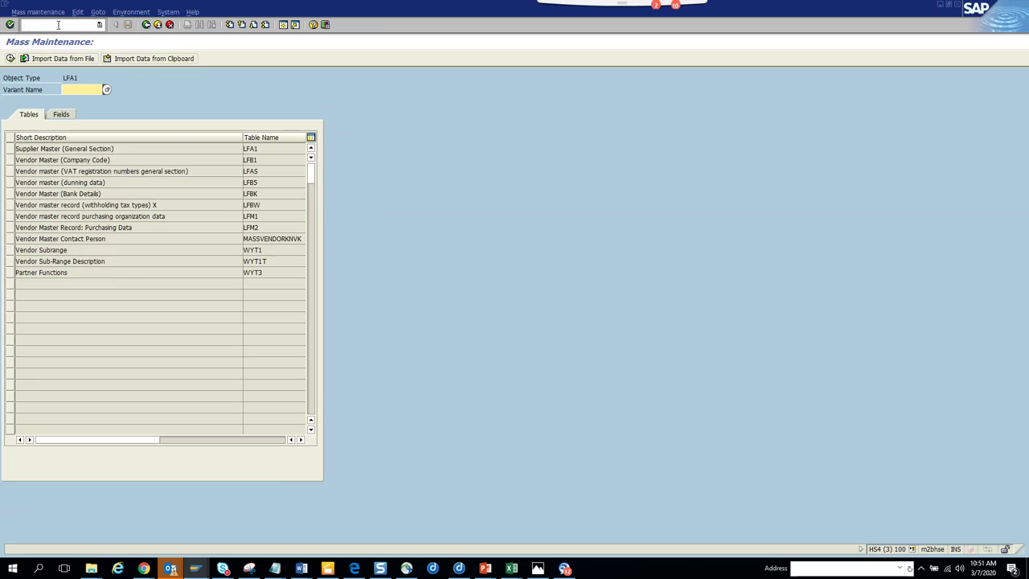
click(61, 114)
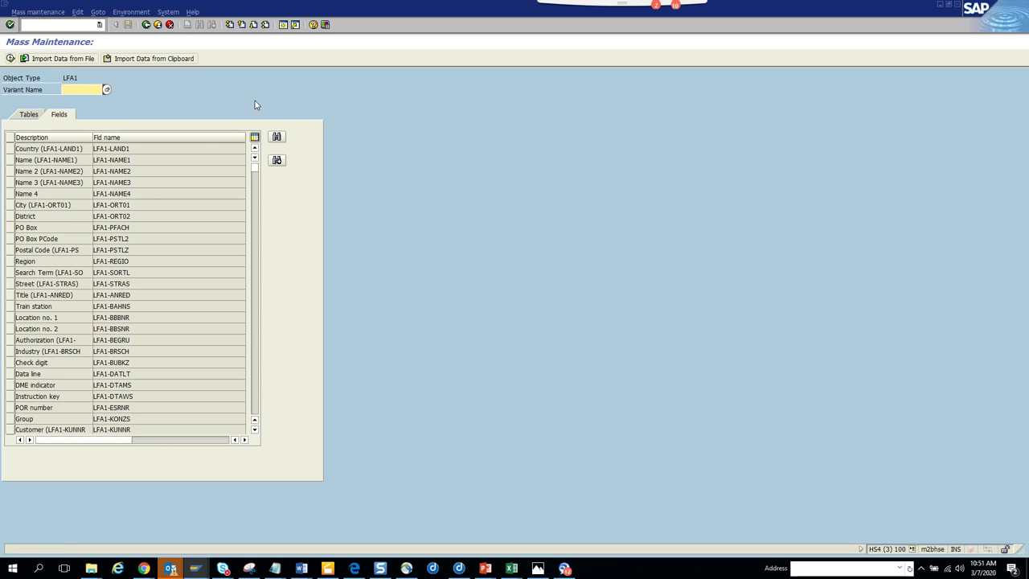
Search the field list for evalu, continue through the matches and return to the beginning of the list
click(276, 136)
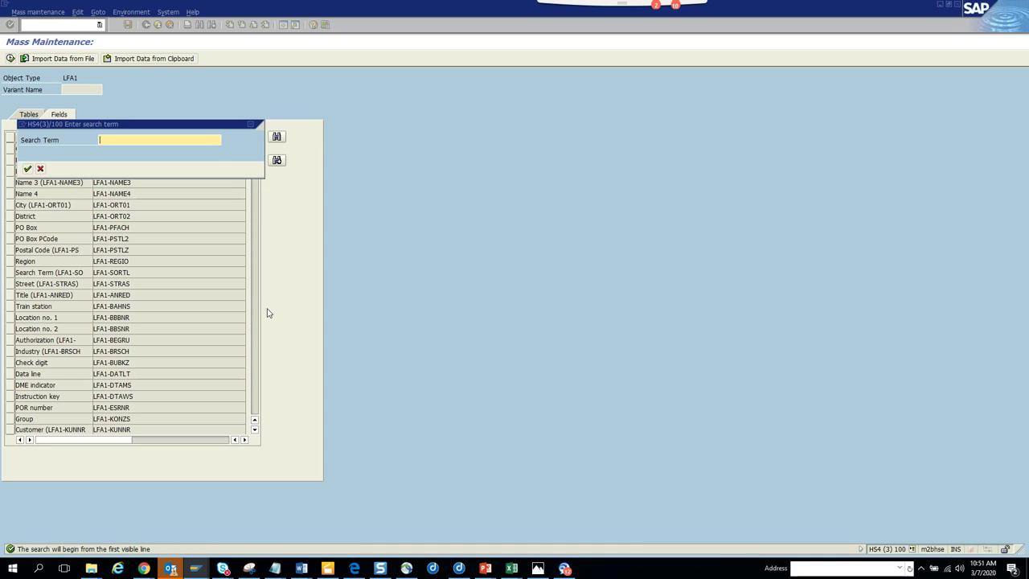
key(Return)
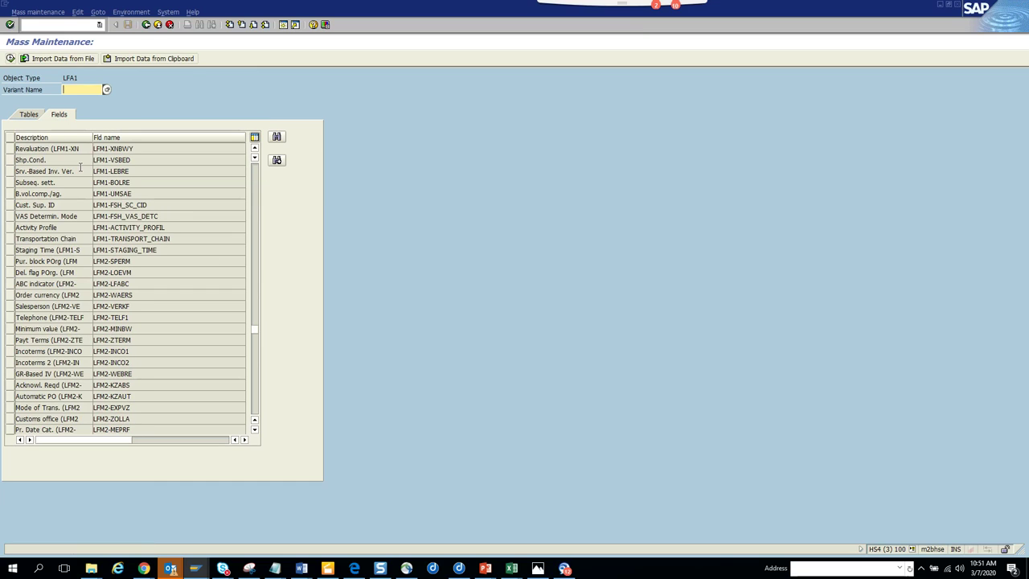
click(276, 161)
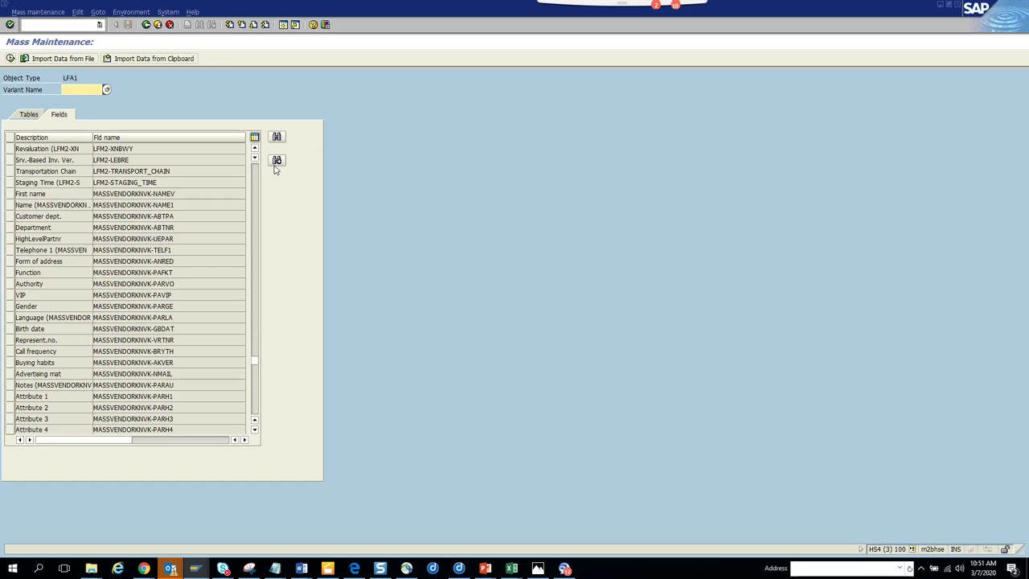
click(277, 162)
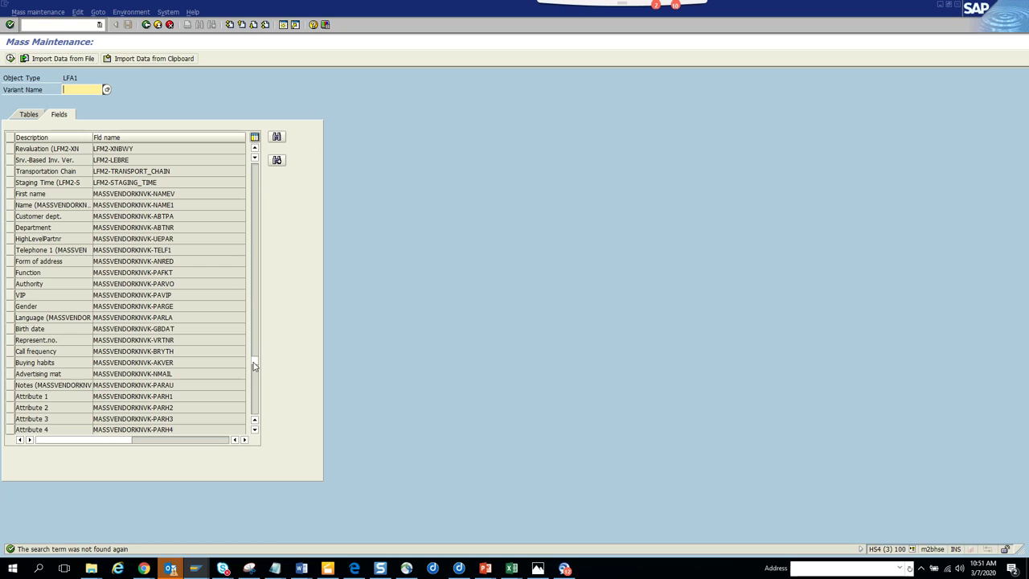
drag(254, 360, 254, 165)
Check the column name in the LFM1 list, then find and select the ERS (LFM1-XERSY) field for mass maintenance
click(275, 137)
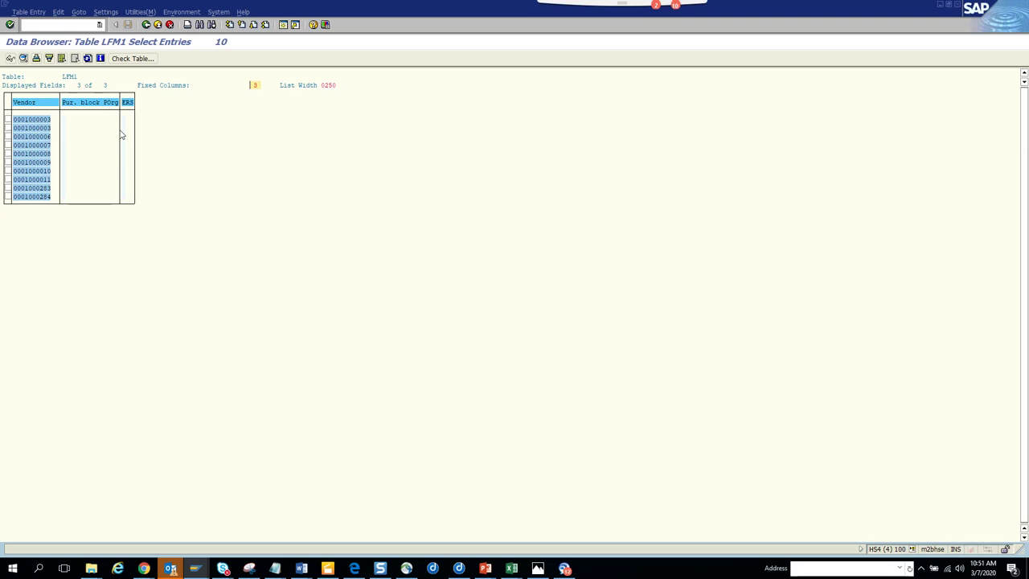
key(alt+Tab)
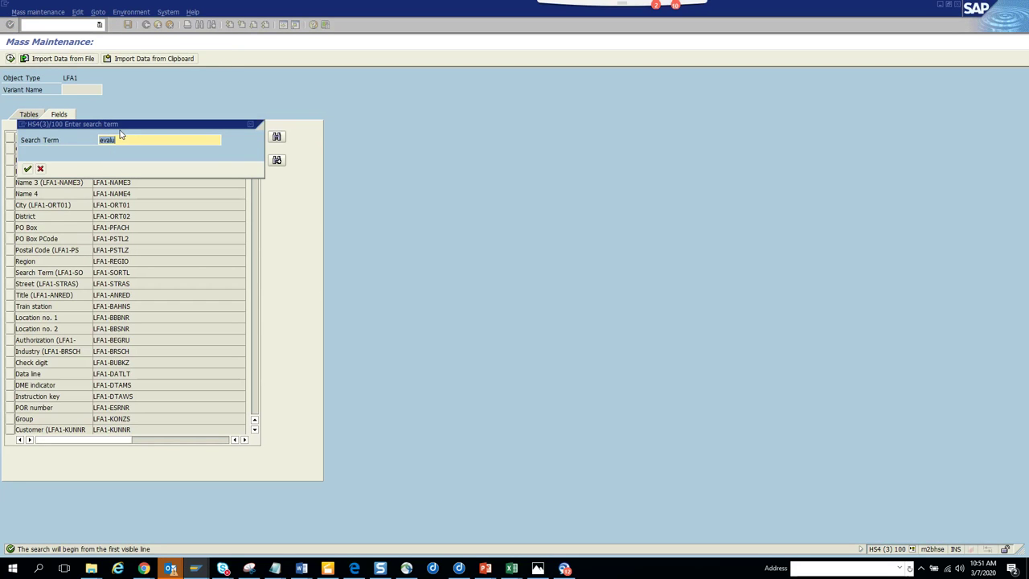
text(nat)
key(Return)
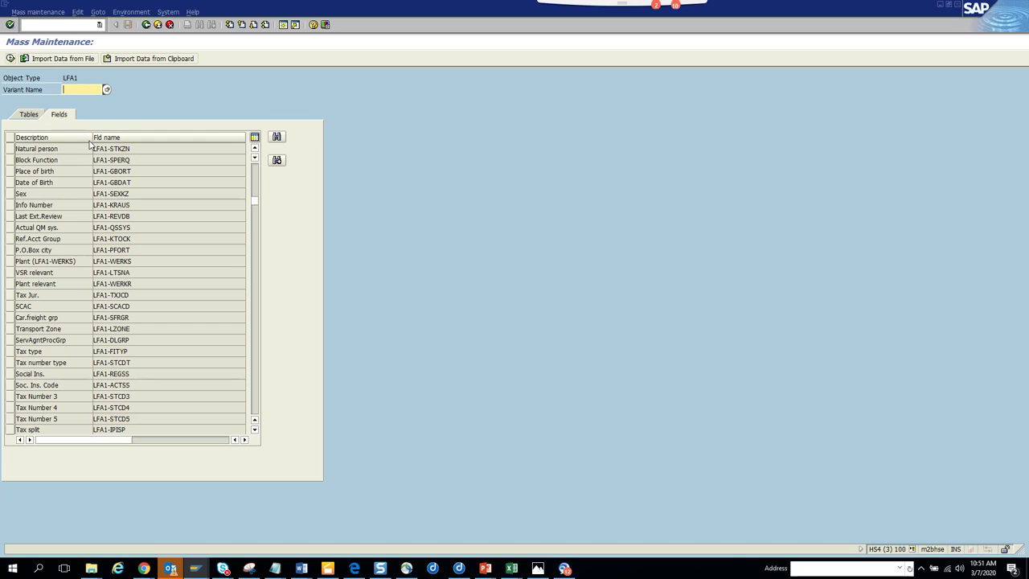
click(277, 160)
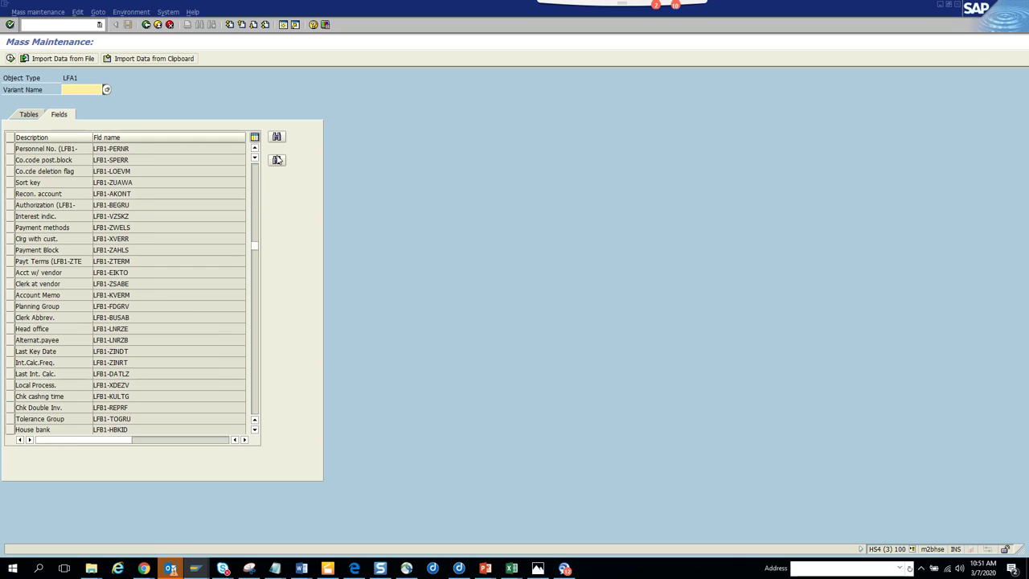
click(276, 160)
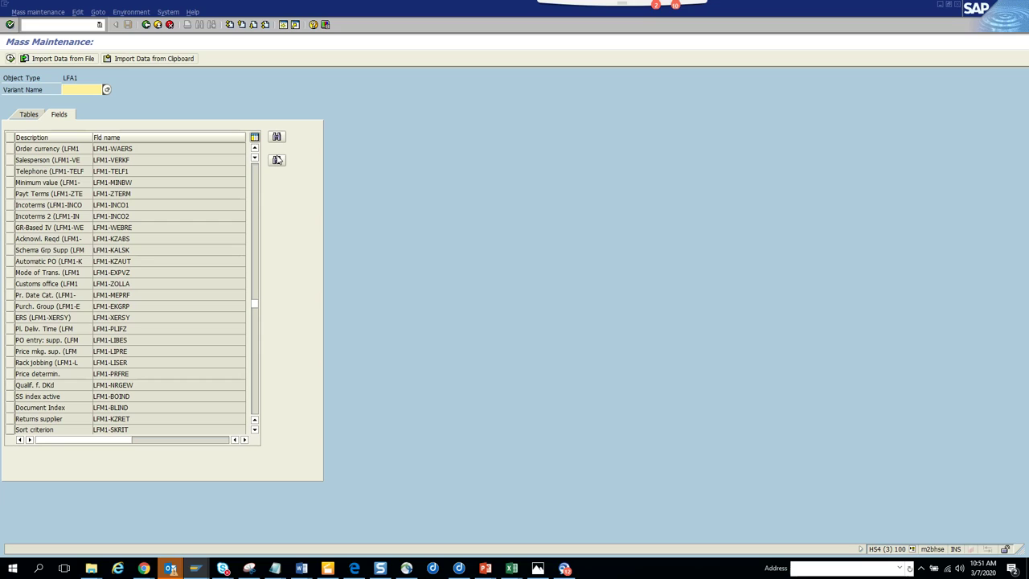
click(276, 160)
click(277, 160)
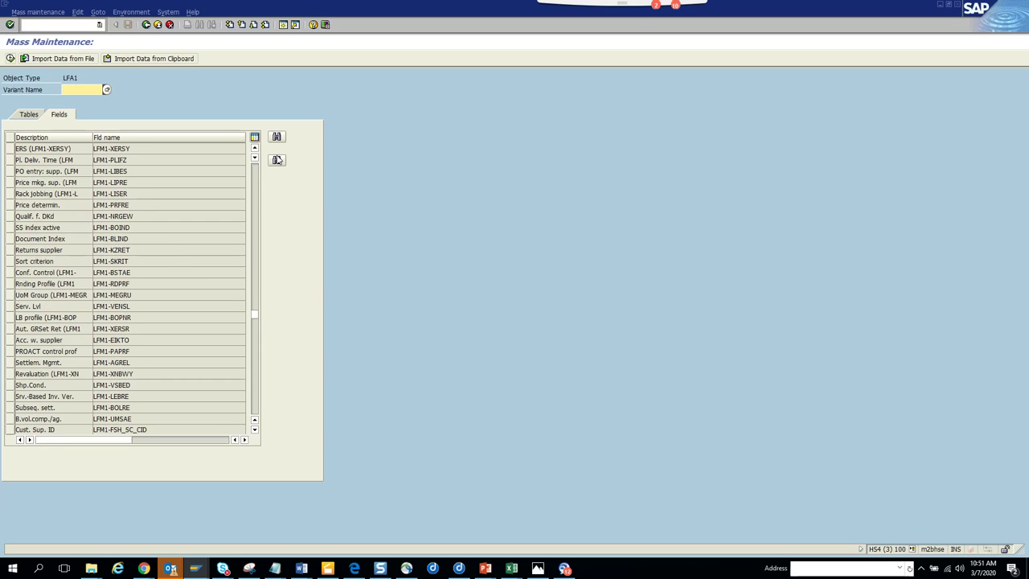
click(12, 151)
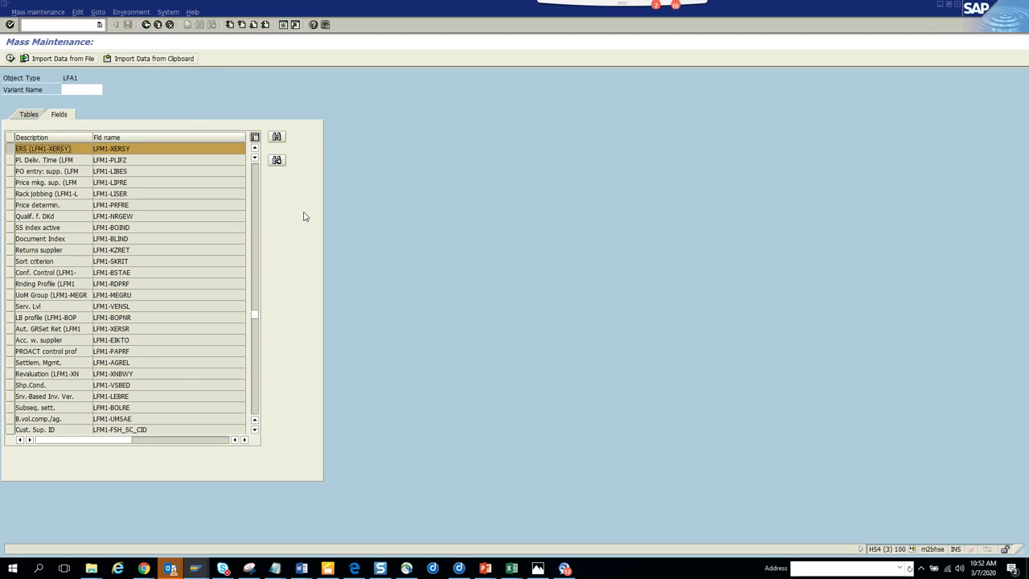
Restrict the records to be changed to the copied vendor numbers and load their purchasing organization data
key(F8)
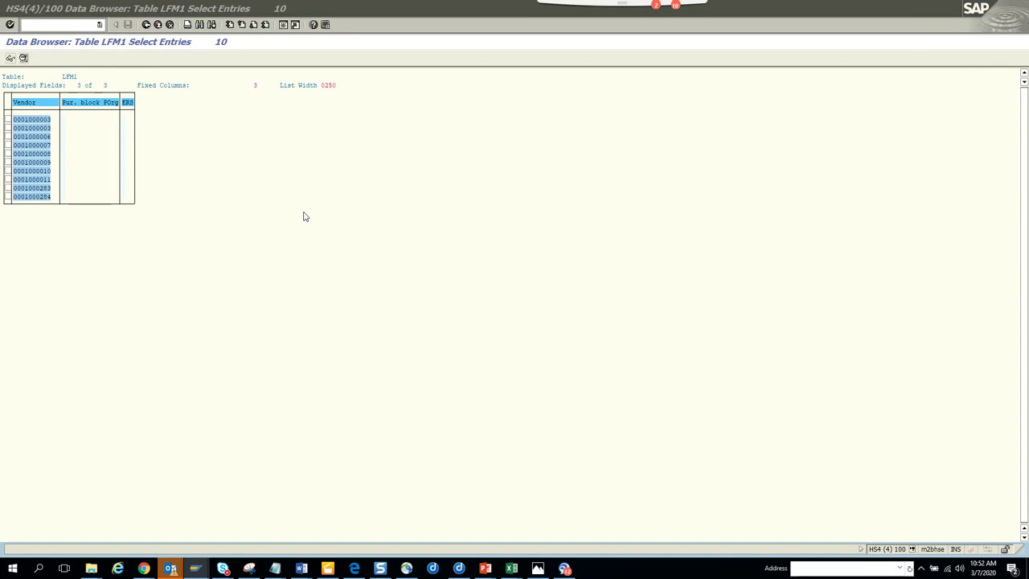
key(F3)
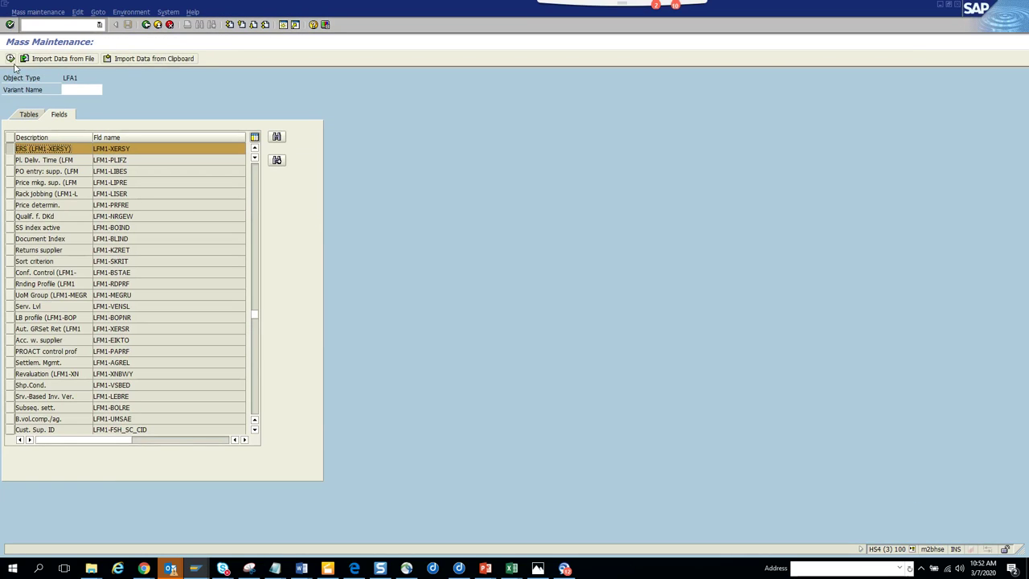
key(F8)
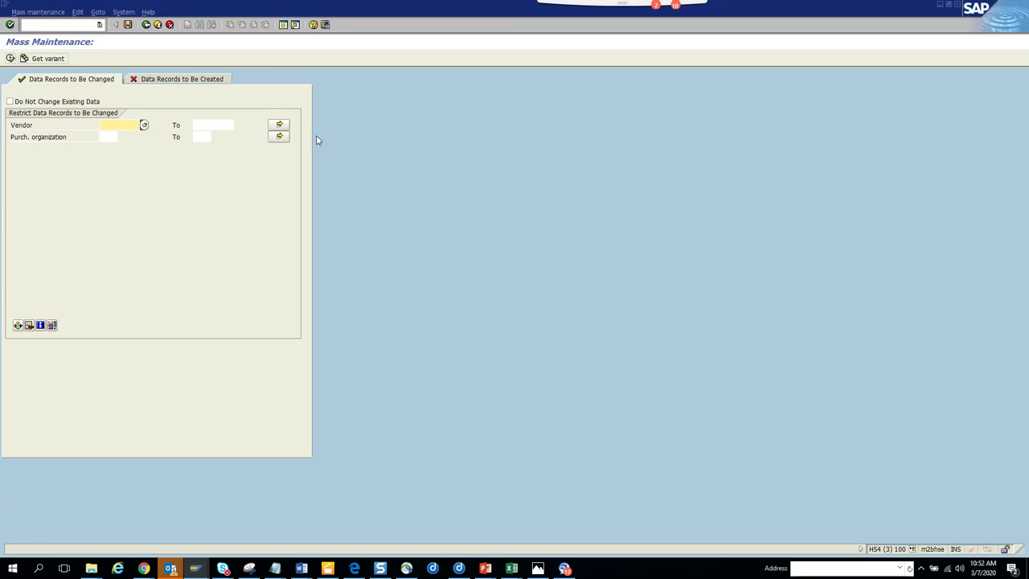
click(281, 125)
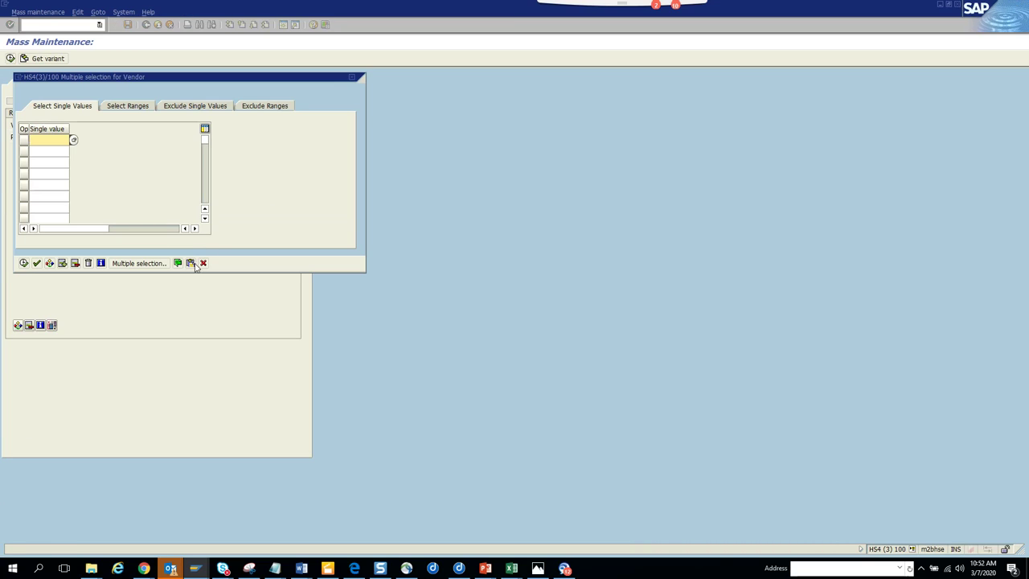
key(shift+F12)
click(23, 262)
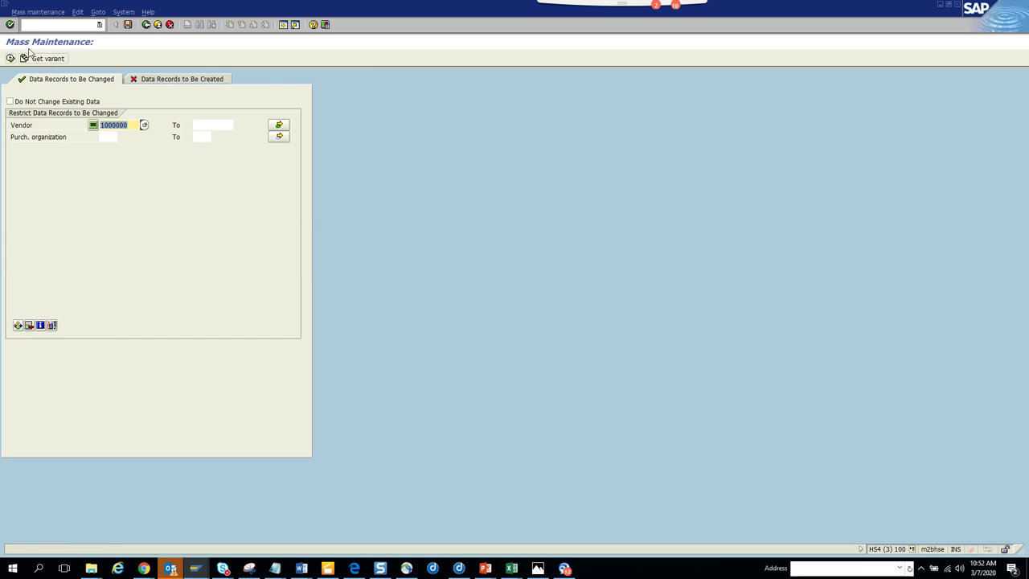
click(13, 59)
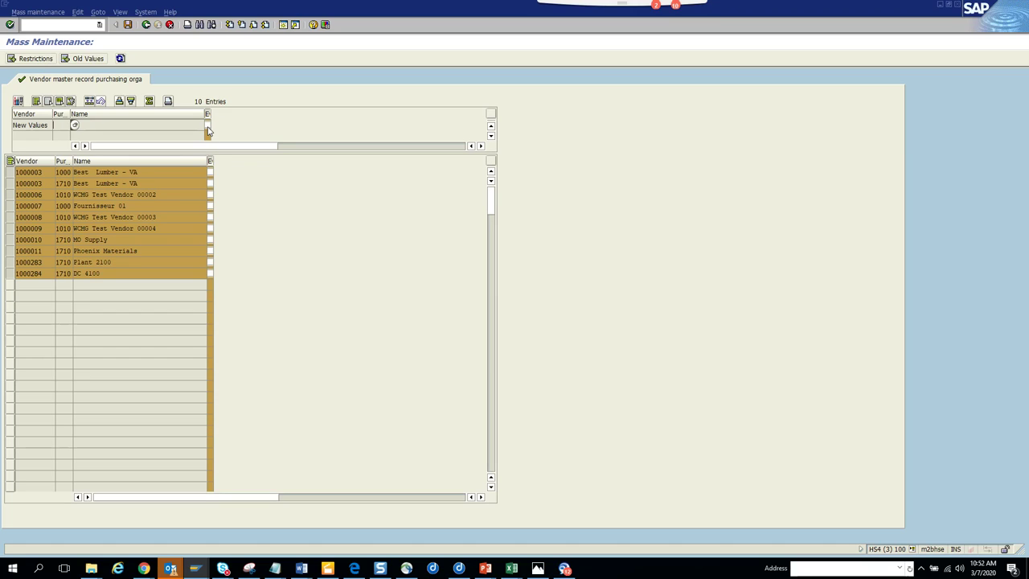
Activate the ERS indicator as the new value, transfer it to all loaded vendor records and save the changes
click(207, 126)
click(91, 102)
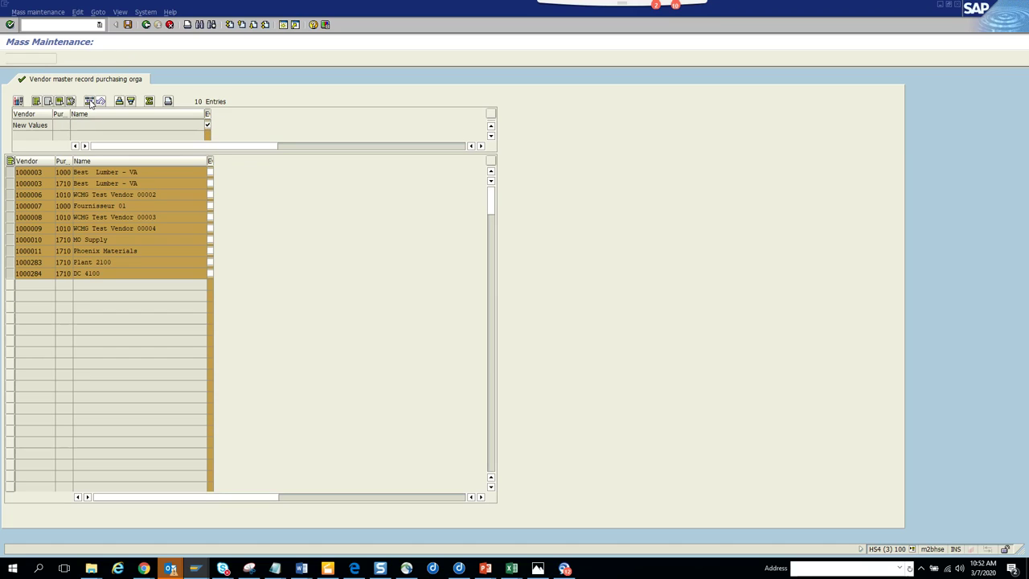
click(127, 24)
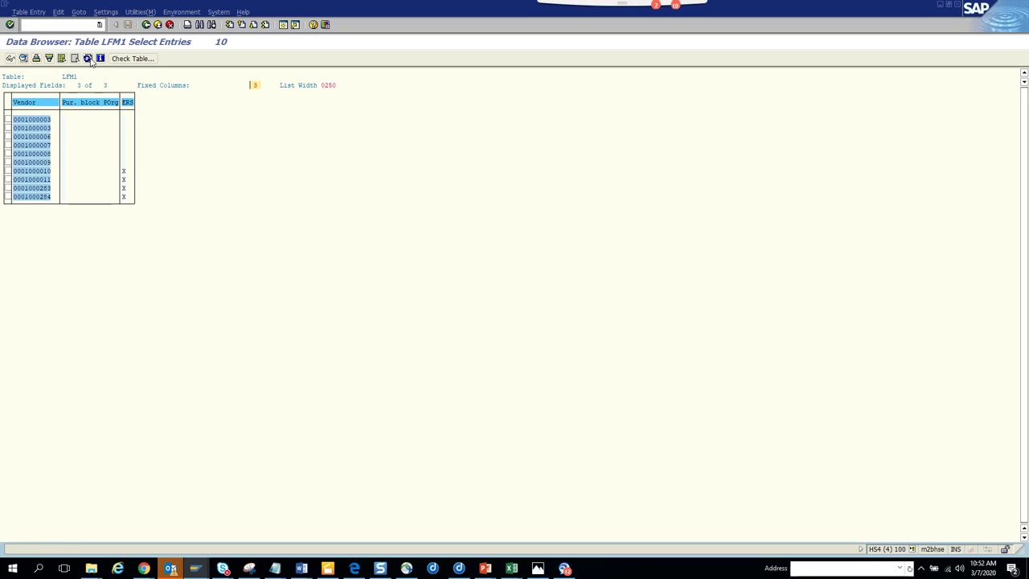
Refresh the LFM1 list in the Data Browser to check the ERS column, then return to the update messages
click(88, 60)
click(89, 60)
click(88, 59)
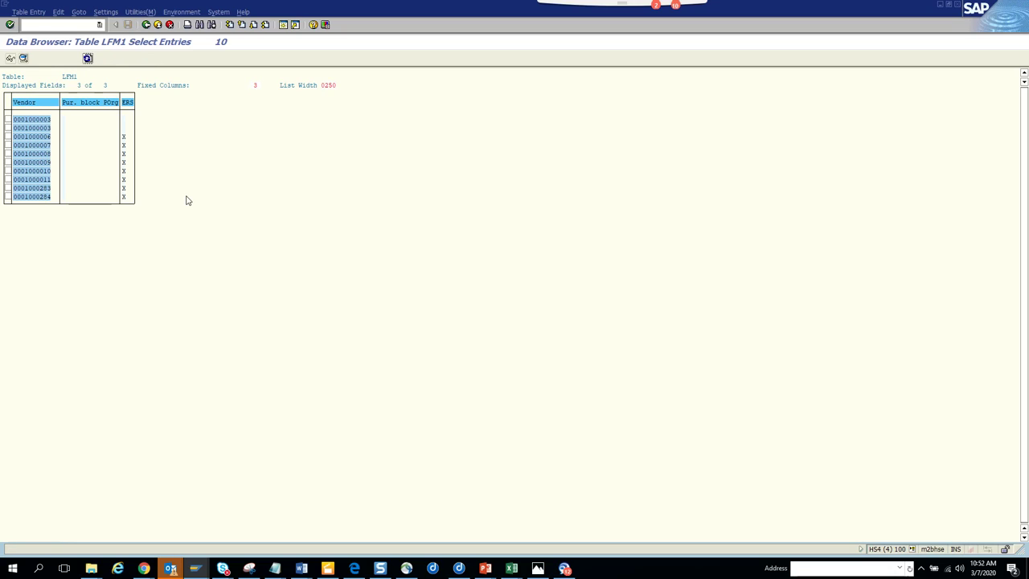
key(alt+Tab)
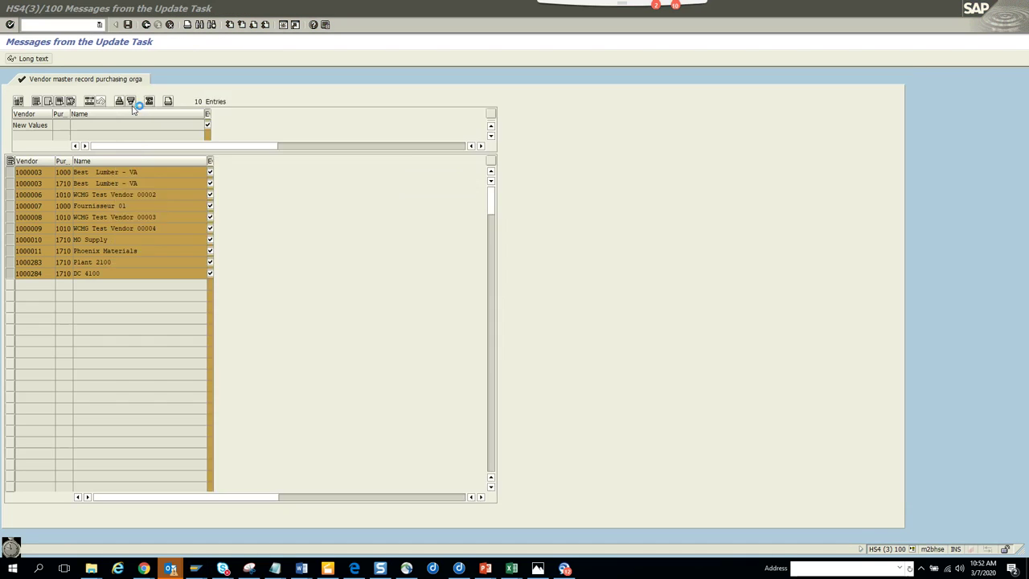
key(alt+Tab)
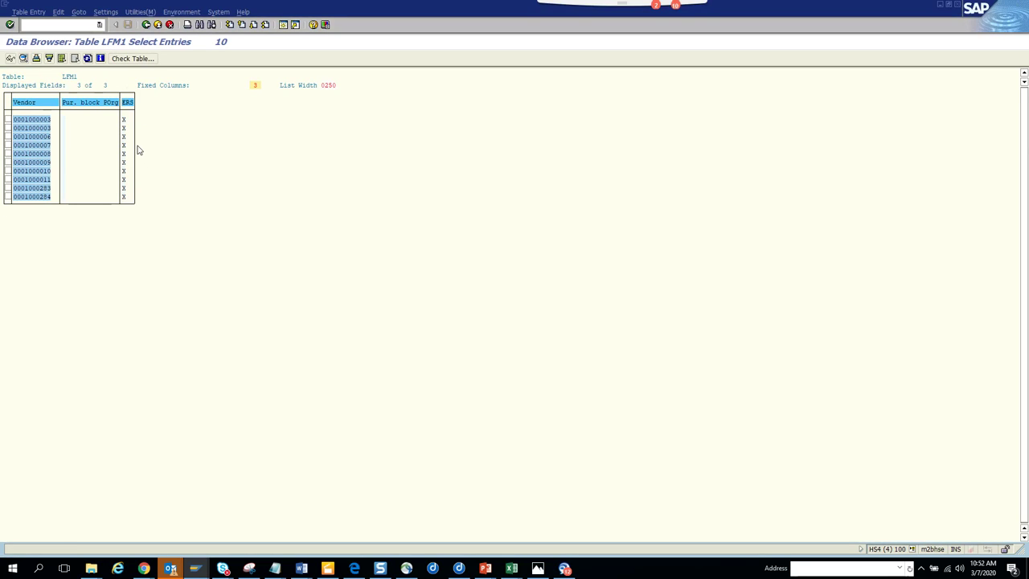
key(alt+Tab)
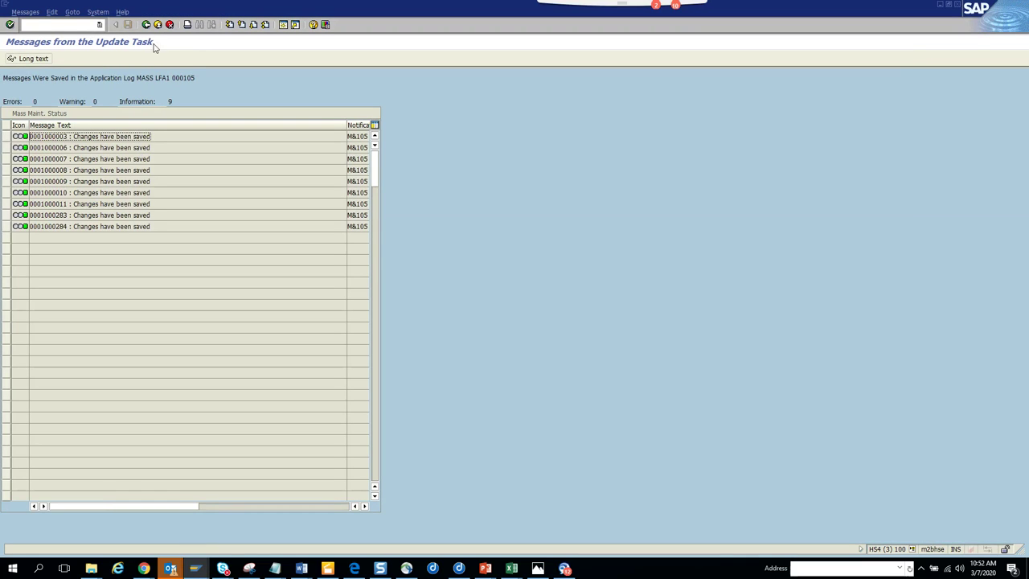
Restart XK99 from the update messages of the purchasing organization change and display its field list again
click(79, 27)
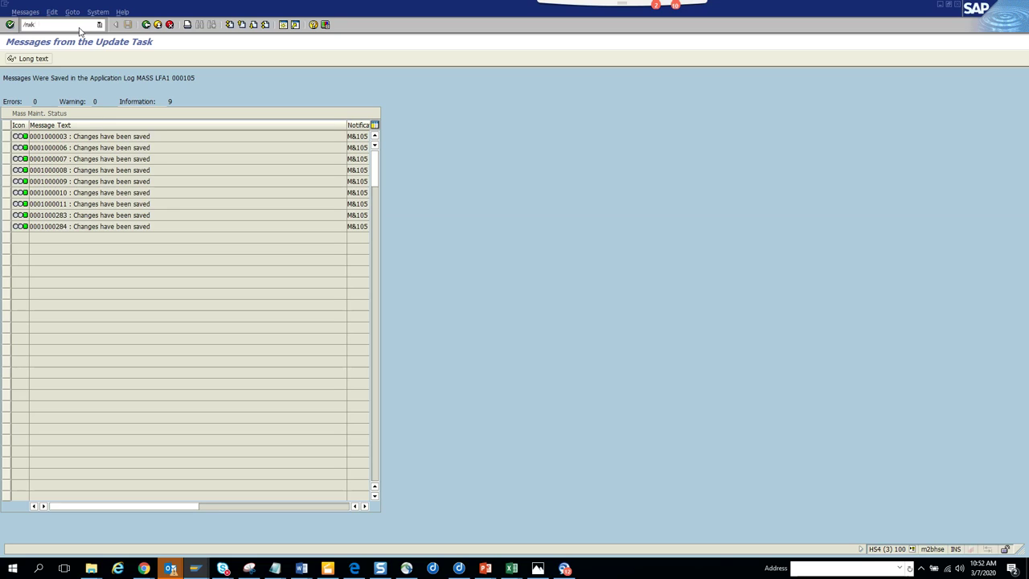
key(Return)
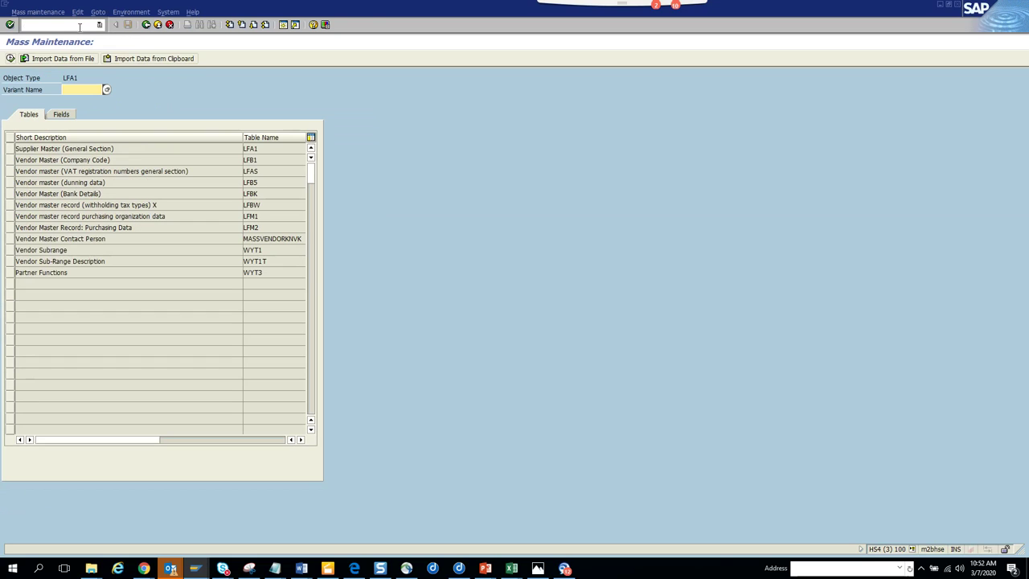
click(64, 115)
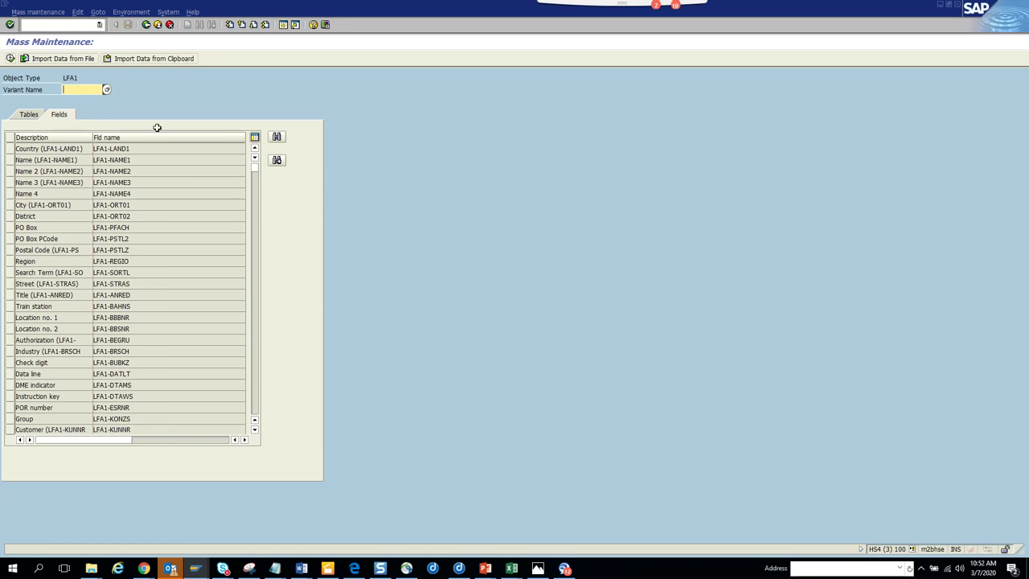
Search the field list for Purchasing Block
click(276, 136)
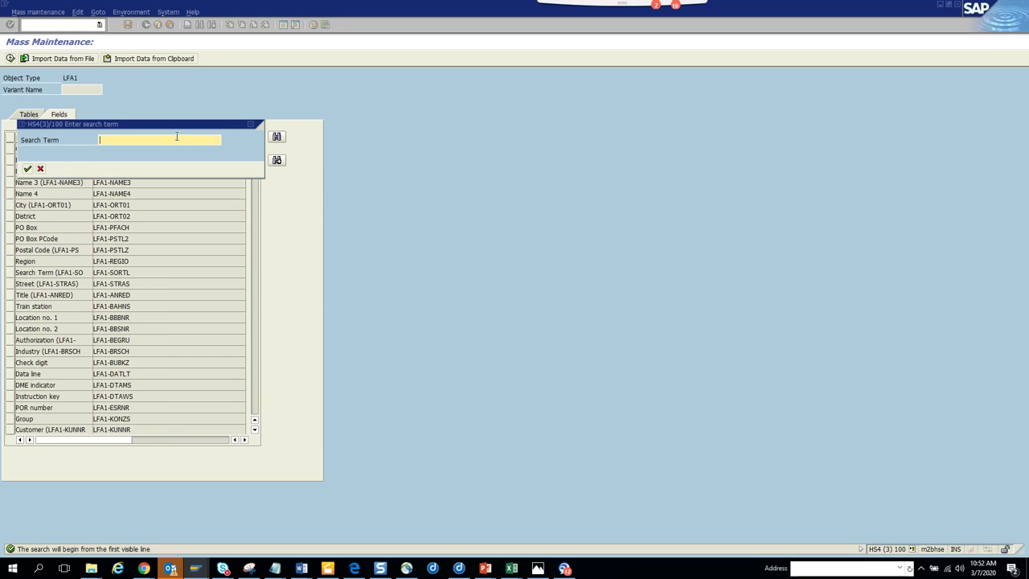
text(Purchasing Block)
key(Return)
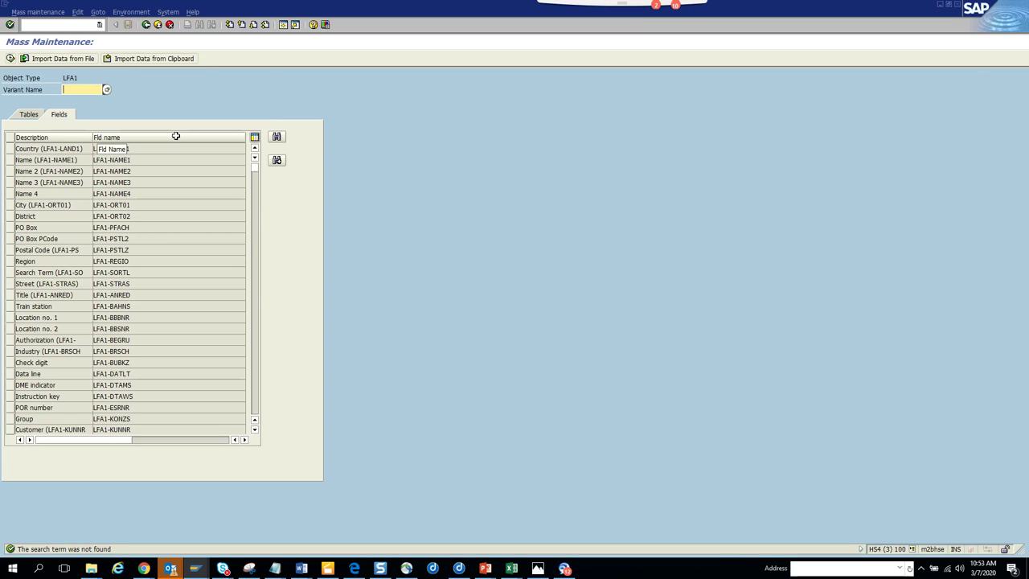
Find and select the Purch. block (LFA1-SPERM) field with a shorter search term and open the restriction of records to be changed
click(277, 137)
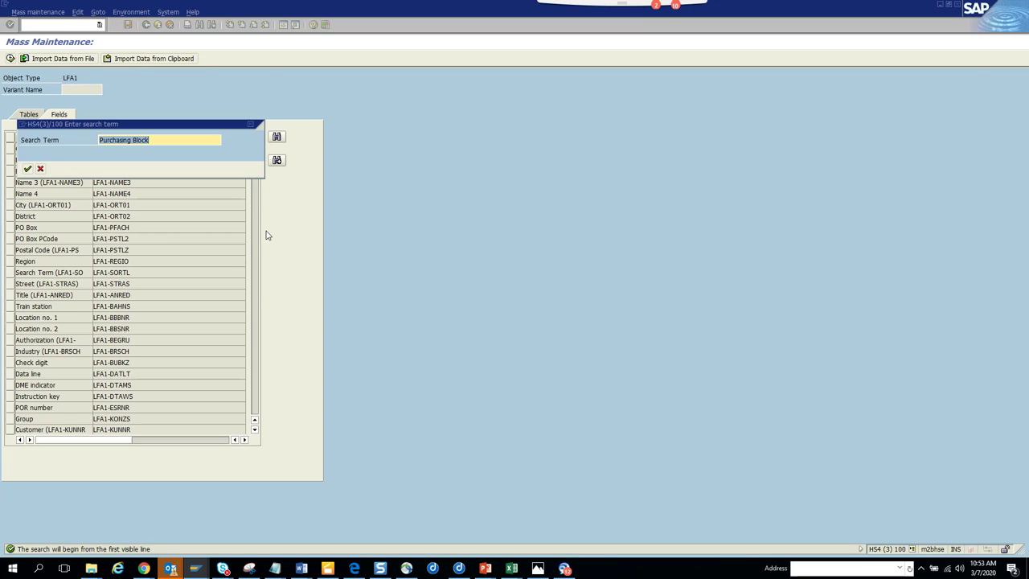
text(b)
key(Return)
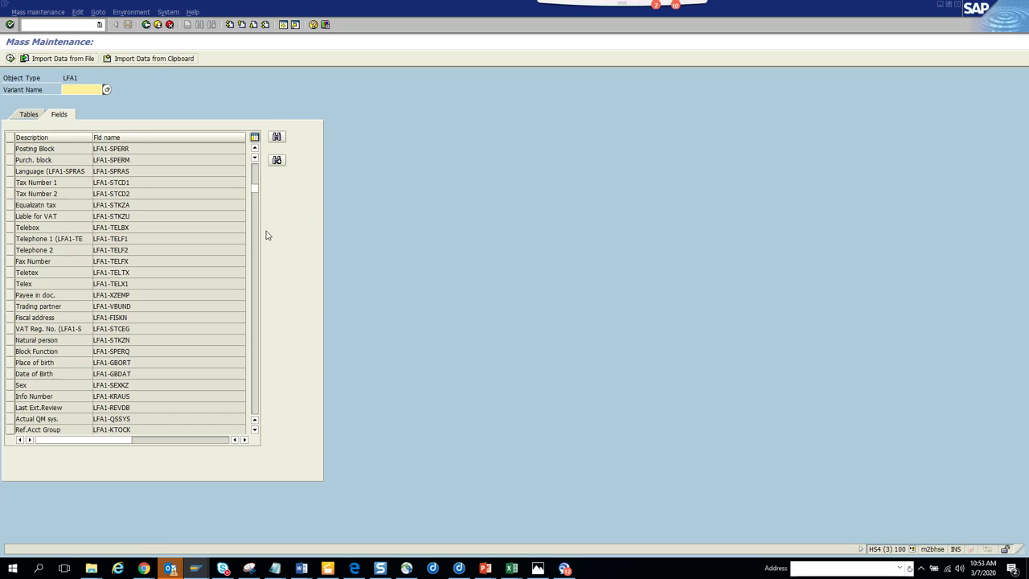
click(9, 160)
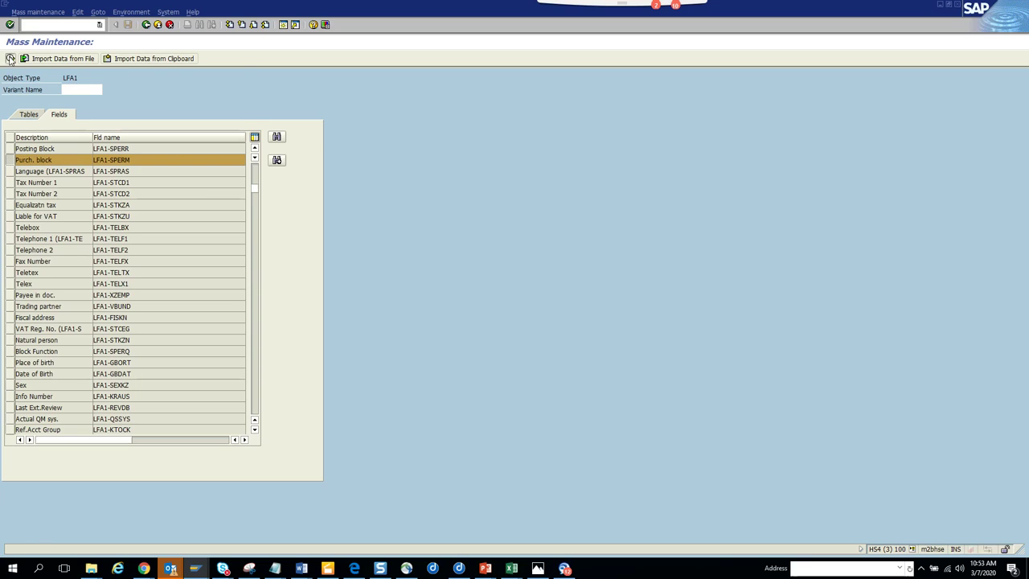
click(10, 59)
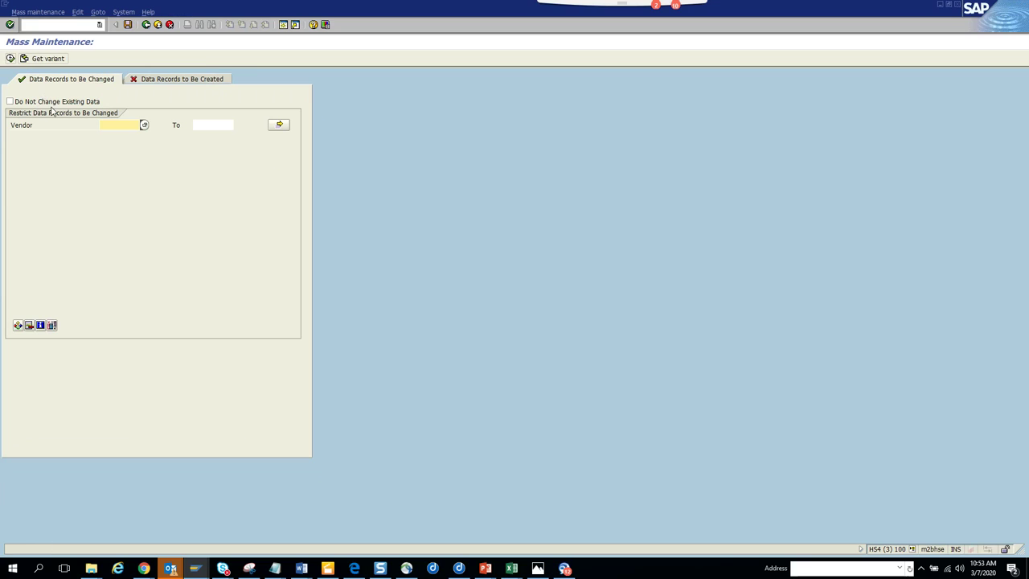
click(277, 124)
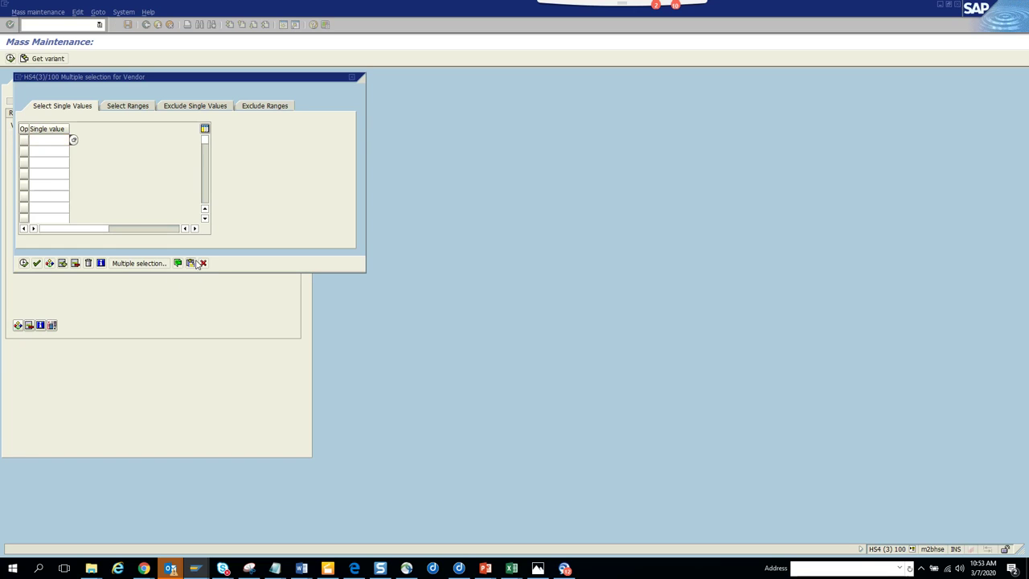
click(193, 263)
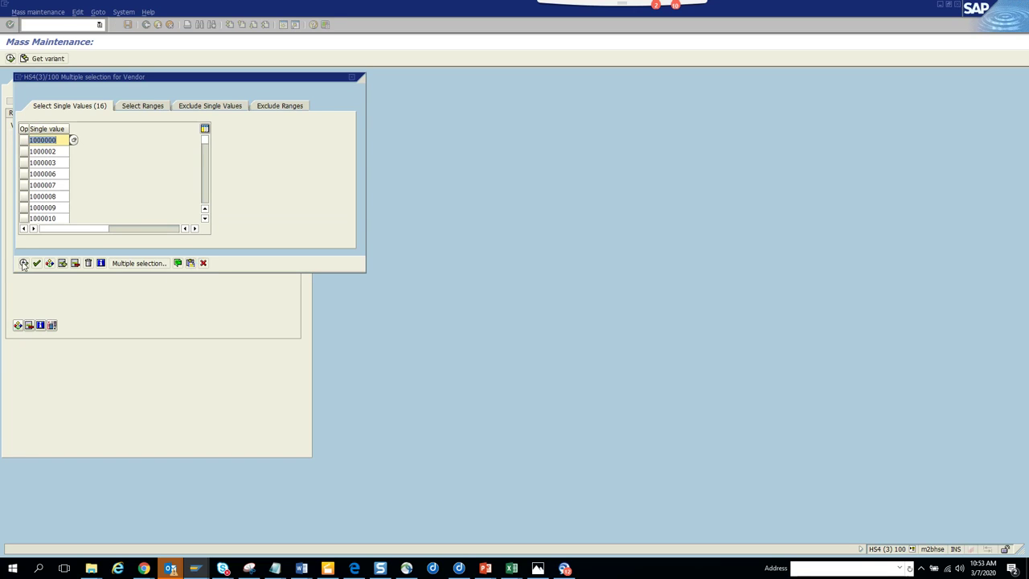
click(23, 264)
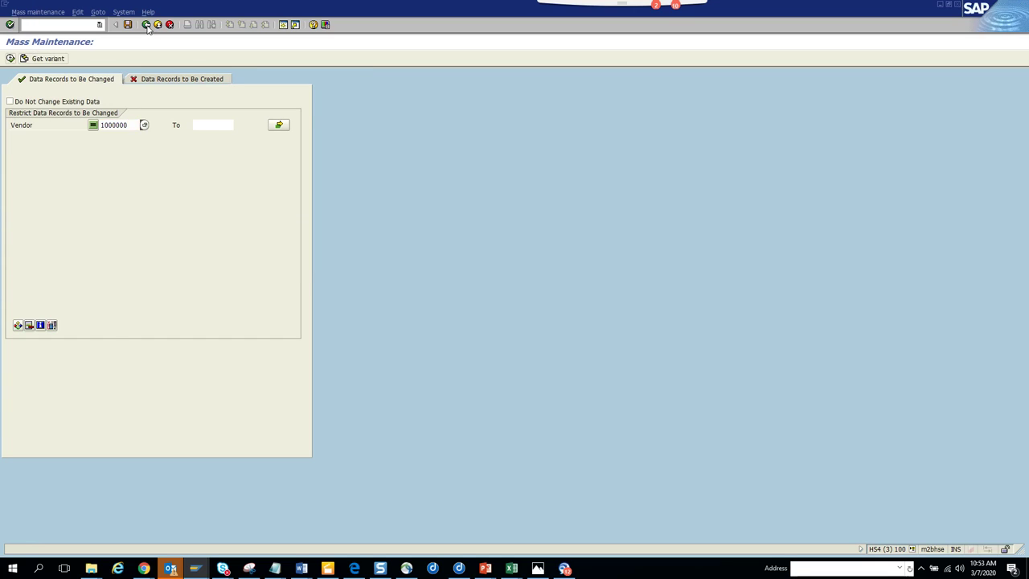
click(147, 25)
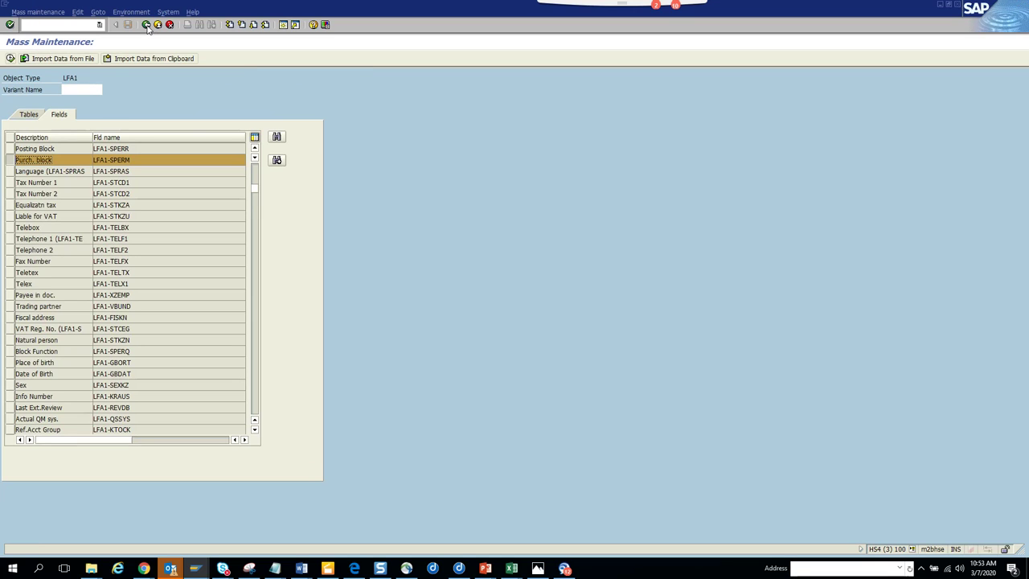
Search the field list for block and step through the matches to the Pur. block POrg (LFM2-SPERM) field
click(276, 137)
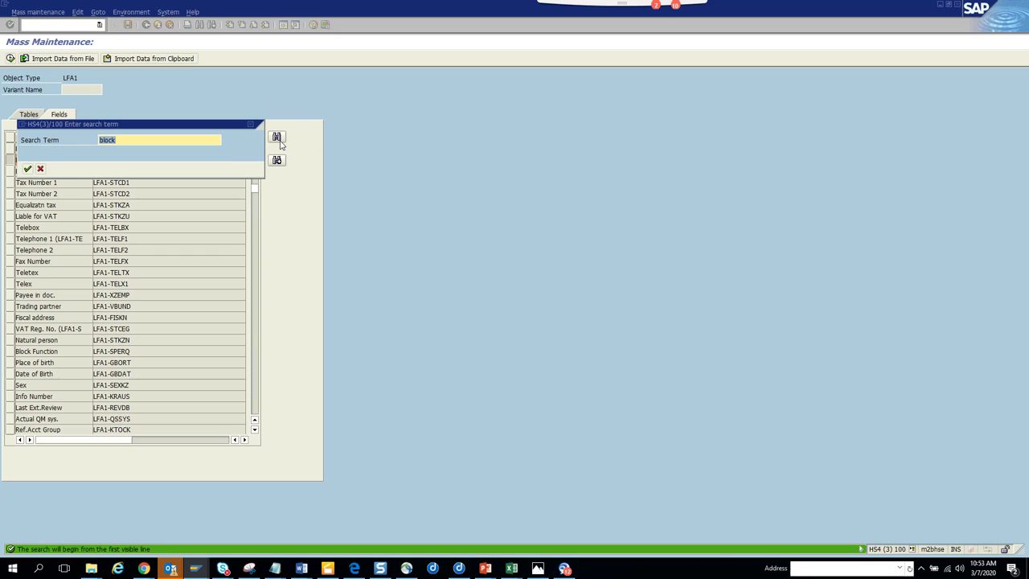
key(Return)
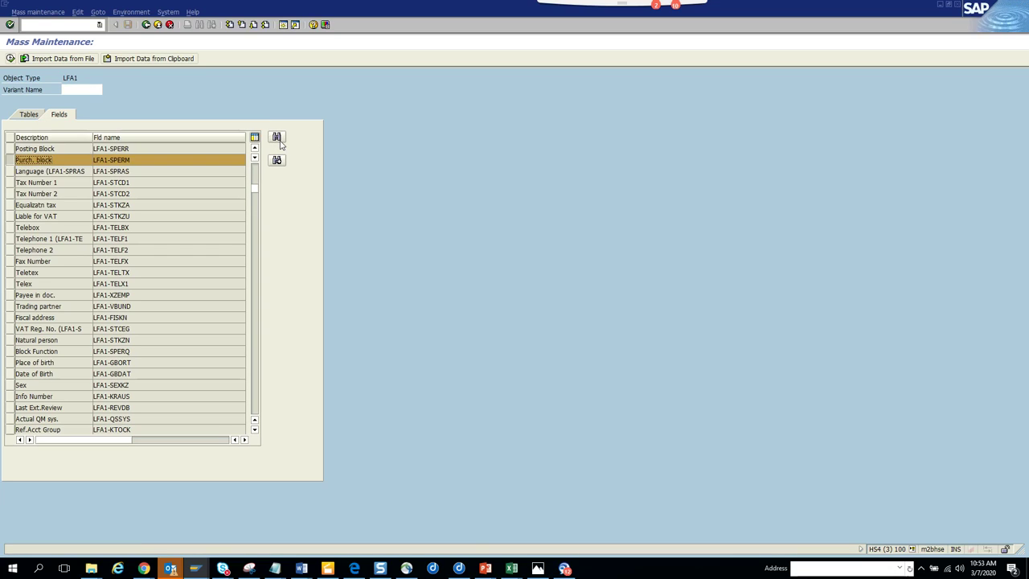
click(275, 162)
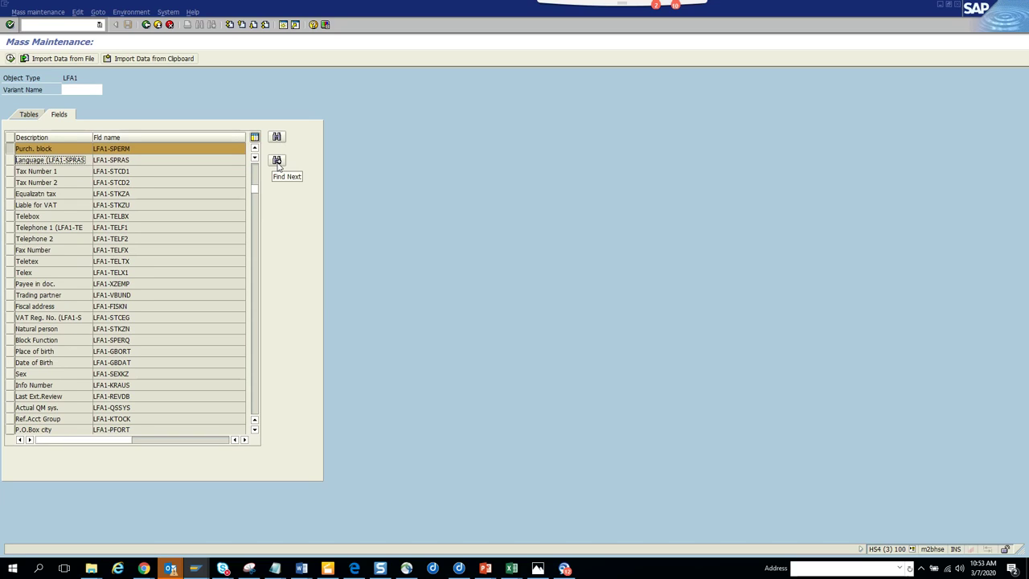
click(276, 162)
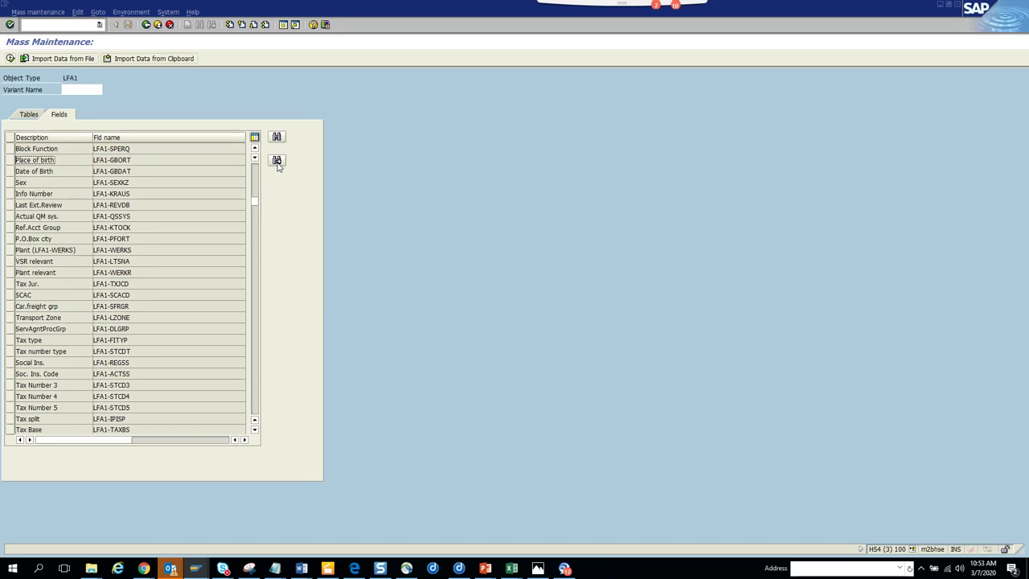
click(276, 161)
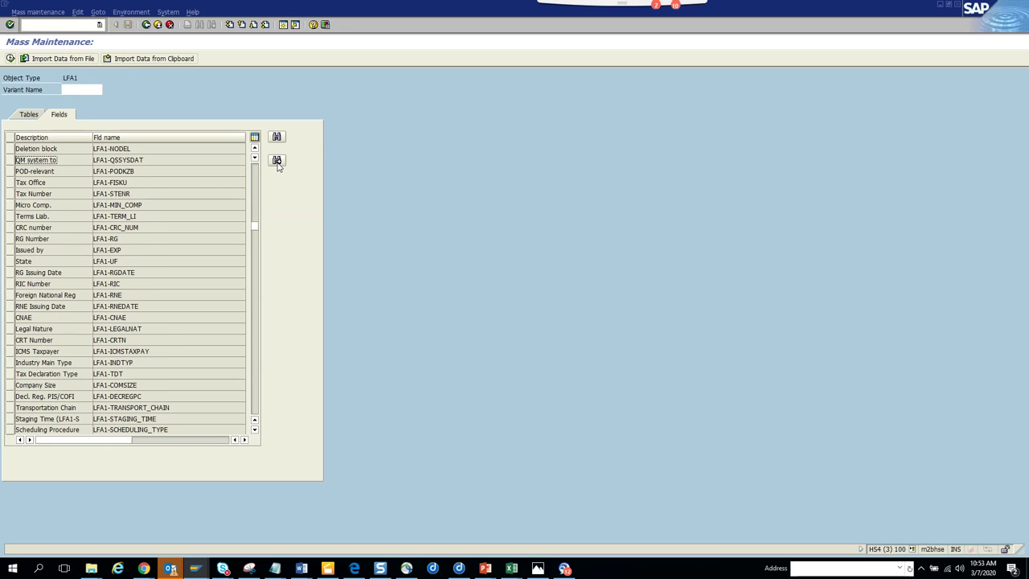
click(276, 162)
click(276, 162)
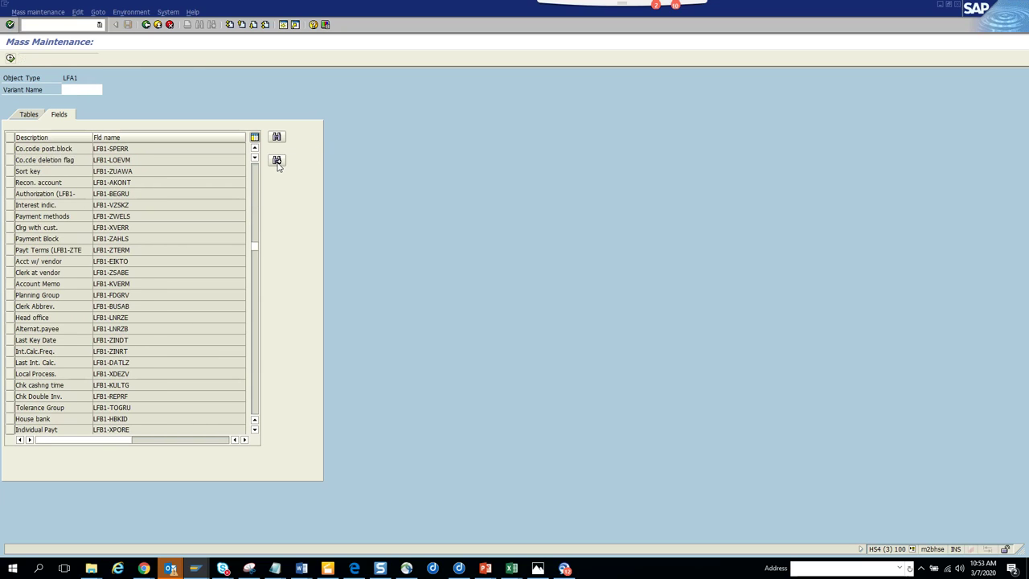
click(276, 162)
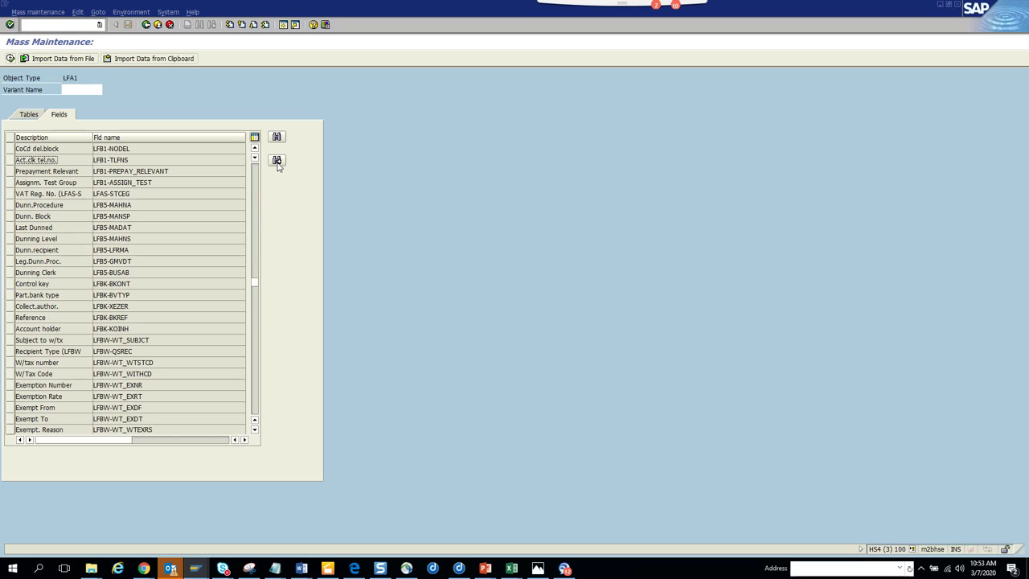
click(276, 162)
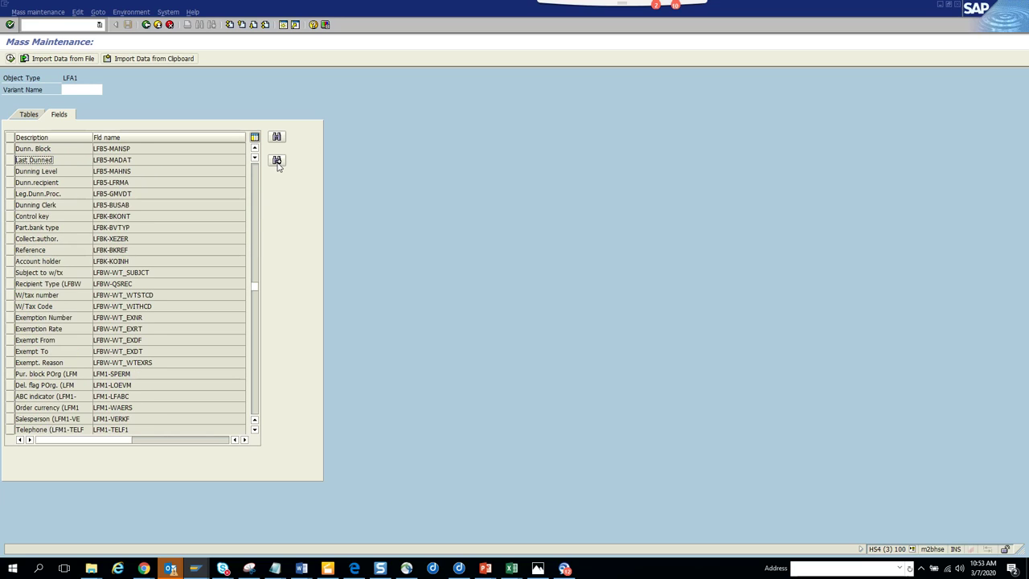
click(277, 162)
click(276, 162)
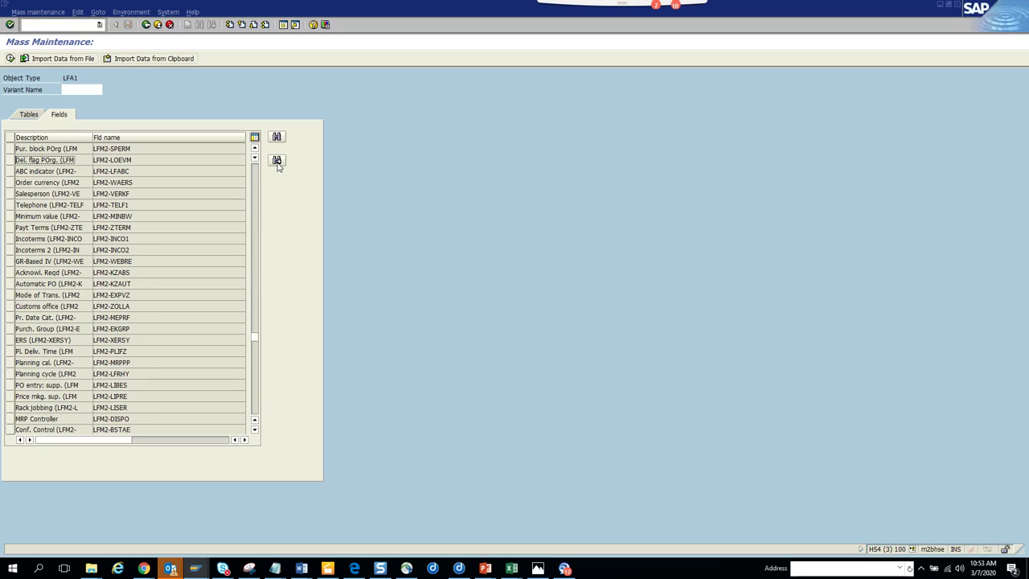
click(254, 149)
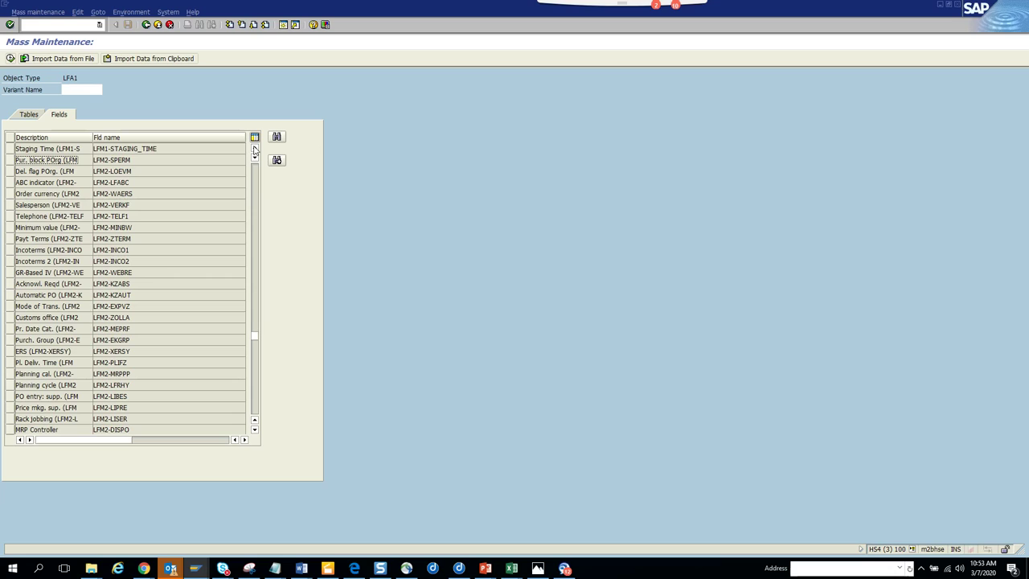
Try to load the copied vendors' records with the Pur. block POrg (LFM2-SPERM) field also selected, and return to the field list
click(11, 160)
click(10, 58)
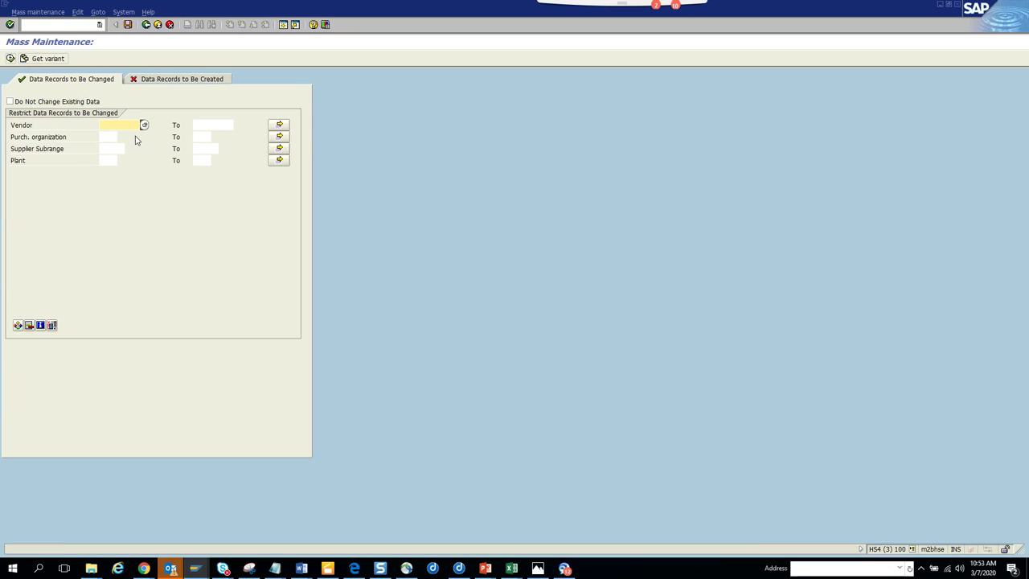
click(279, 125)
click(279, 125)
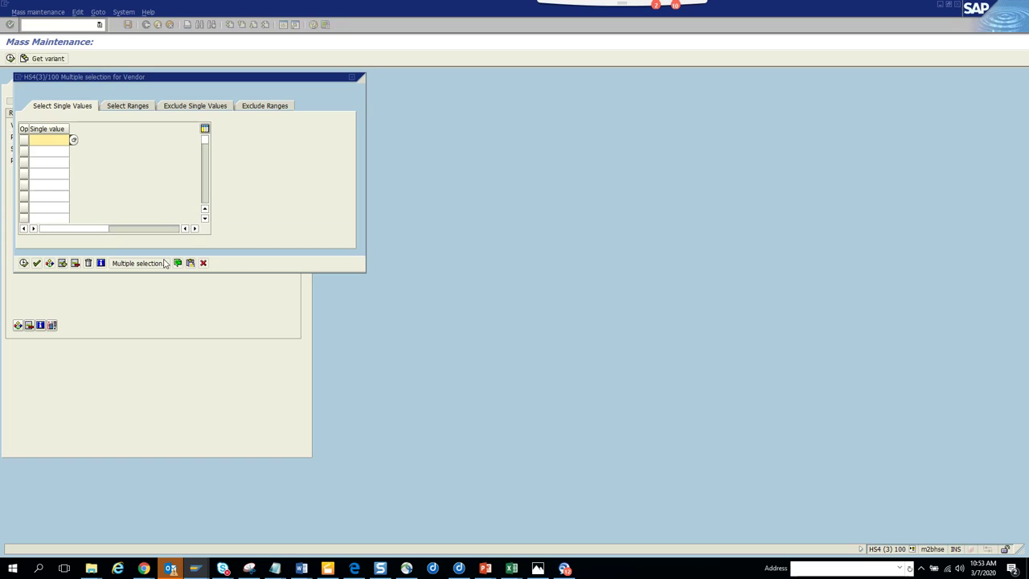
click(190, 263)
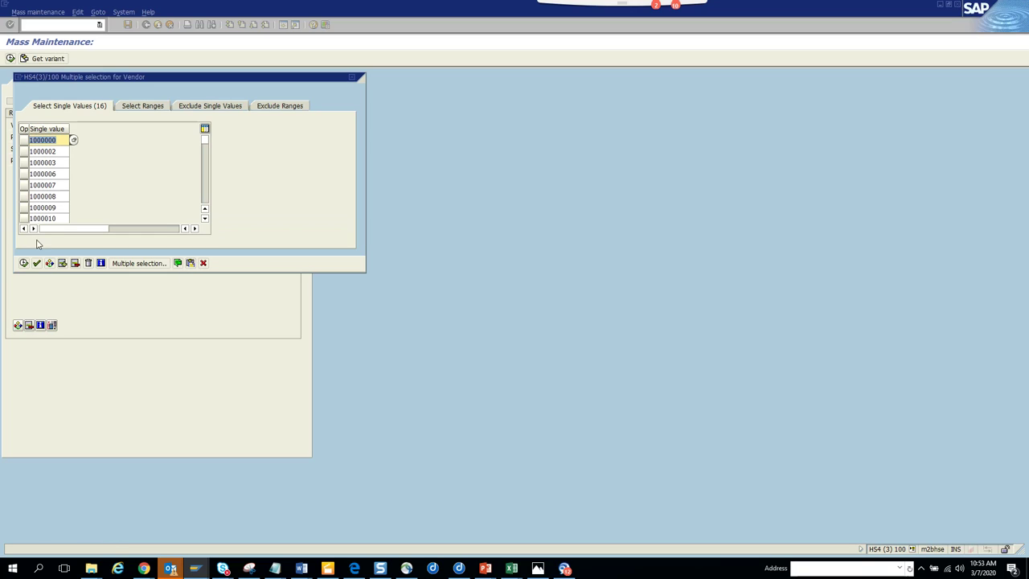
click(23, 262)
key(F8)
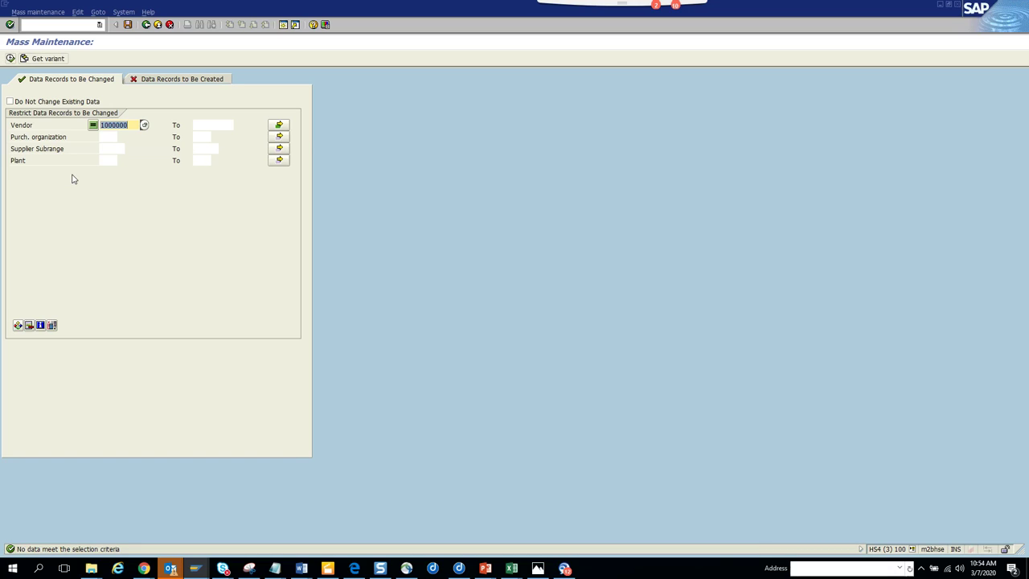
click(145, 24)
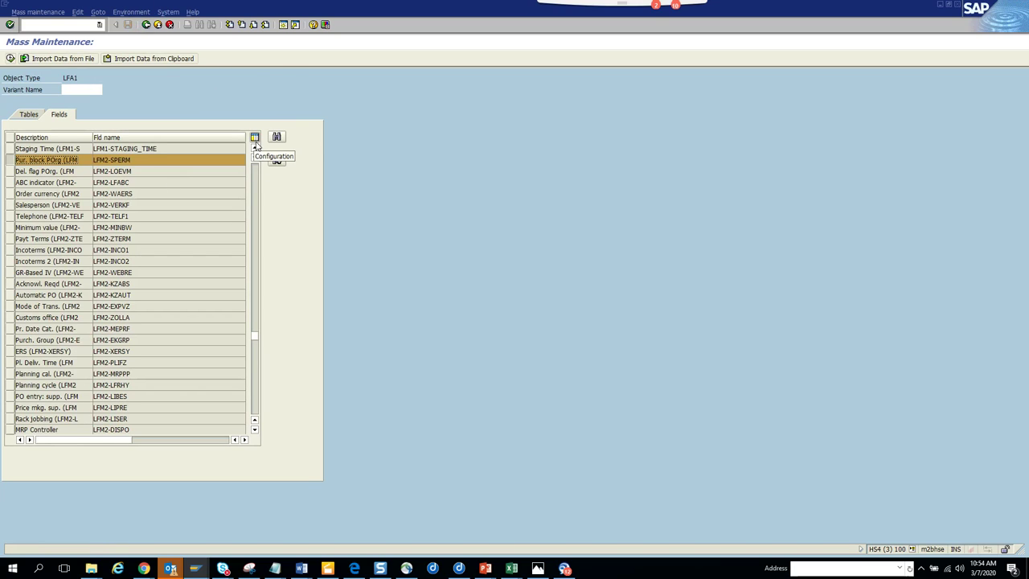
Deselect the Pur. block POrg (LFM2-SPERM) field in the field list
click(256, 143)
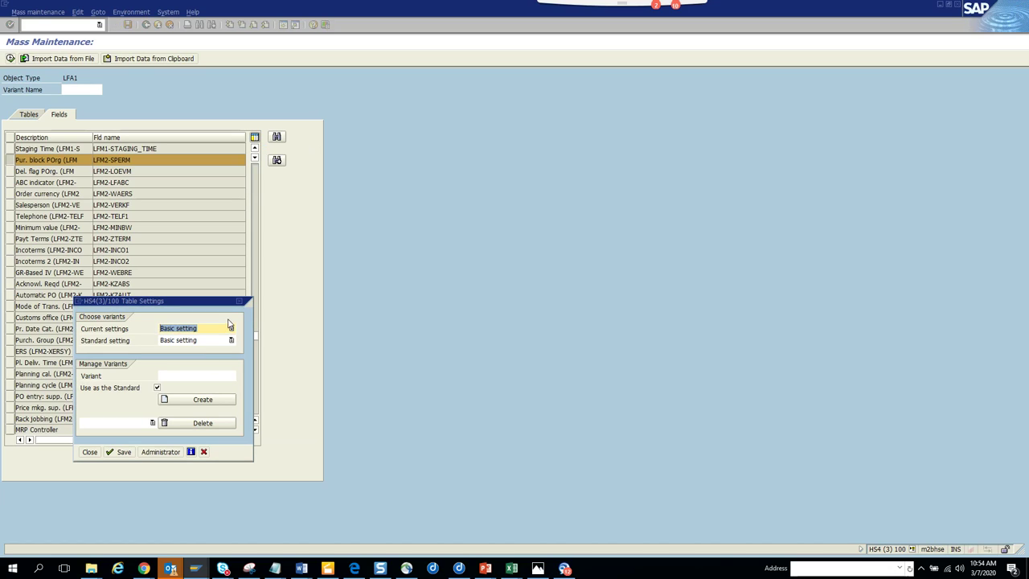
click(239, 301)
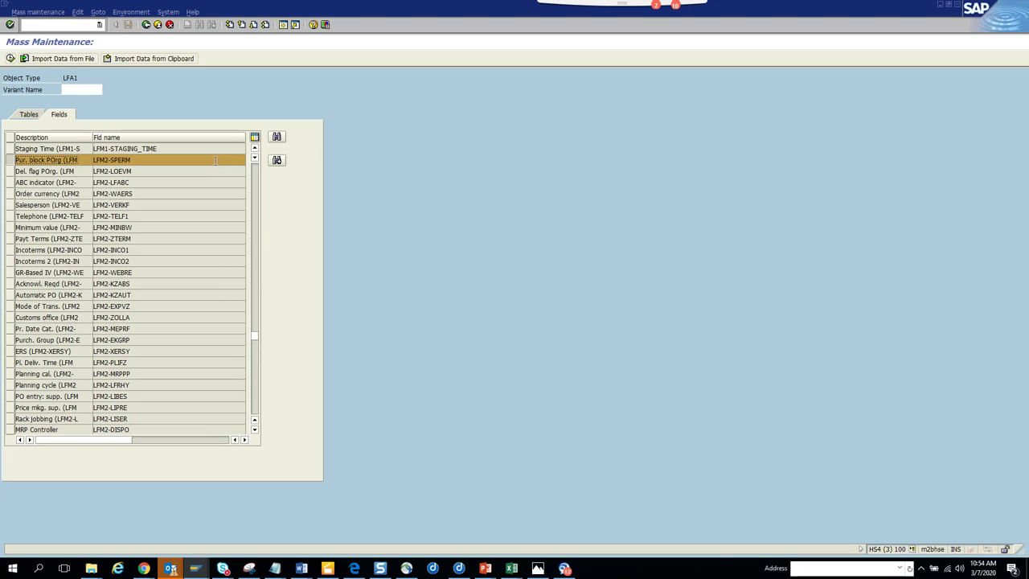
click(254, 152)
click(254, 152)
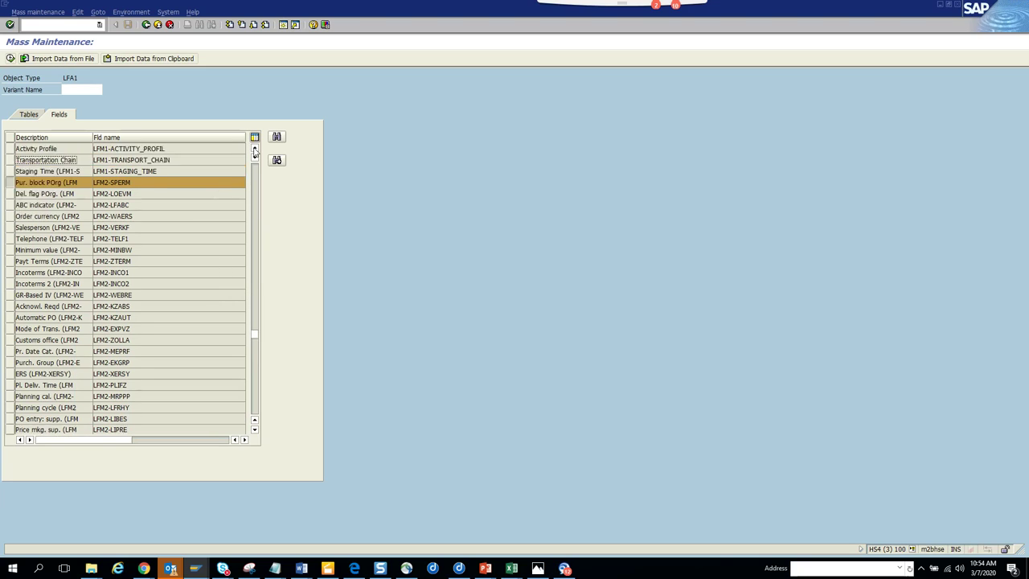
click(254, 152)
click(254, 152)
click(254, 152)
scroll(254, 151, up, 5)
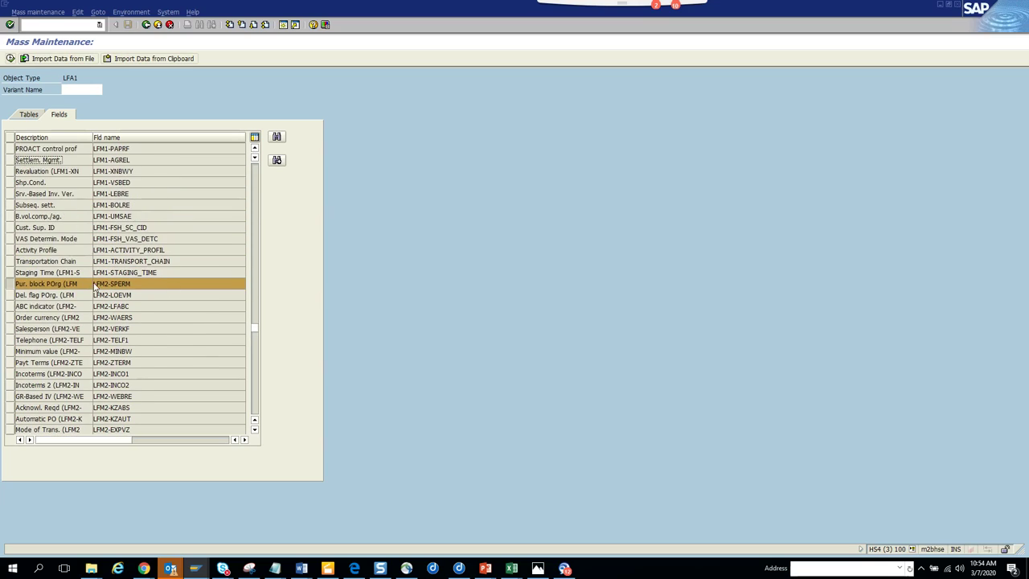
click(11, 286)
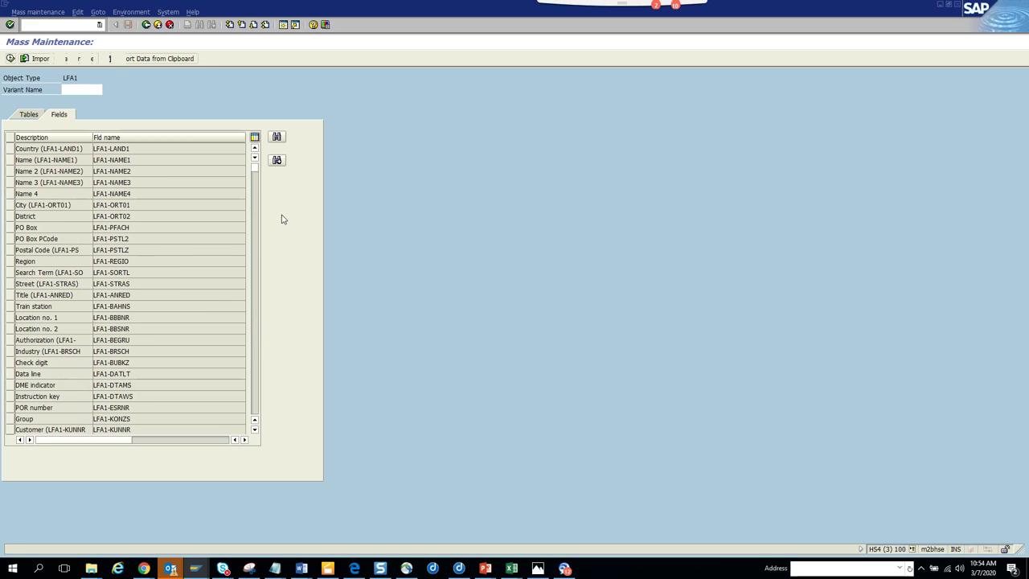
Search the field list for sperm and additionally select the Pur. block POrg (LFM1-SPERM) field
key(ctrl+f)
text(s)
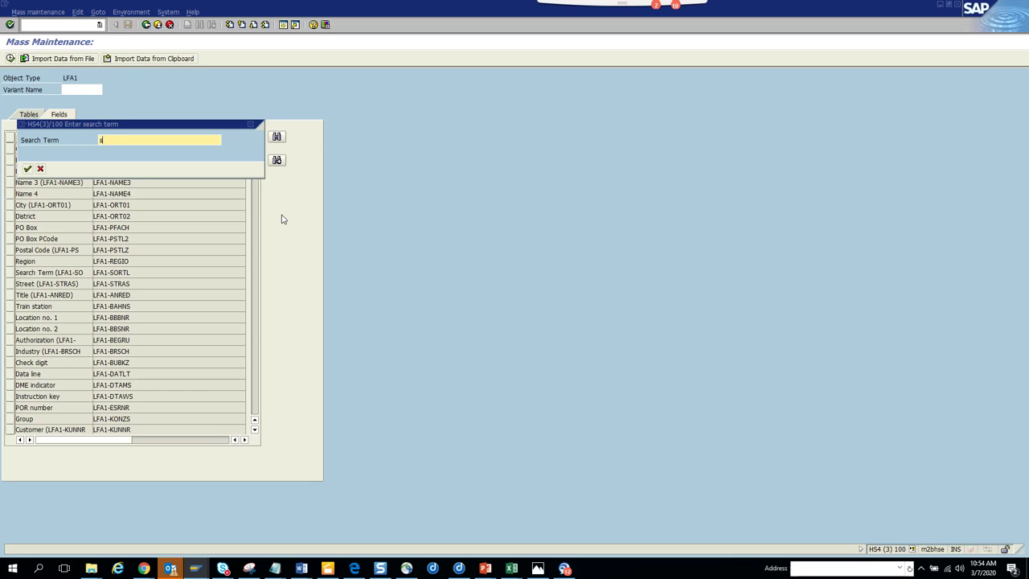
text(perm)
key(Return)
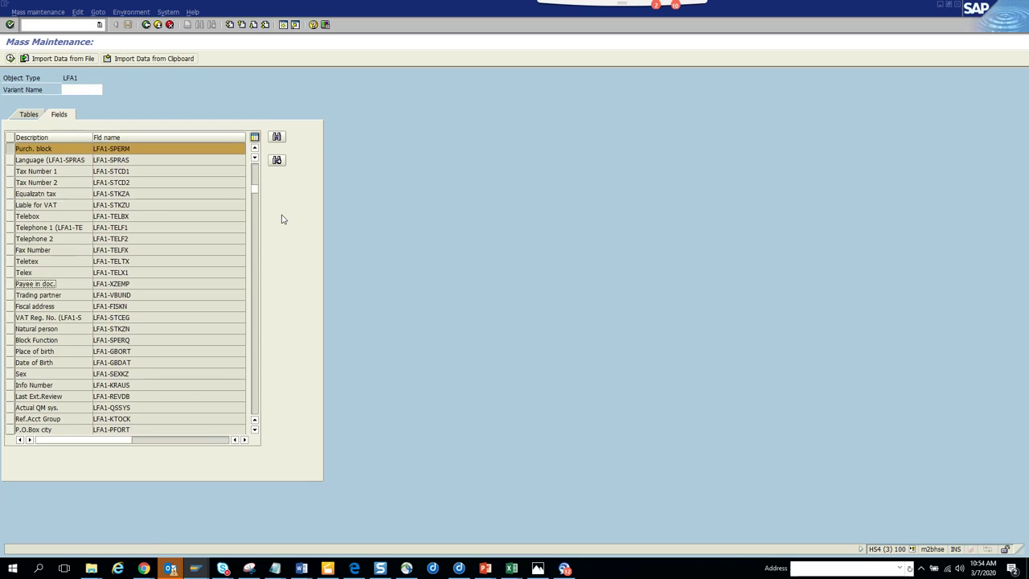
click(276, 160)
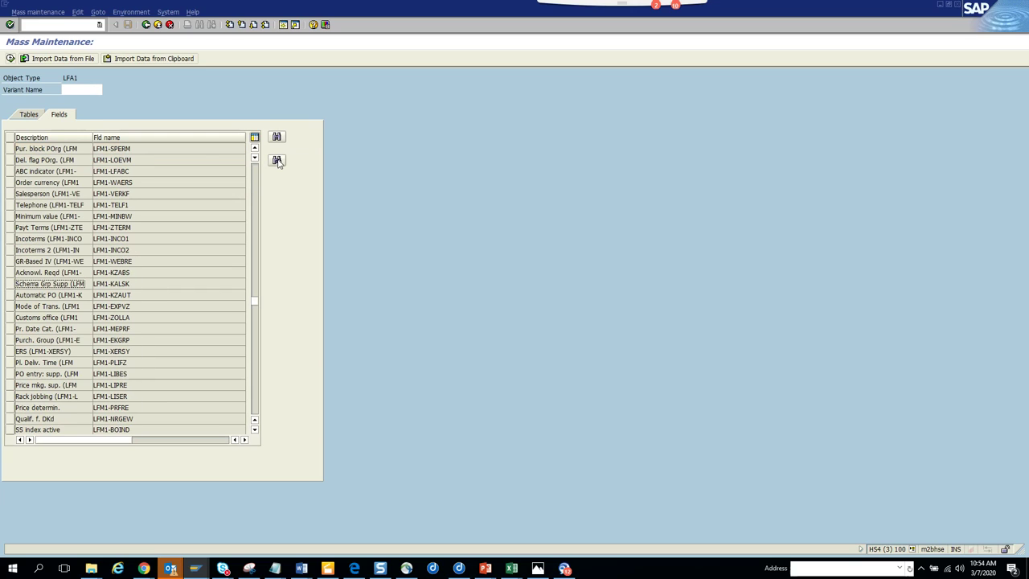
click(10, 150)
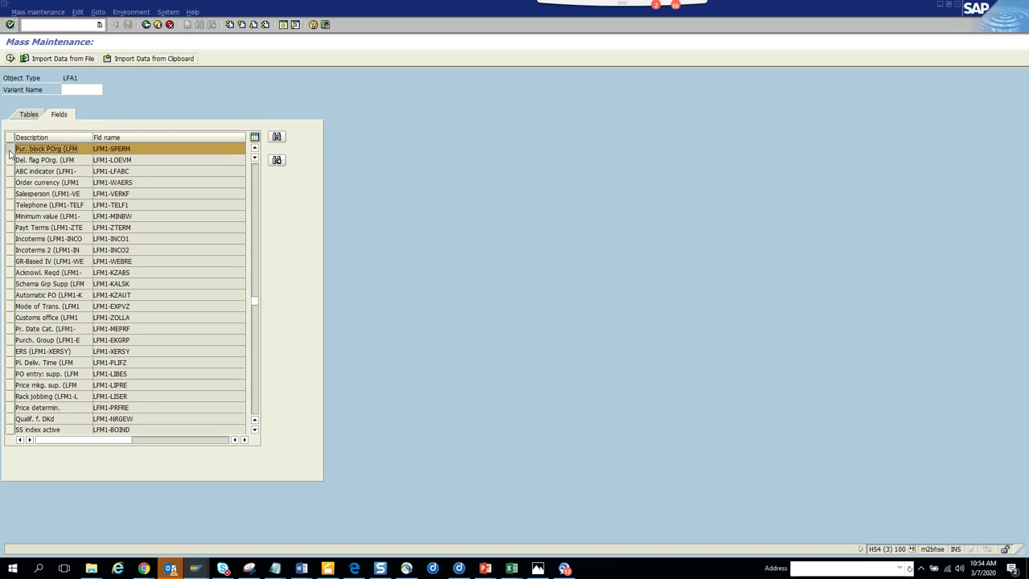
Load the data records restricted to the copied vendor list and save the mass change
click(11, 56)
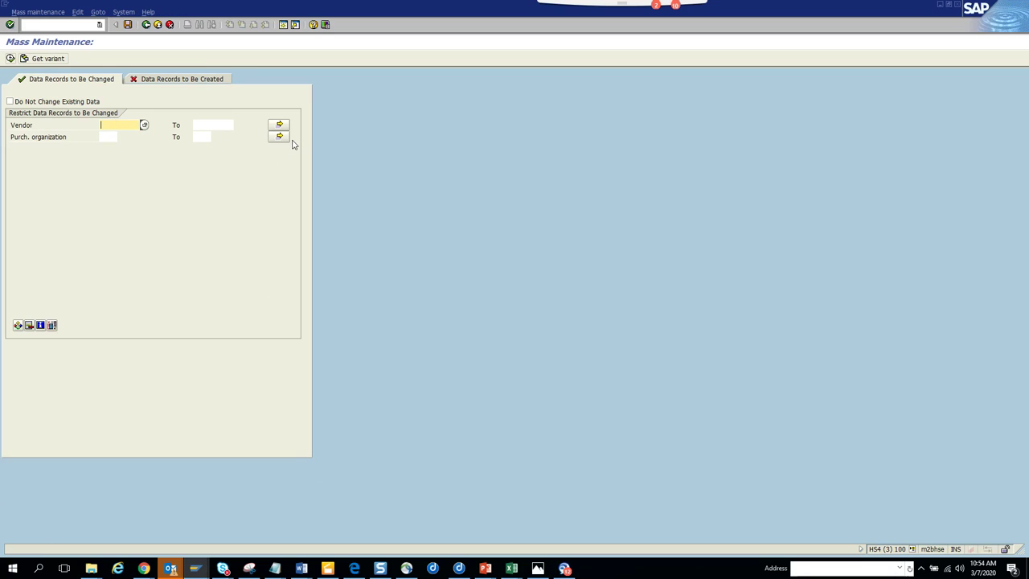
click(280, 125)
click(190, 263)
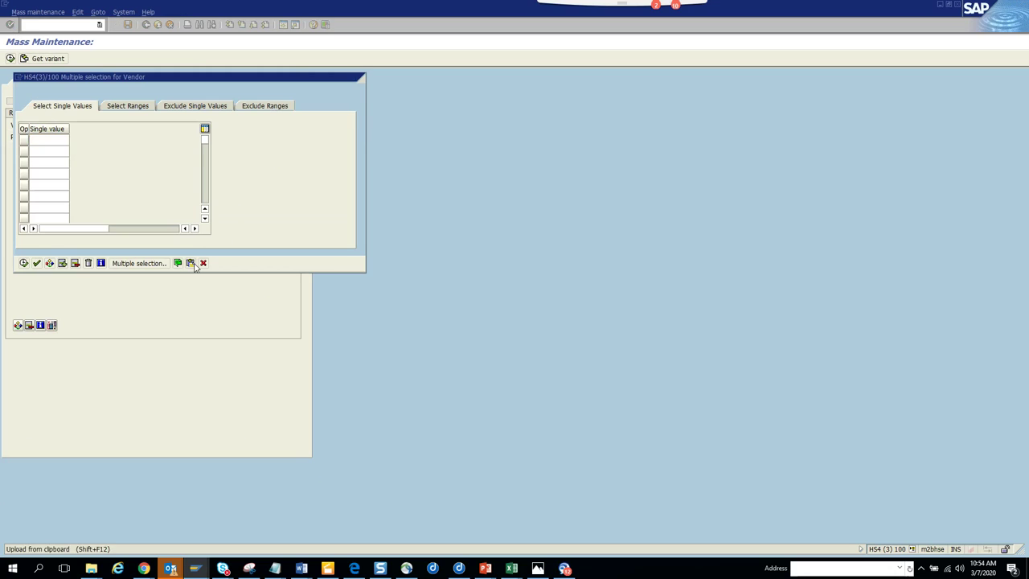
click(23, 262)
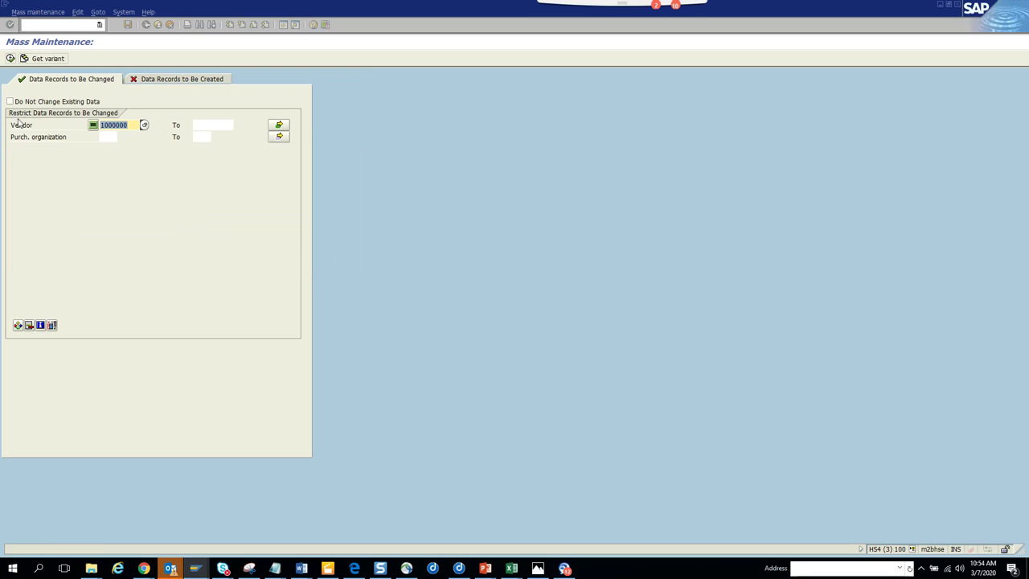
click(10, 58)
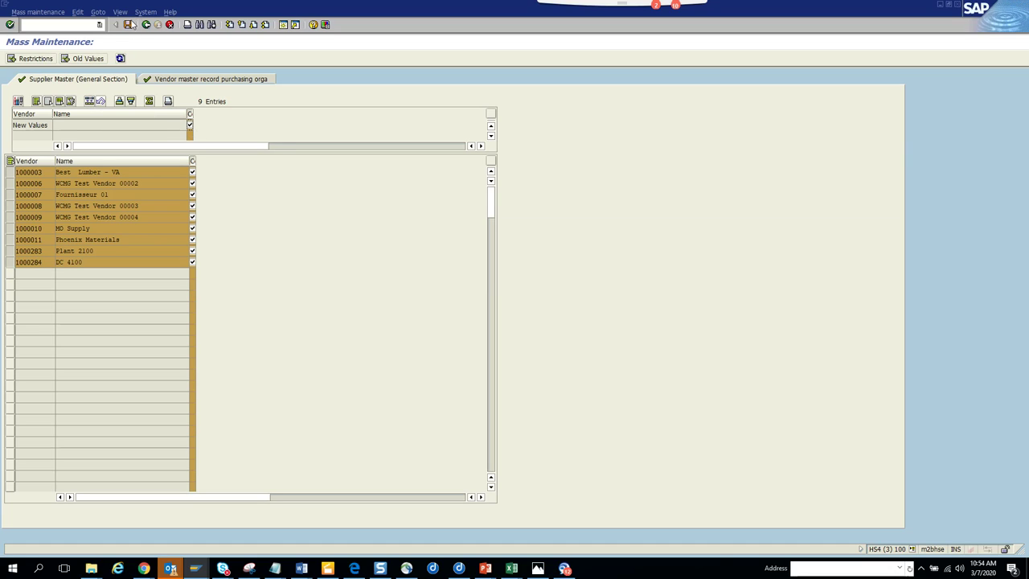
click(129, 24)
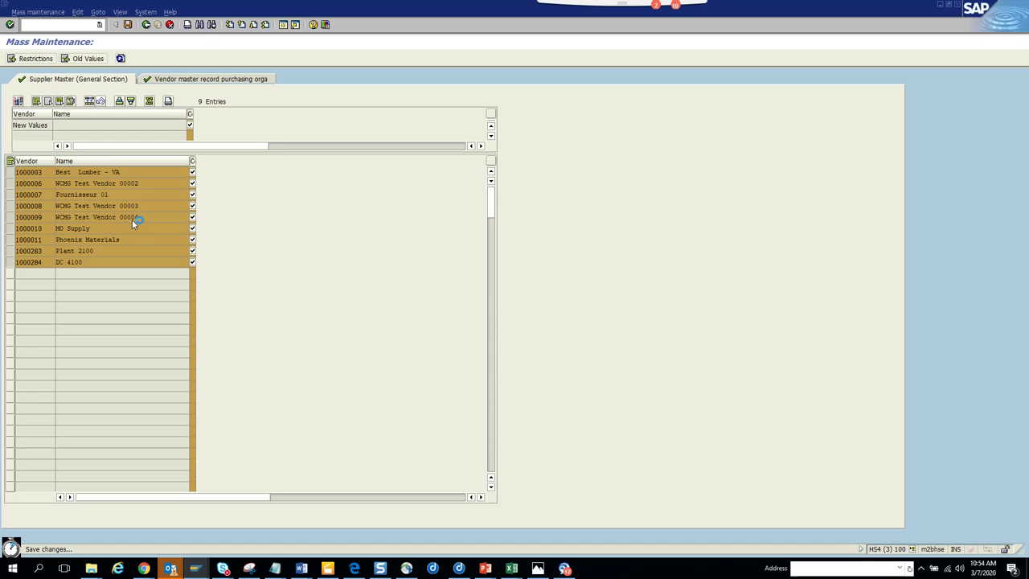
Switch to the LFM1 list in the Data Browser and refresh it to check the Pur. block POrg column
key(alt+Tab)
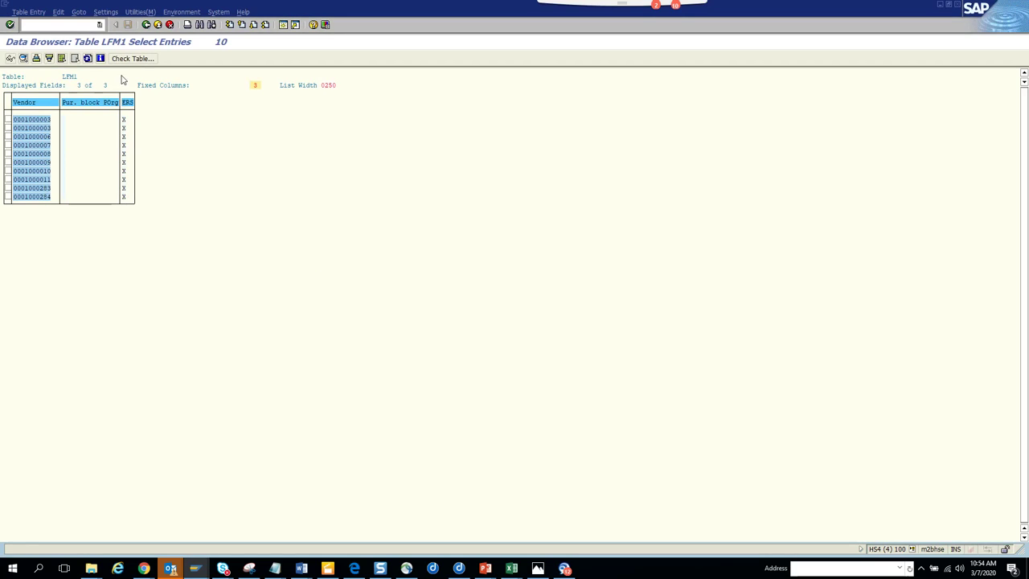
click(88, 59)
click(88, 59)
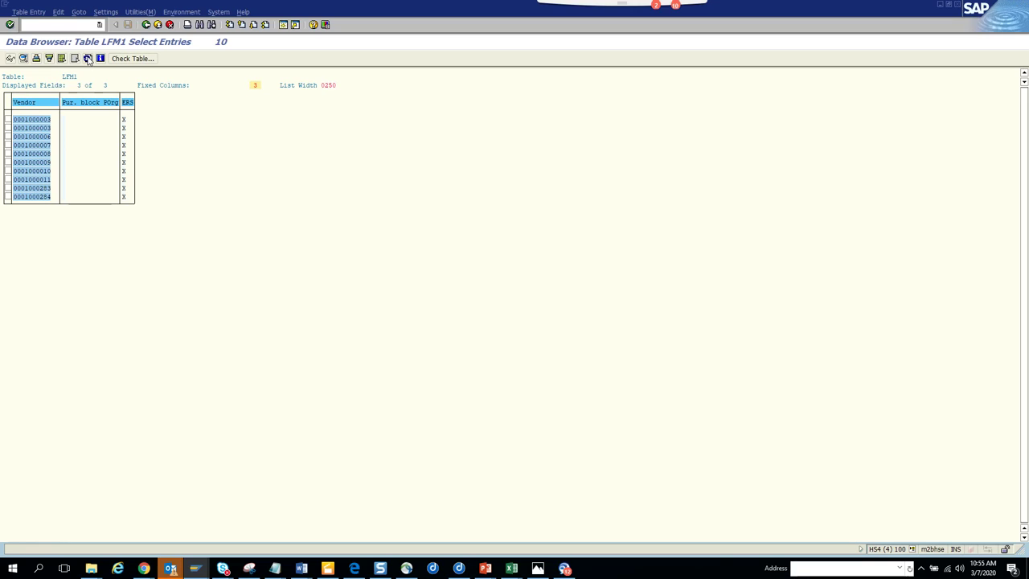
Search the LFM1 list's column selection for sperm and reapply the chosen columns after checking the mass change's save progress
key(alt+Tab)
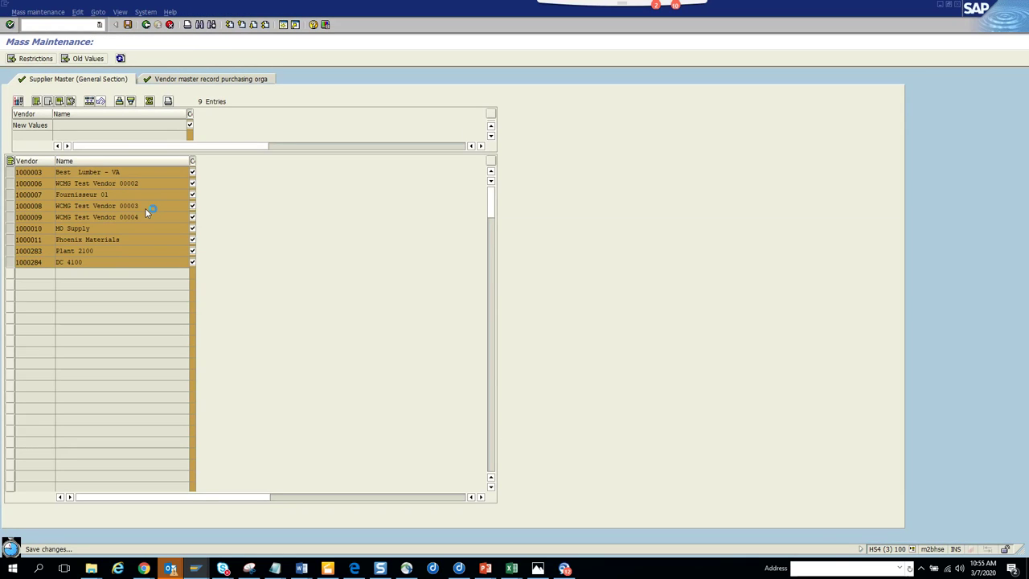
key(alt+Tab)
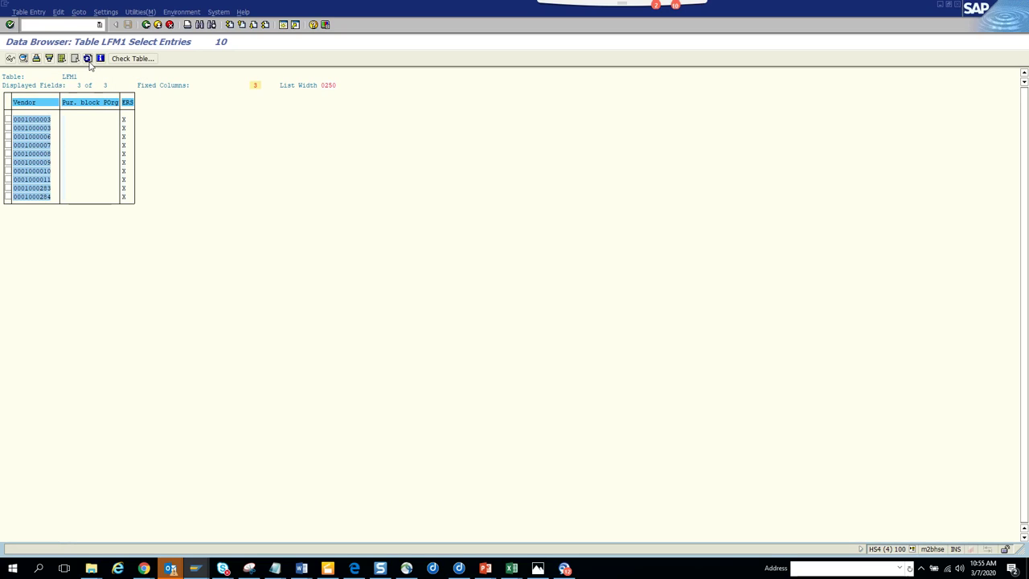
click(105, 12)
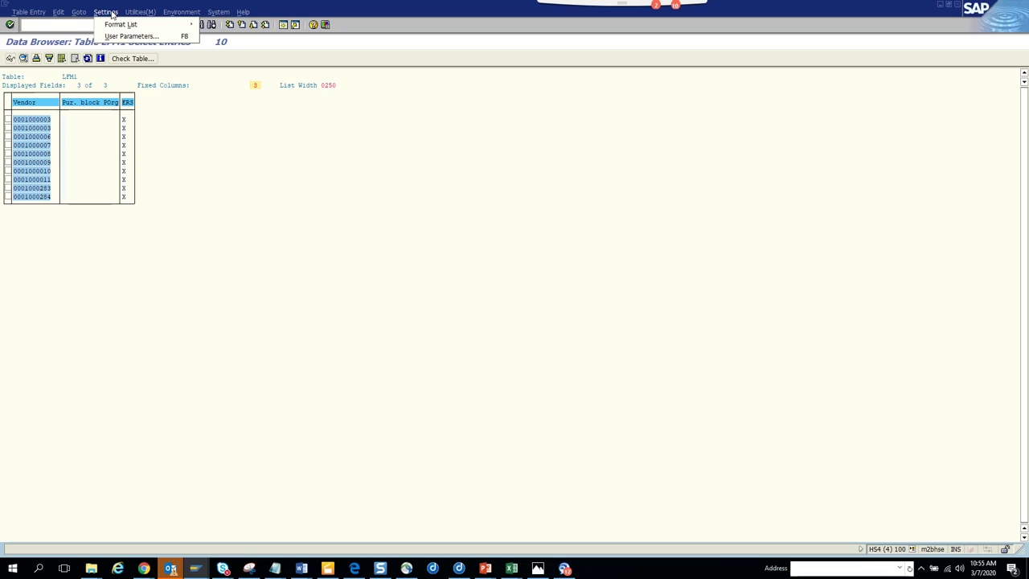
mouse_move(161, 24)
click(229, 36)
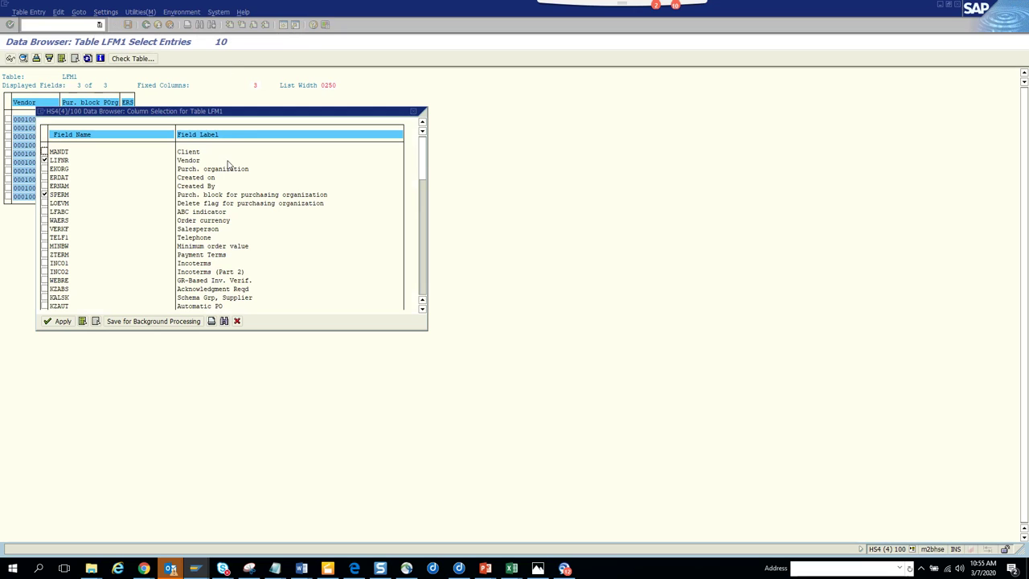
click(224, 321)
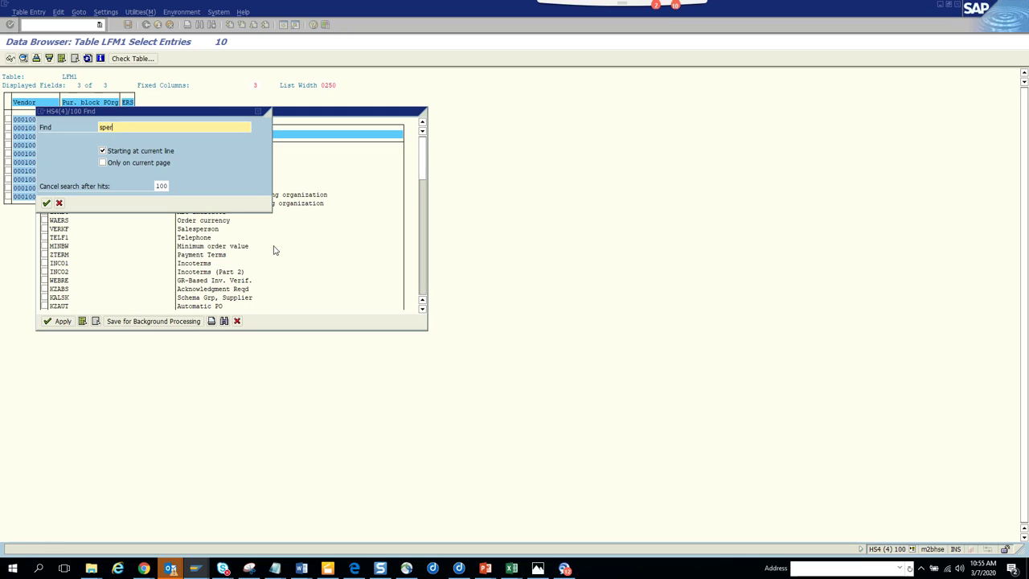
text(sperm)
key(Return)
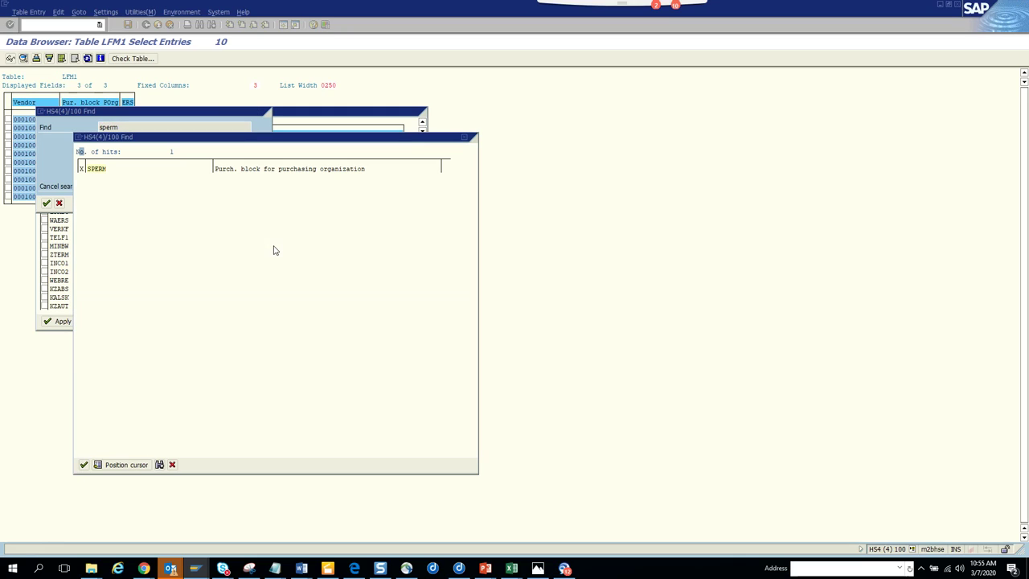
double_click(99, 171)
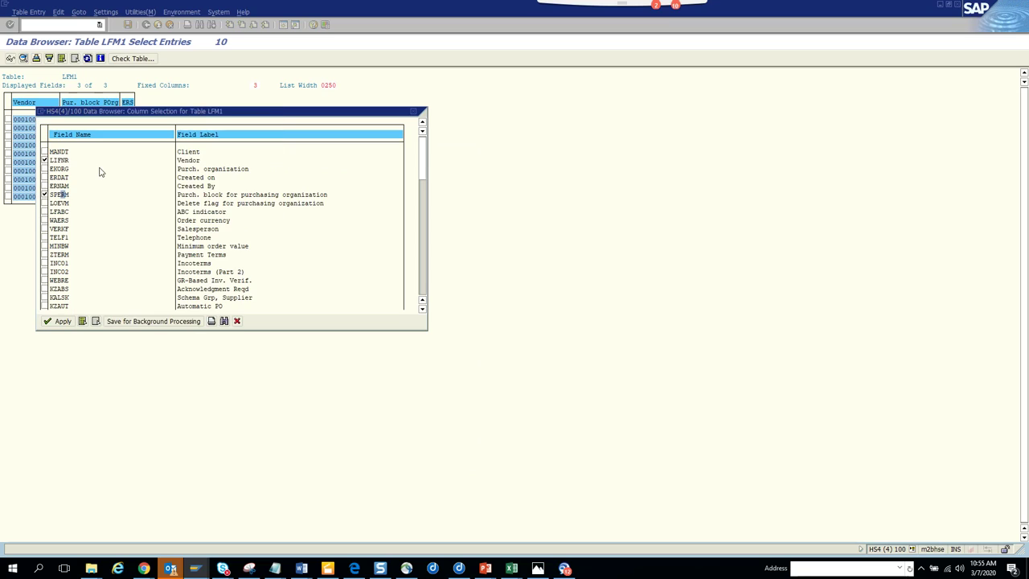
click(48, 322)
key(ctrl+s)
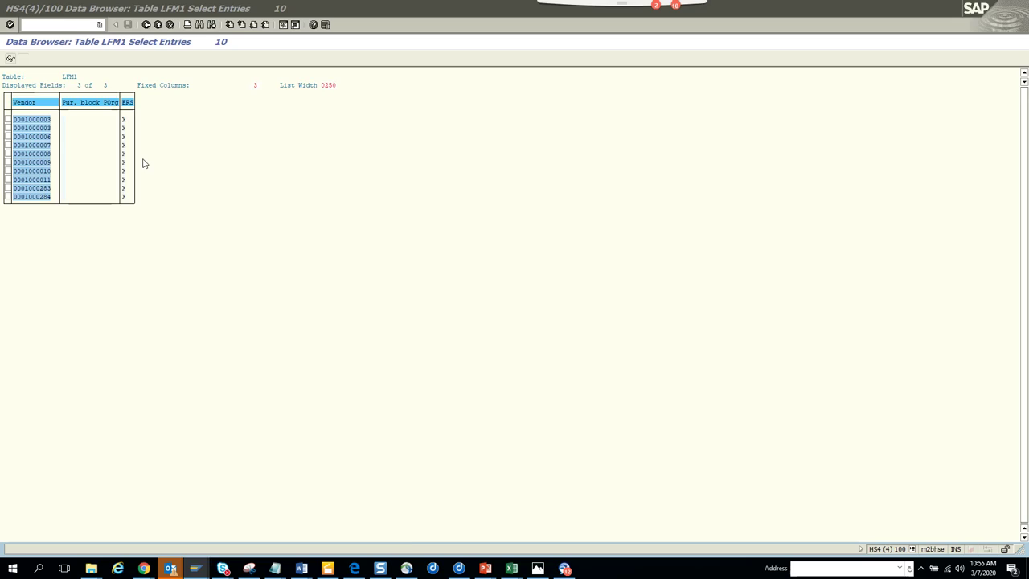
key(F3)
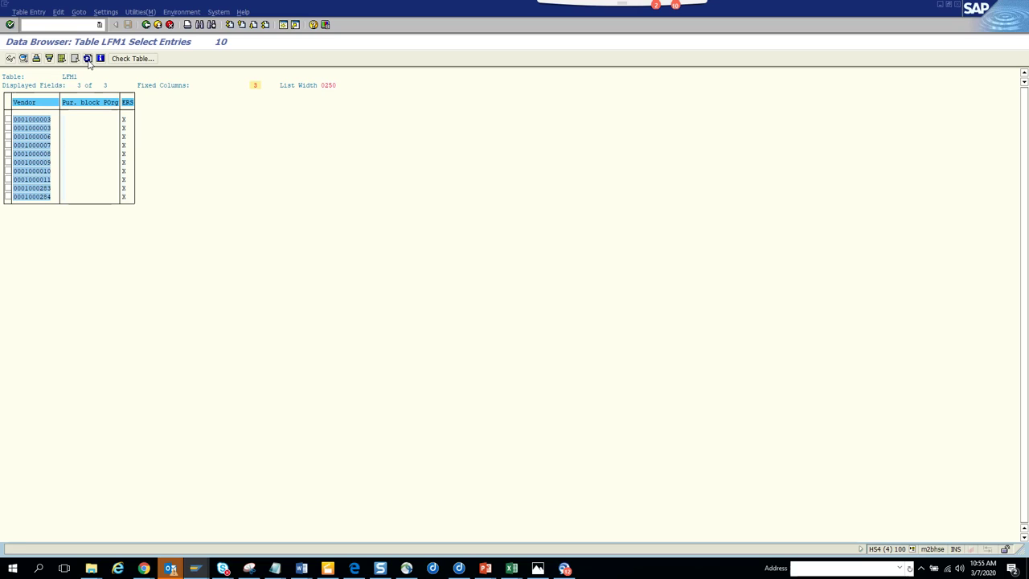
Refresh the LFM1 list and examine the first vendor's full record for its Pur. block POrg and ERS fields
click(87, 58)
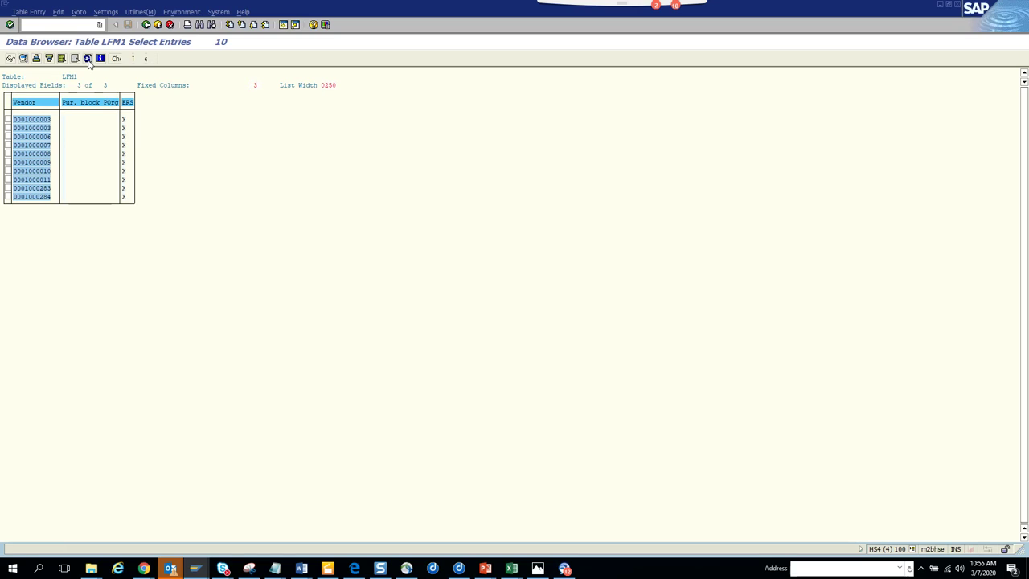
double_click(46, 121)
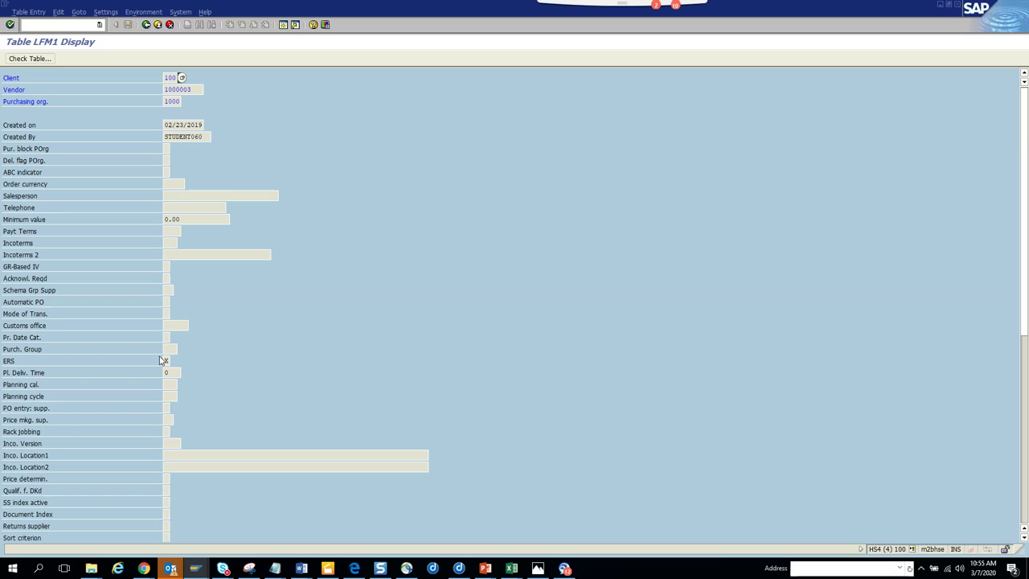
click(146, 25)
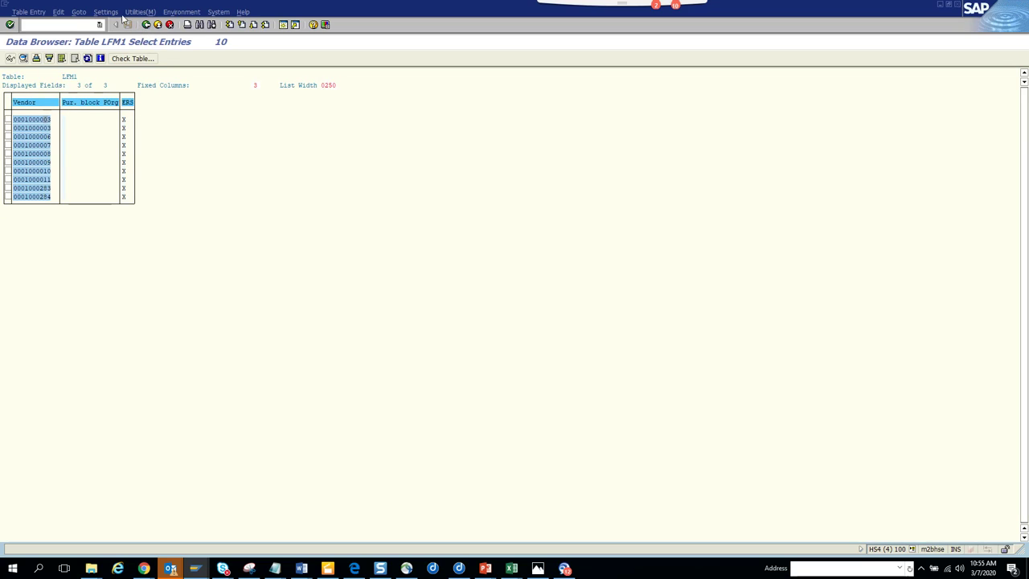
Reopen the column selection for table LFM1 to check which fields are displayed
click(113, 12)
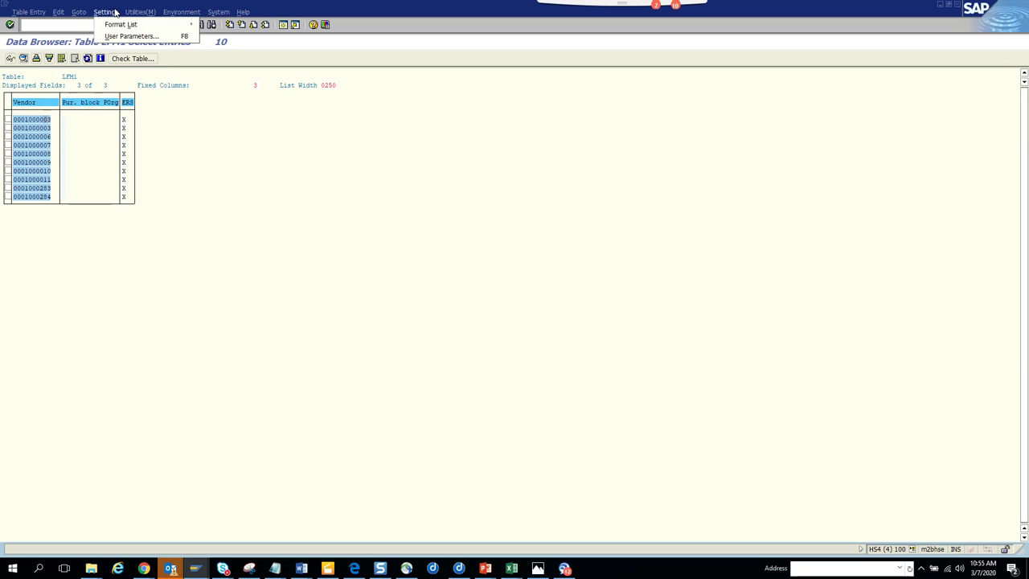
mouse_move(182, 25)
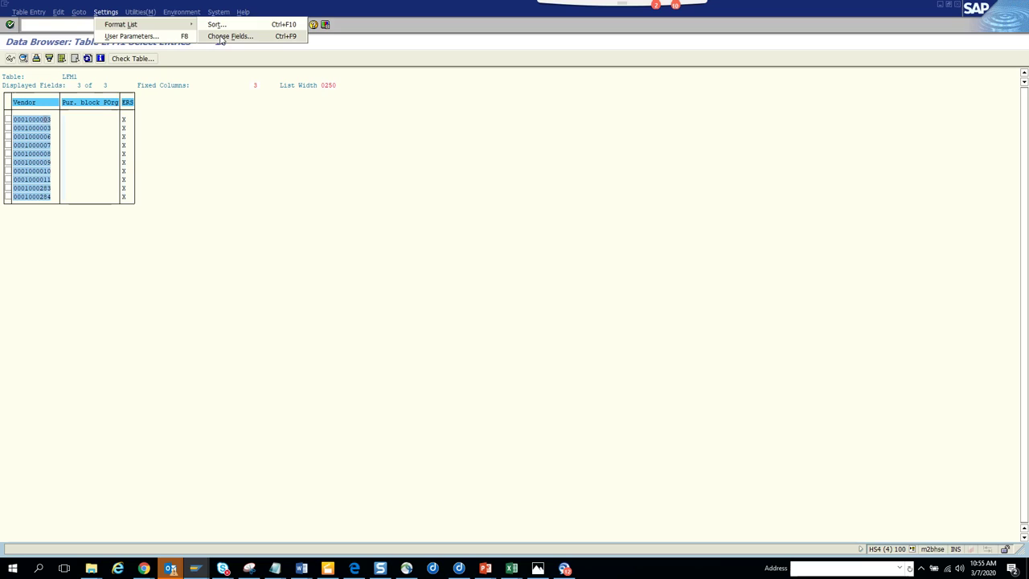
click(221, 37)
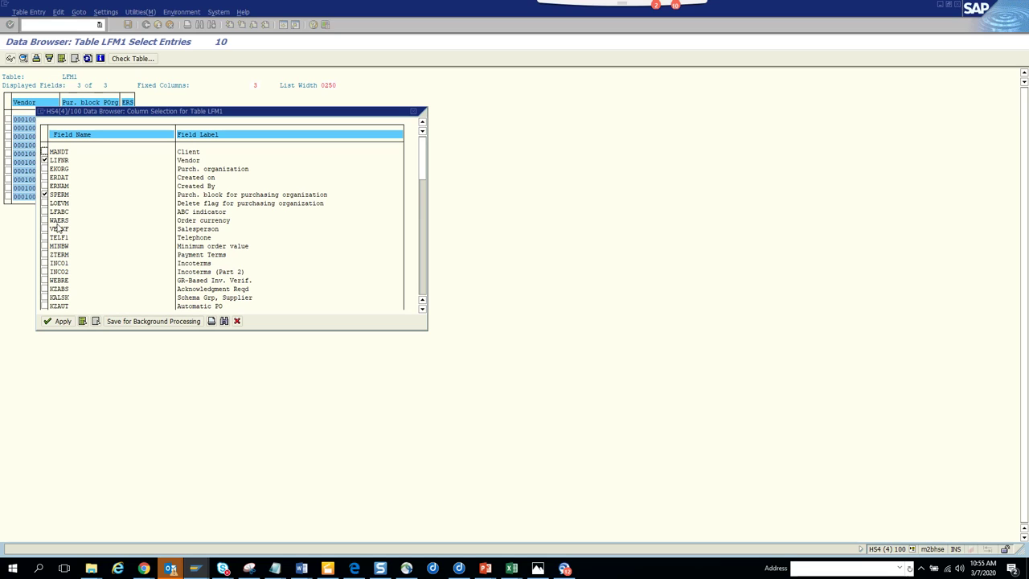
Switch to the mass maintenance session, check the update messages and the reloaded vendor records, and return to the field list
key(alt+Tab)
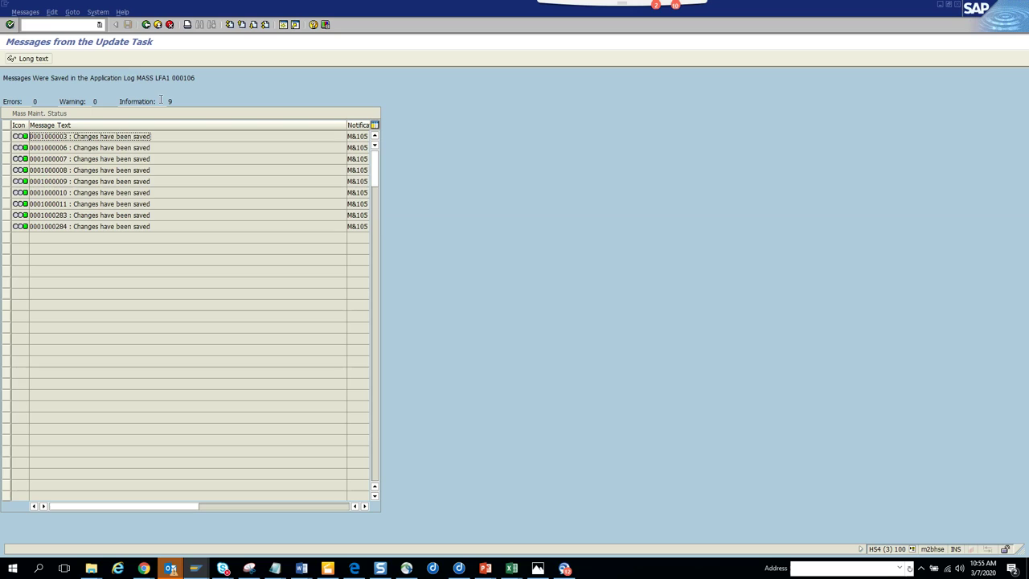
click(145, 24)
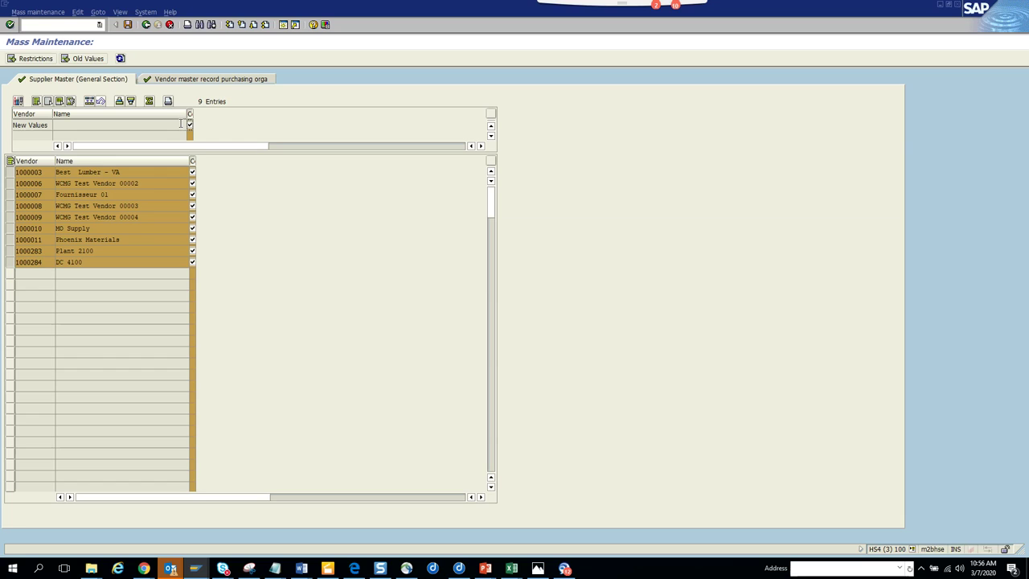
click(145, 24)
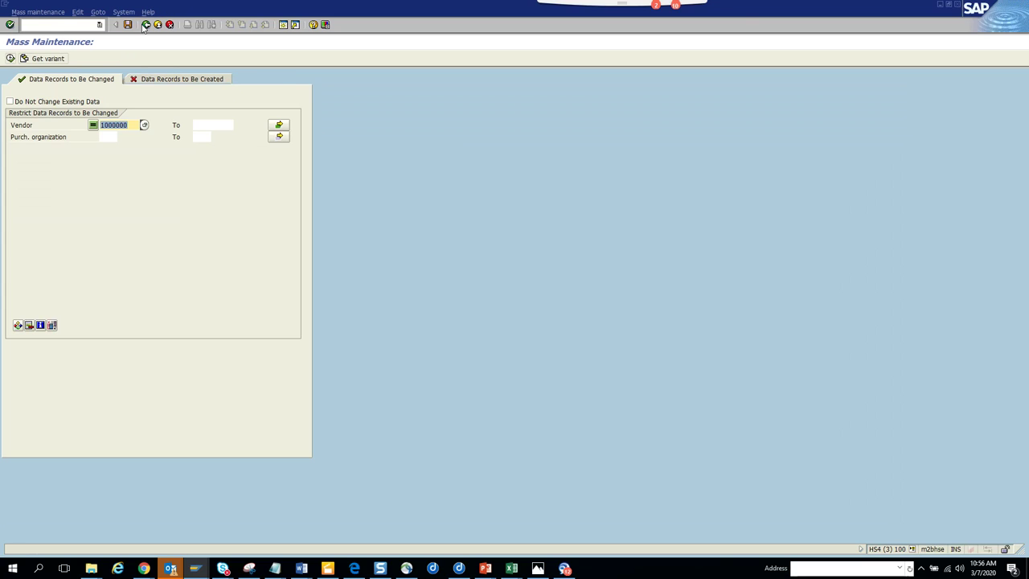
click(8, 57)
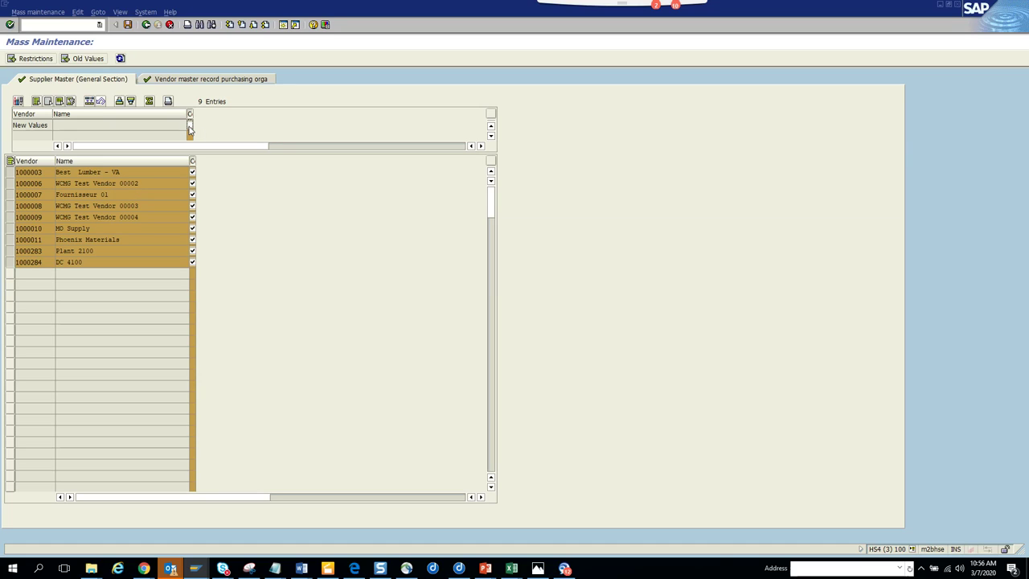
click(146, 25)
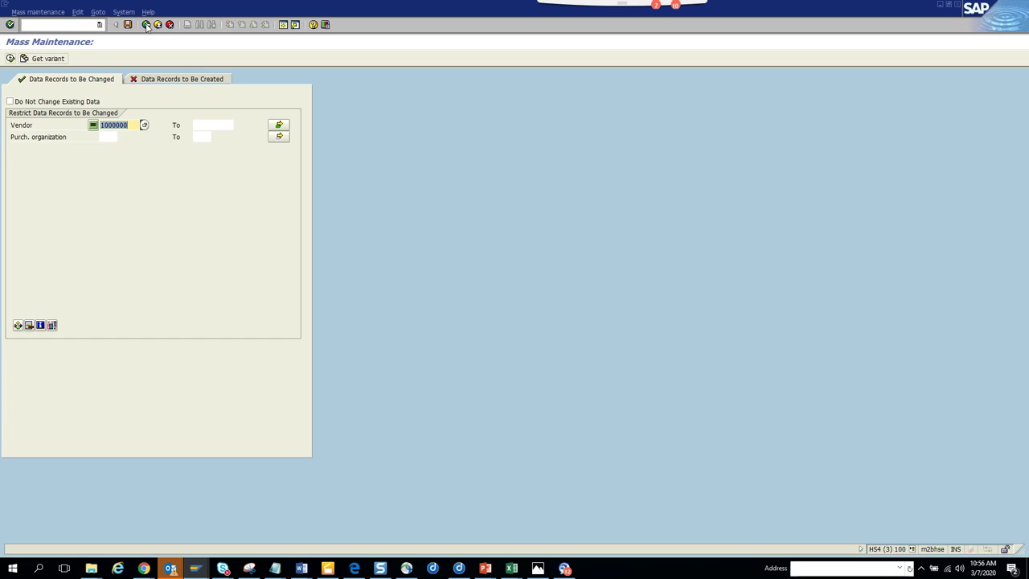
click(146, 25)
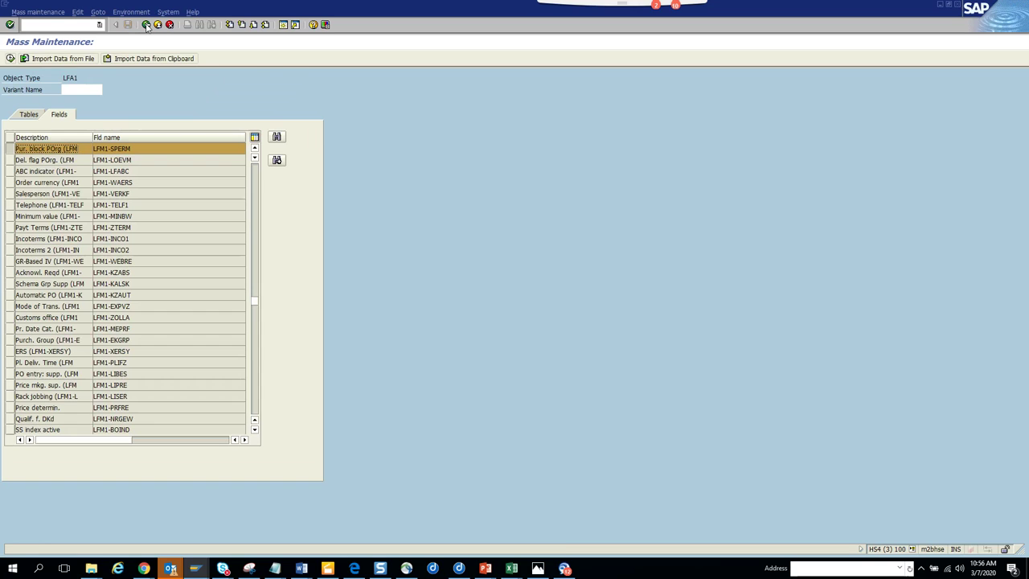
Load the mass maintenance data records again, restricted to the vendor list from the clipboard
click(11, 58)
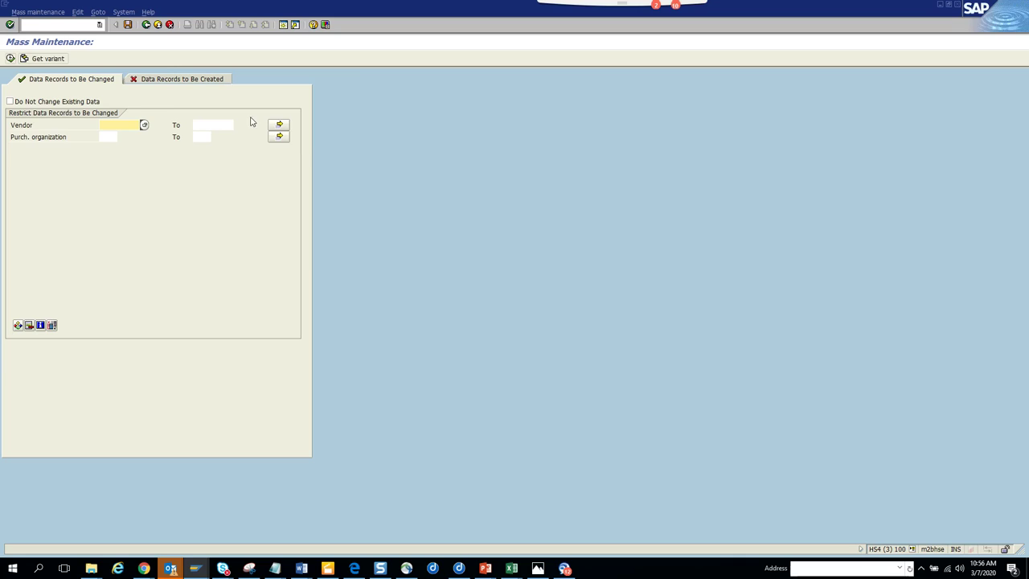
click(278, 124)
click(190, 262)
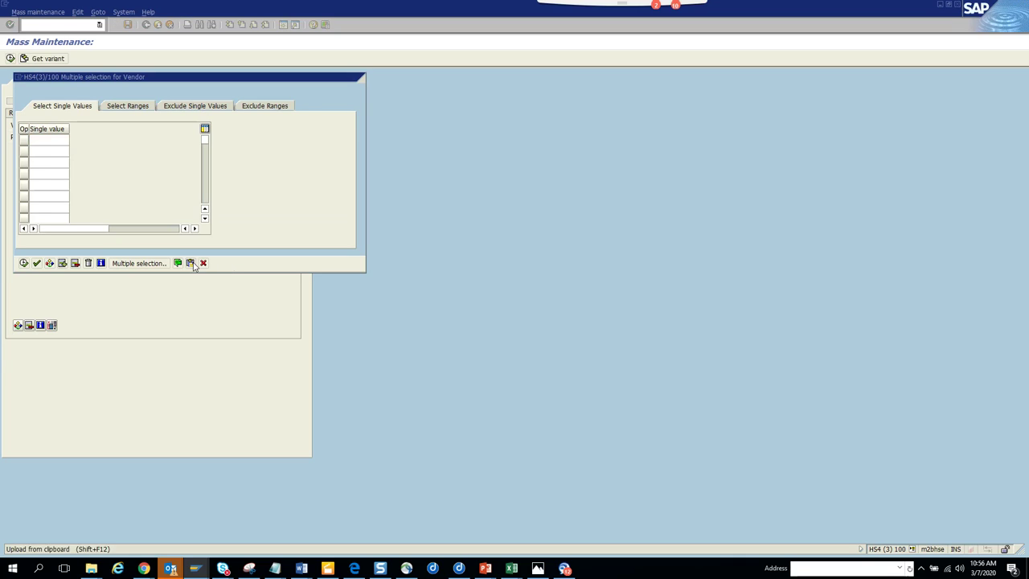
click(24, 263)
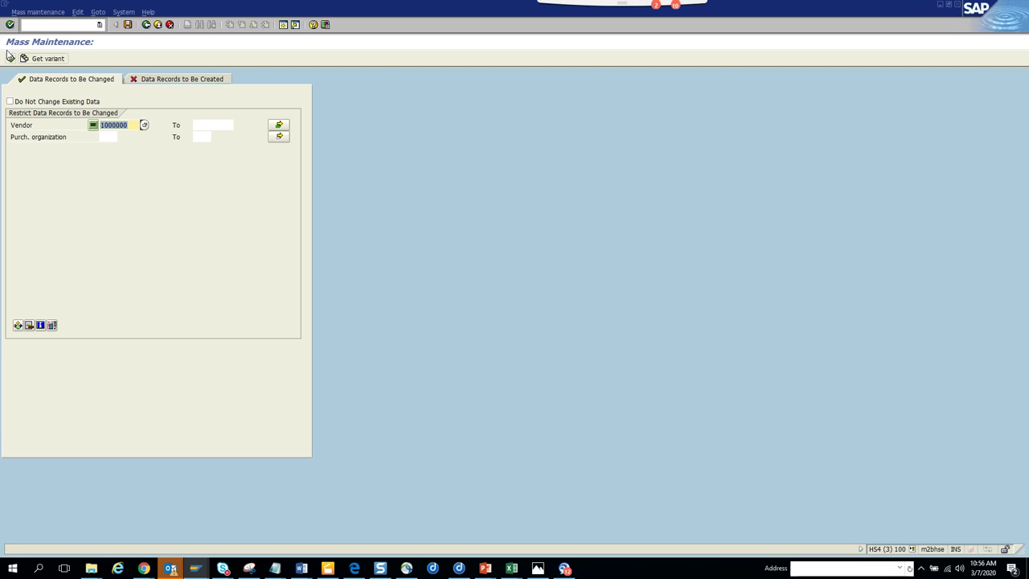
click(9, 58)
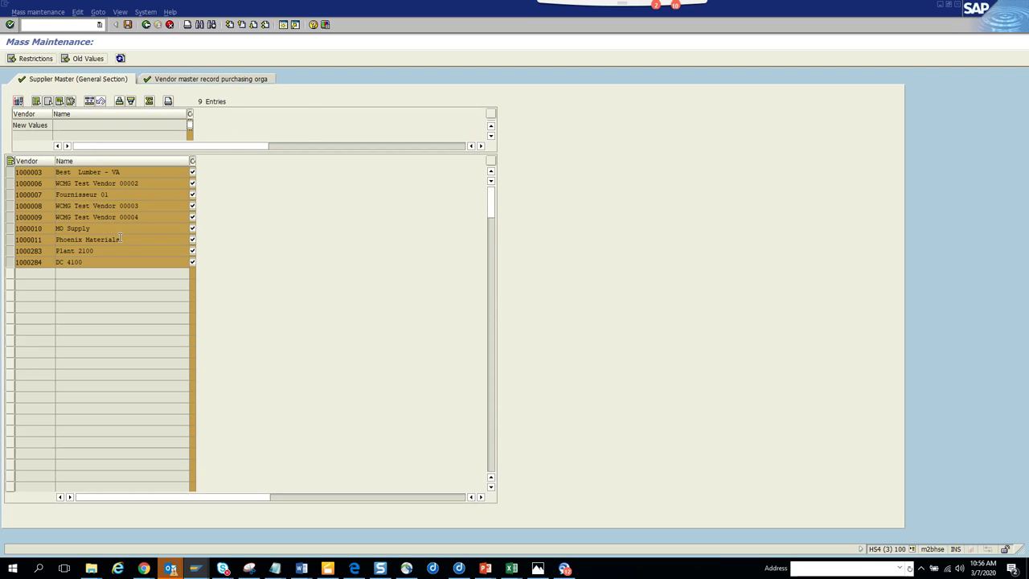
Switch to the Data Browser, apply the open column selection and check Pur. block POrg in the first LFM1 record
key(alt+Tab)
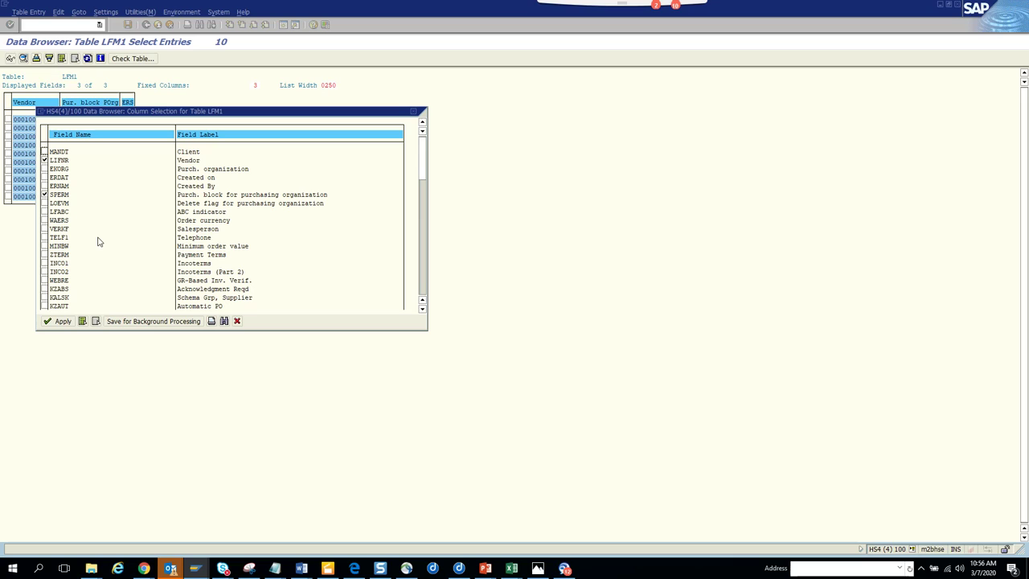
click(48, 321)
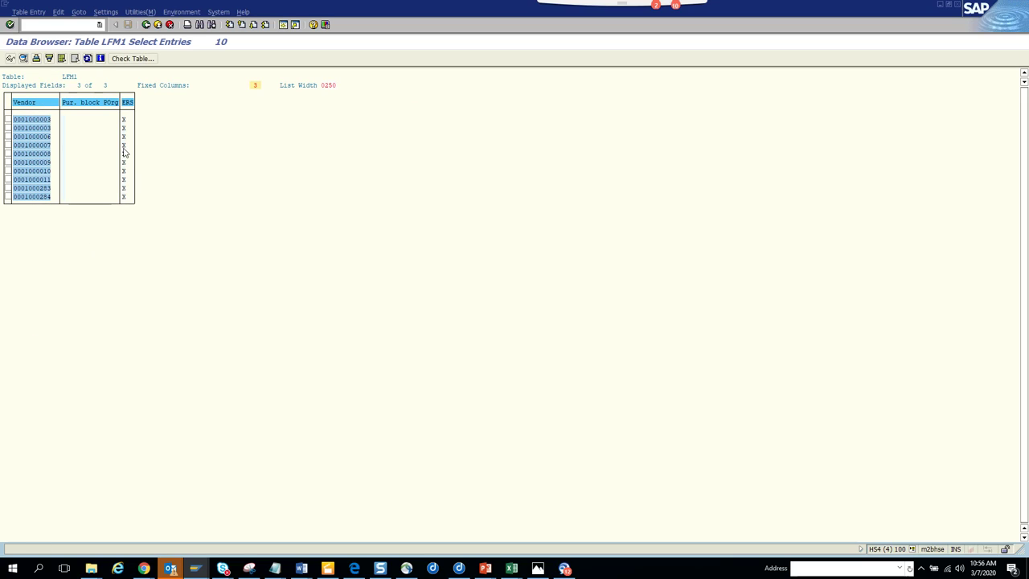
double_click(63, 121)
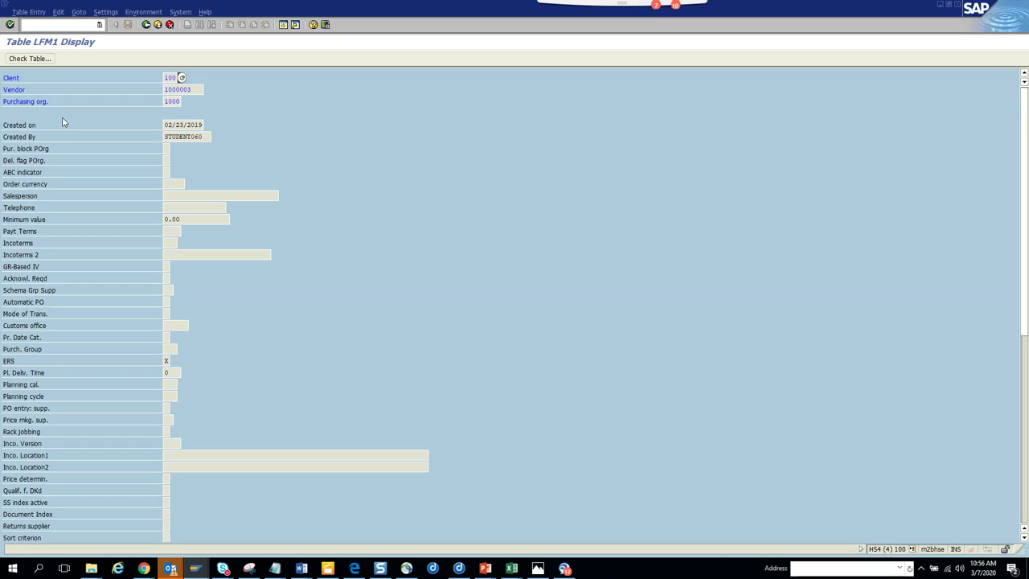
click(167, 148)
click(146, 25)
Rerun the LFM1 table selection with the copied vendor list and display the first entry to check its Pur. block POrg
click(147, 24)
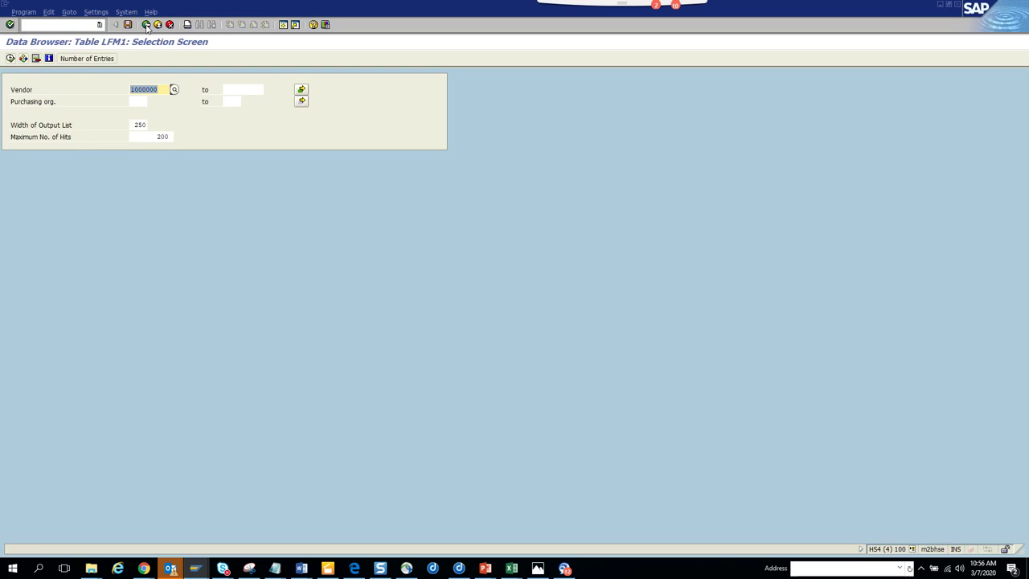
click(146, 25)
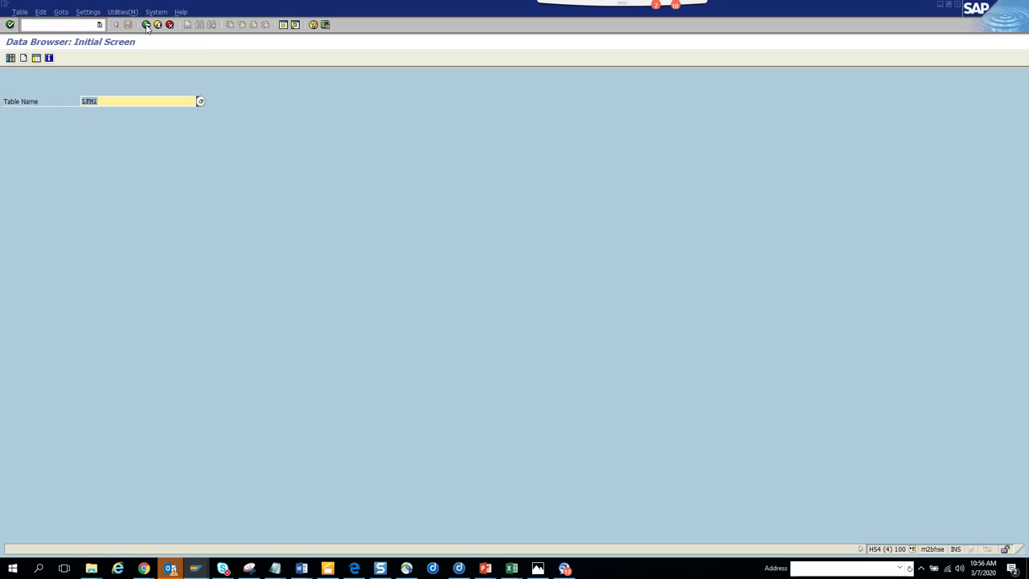
key(Return)
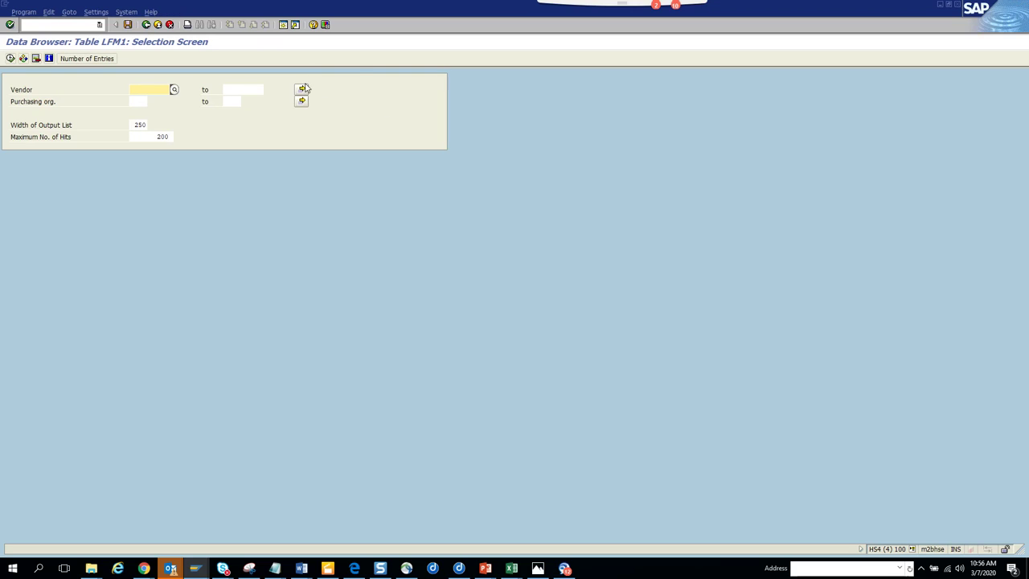
click(302, 88)
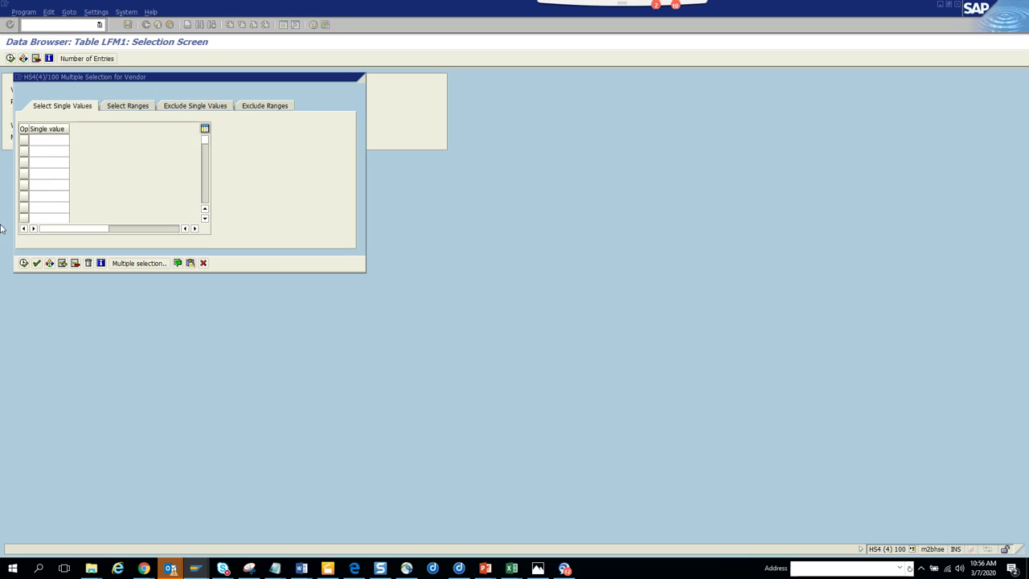
key(shift+F12)
click(23, 263)
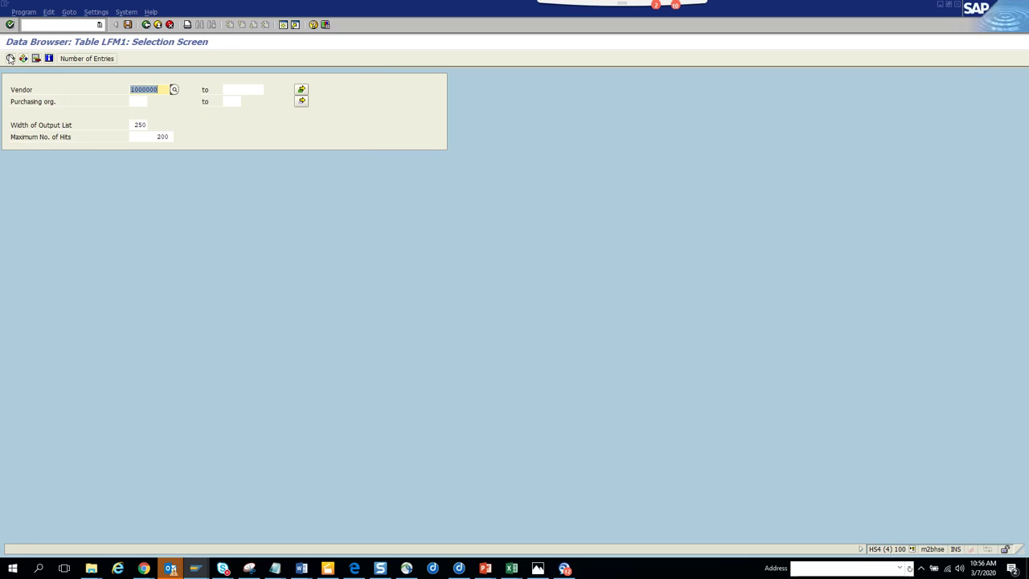
click(11, 58)
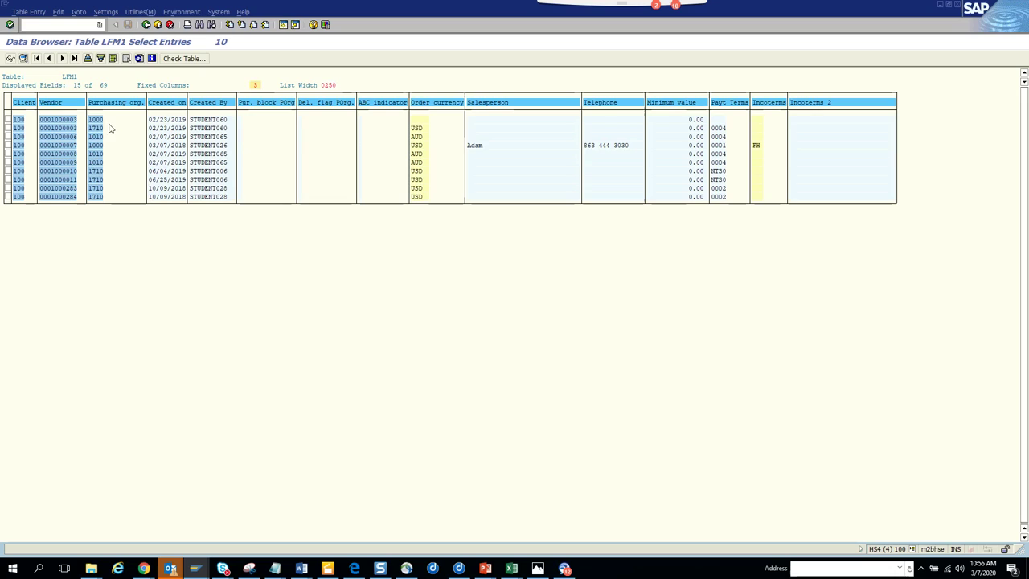
double_click(78, 120)
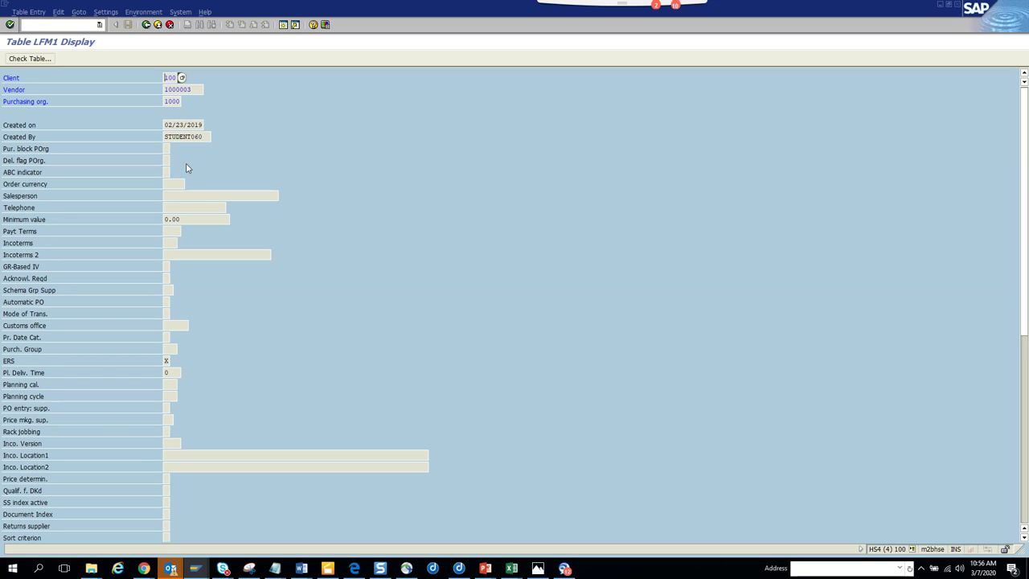
Switch to the mass maintenance session and exit the transaction back to the SAP Easy Access screen
key(alt+Tab)
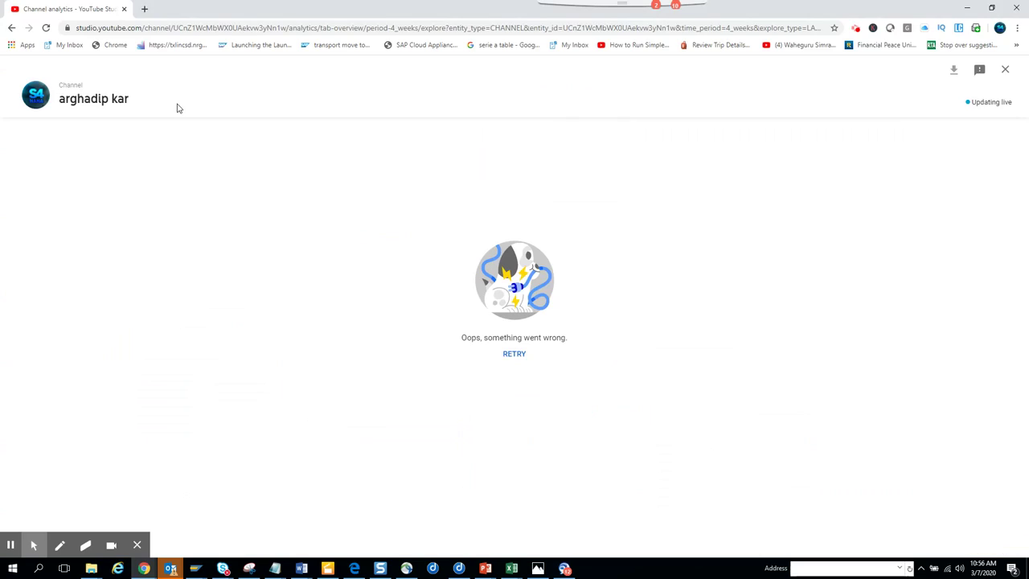
key(alt+Tab)
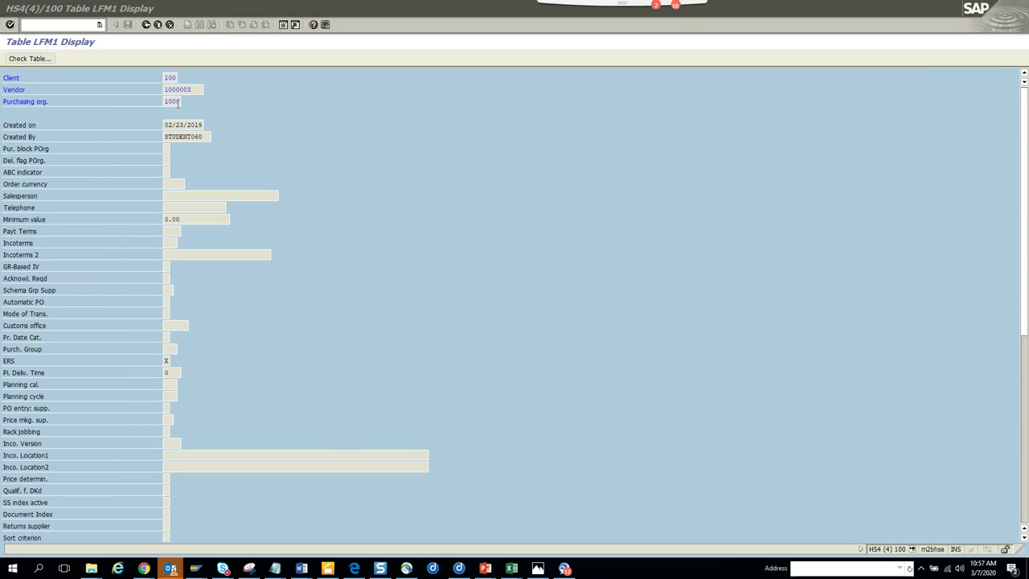
key(alt+Tab)
key(alt+Tab)
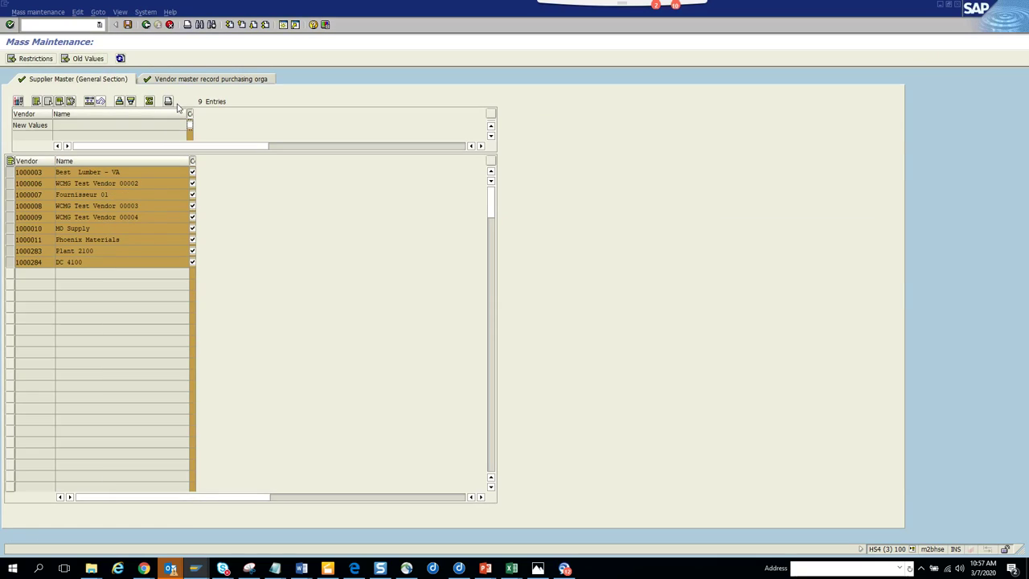
click(146, 25)
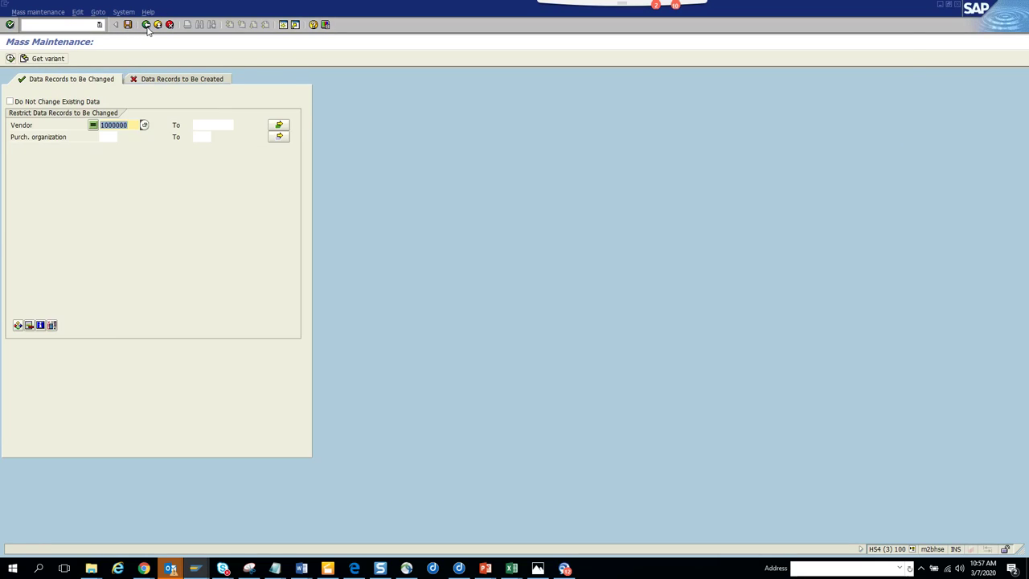
click(146, 25)
click(146, 25)
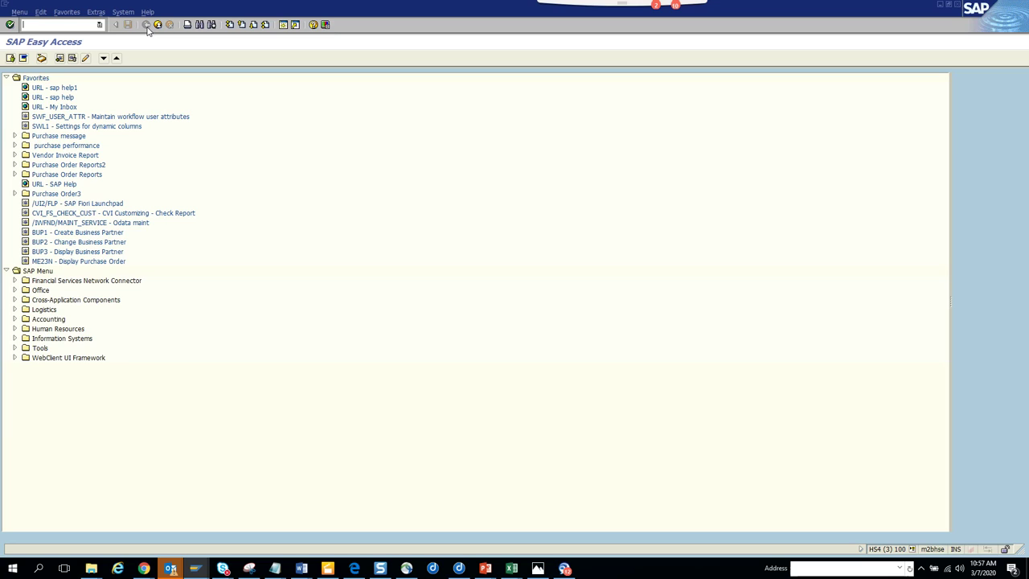
Switch back to the session displaying the vendor's LFM1 table entry
key(alt+Tab)
key(alt+Tab)
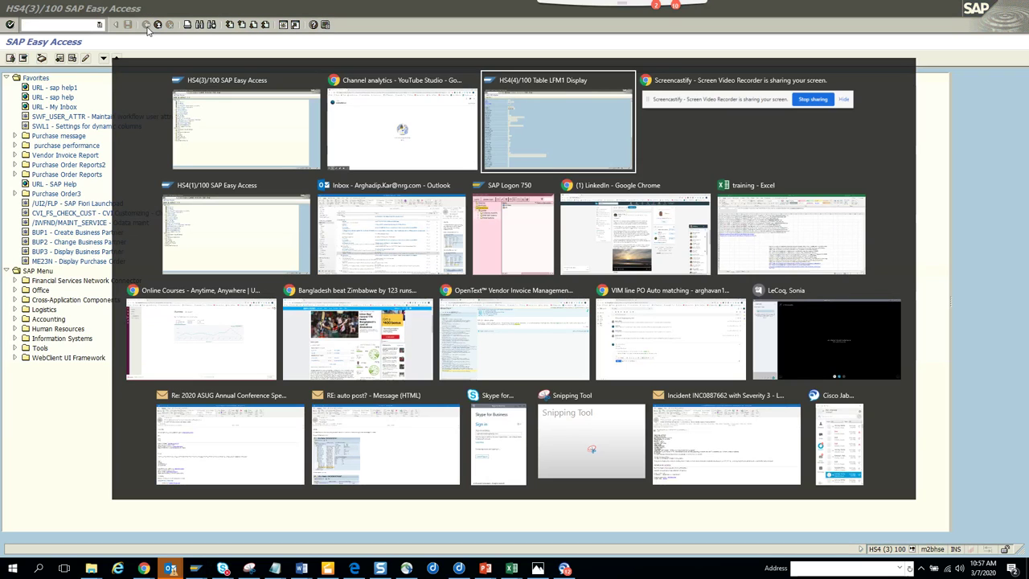